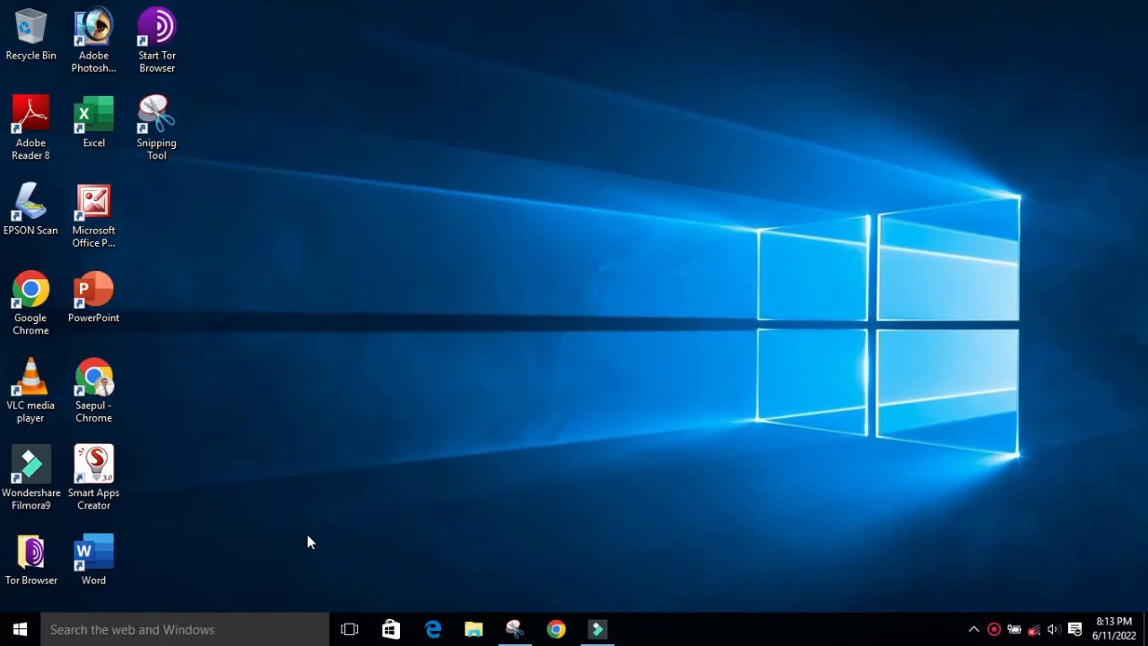
- Open Smart Apps Creator and create a new Android Phone project in horizontal orientation, 1920 by 1080
double_click(100, 484)
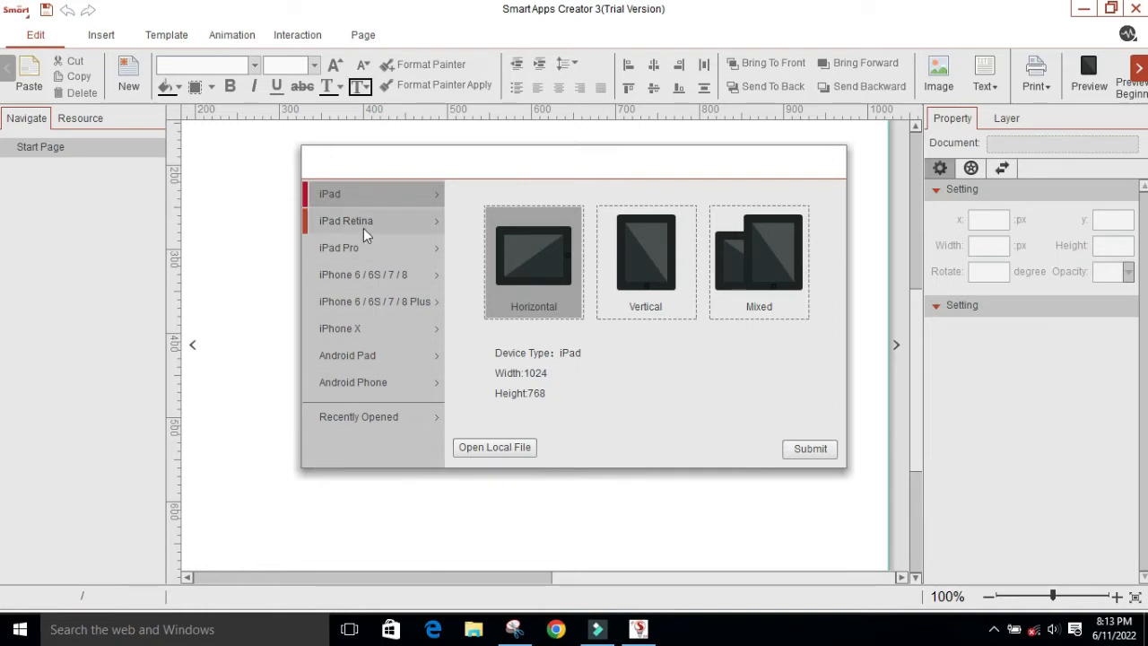
left_click(361, 383)
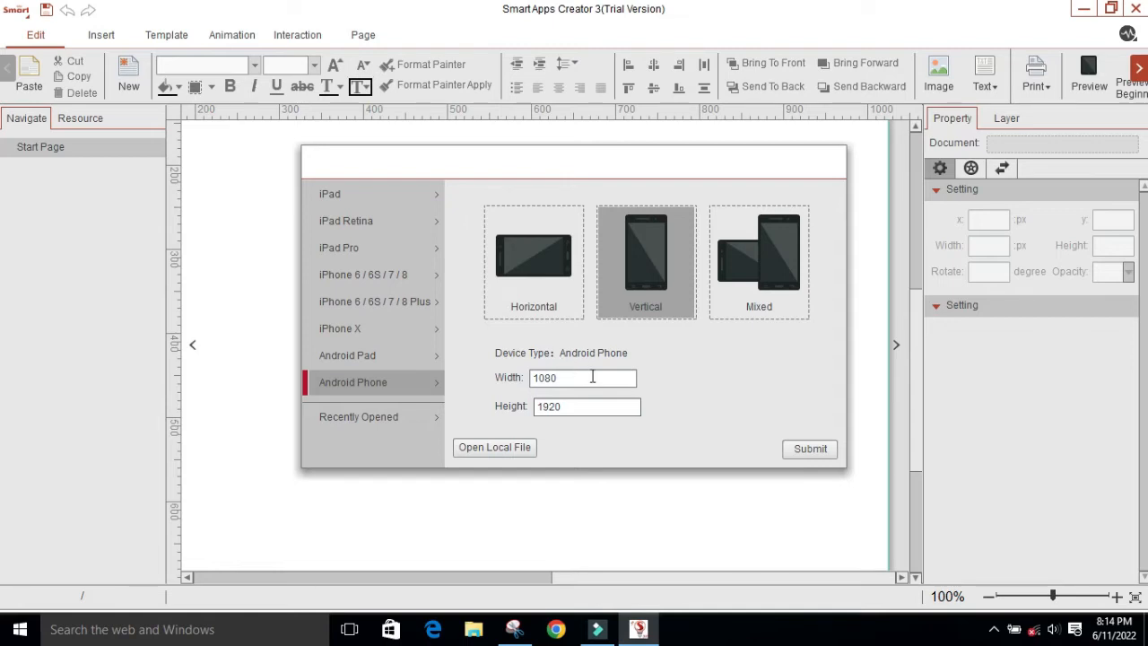
left_click(541, 280)
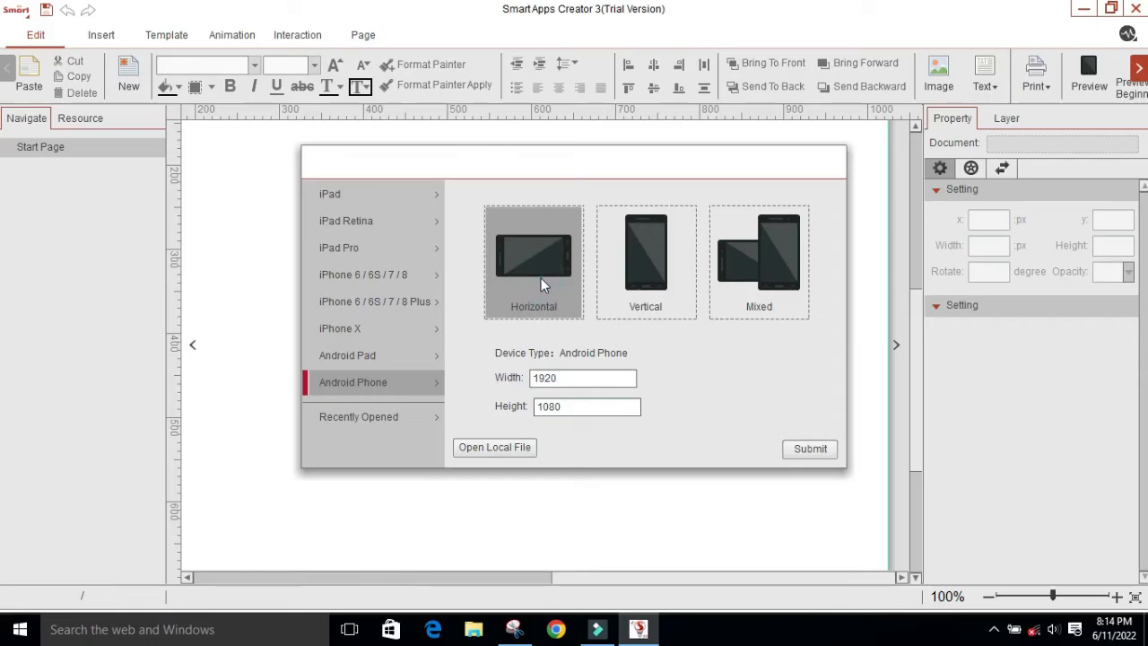
left_click(811, 453)
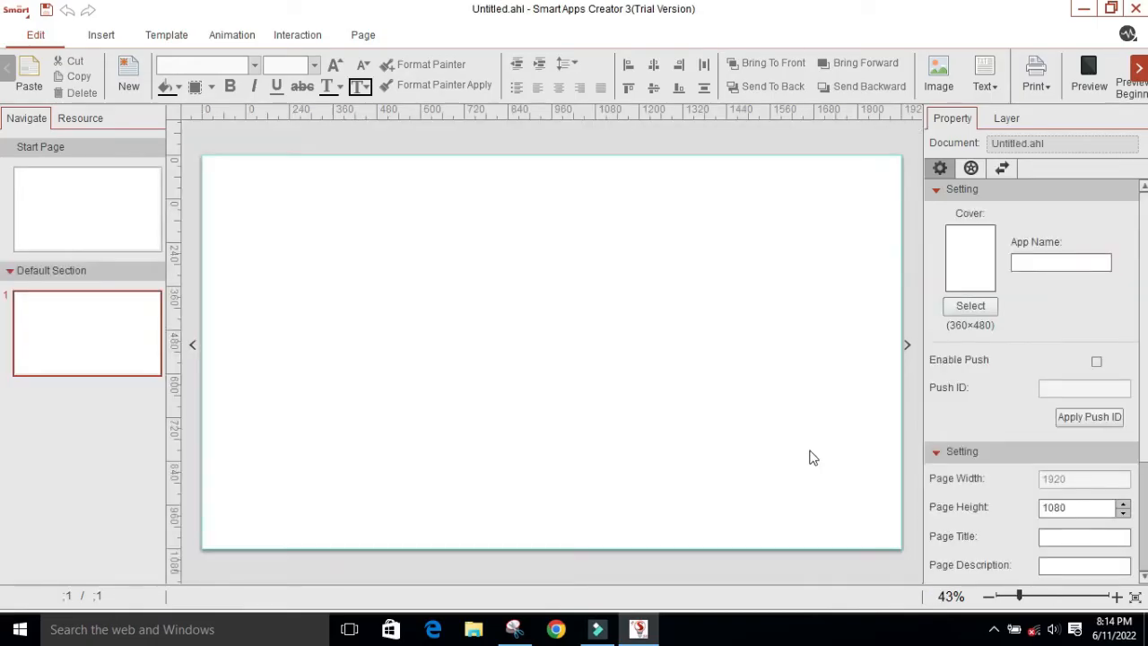
left_click(60, 203)
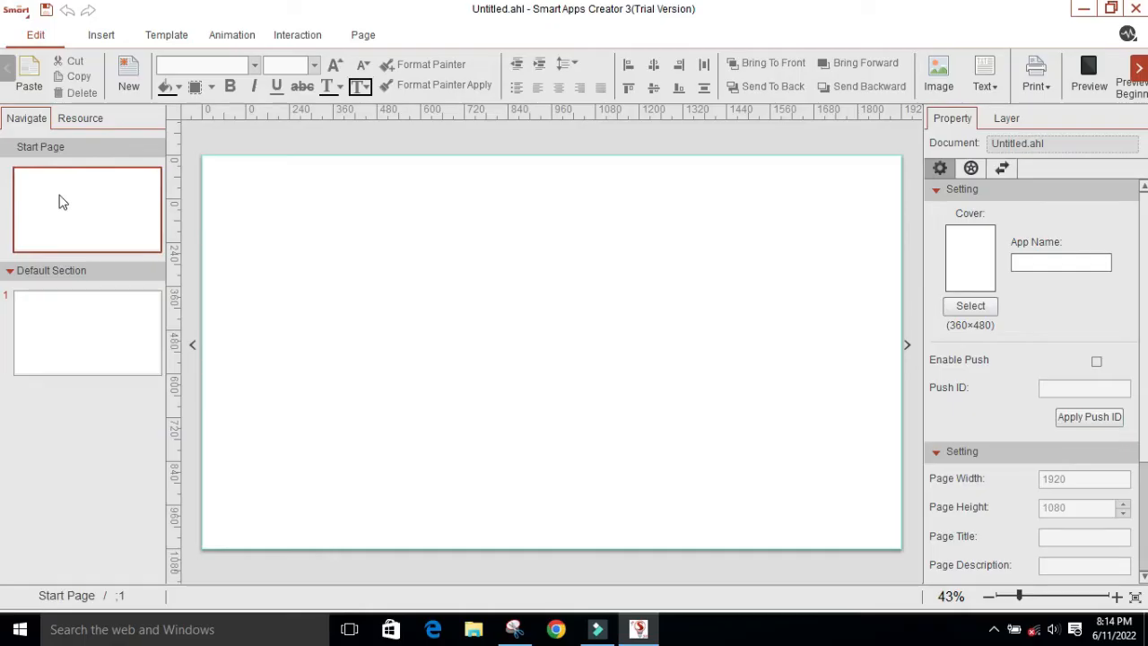
left_click(62, 331)
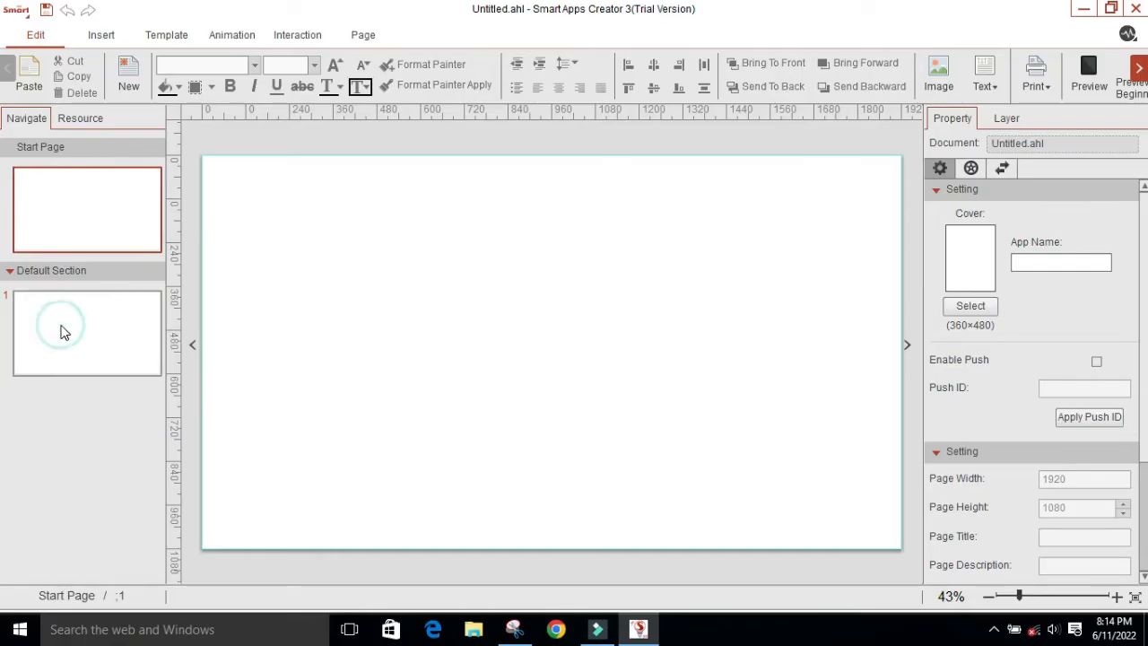
left_click(82, 208)
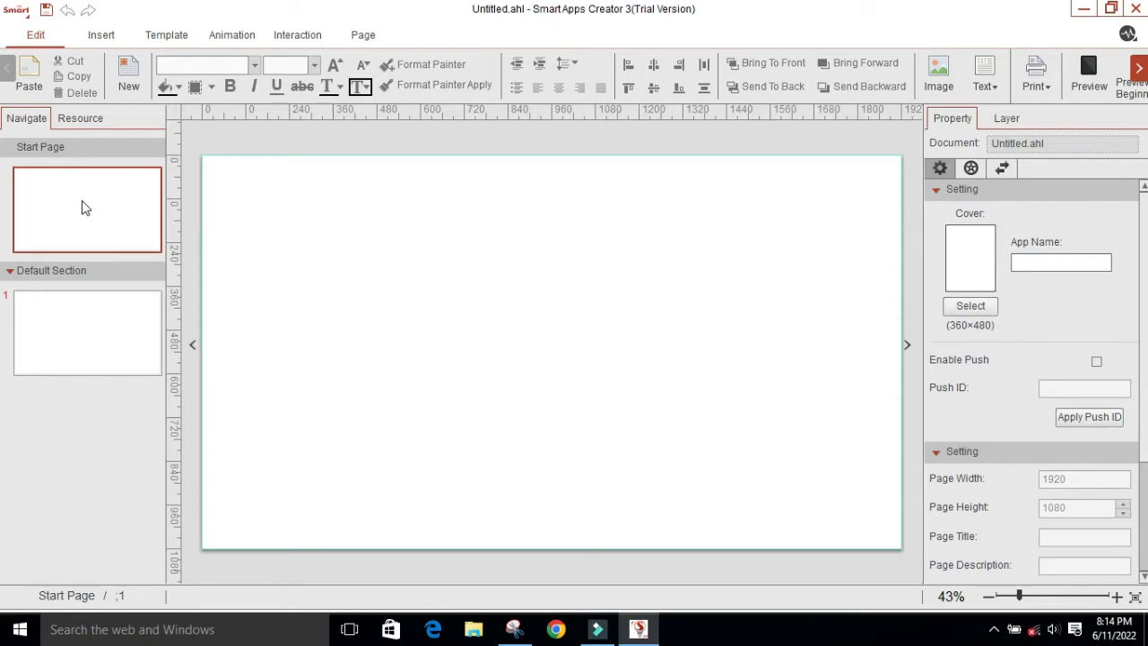
left_click(66, 328)
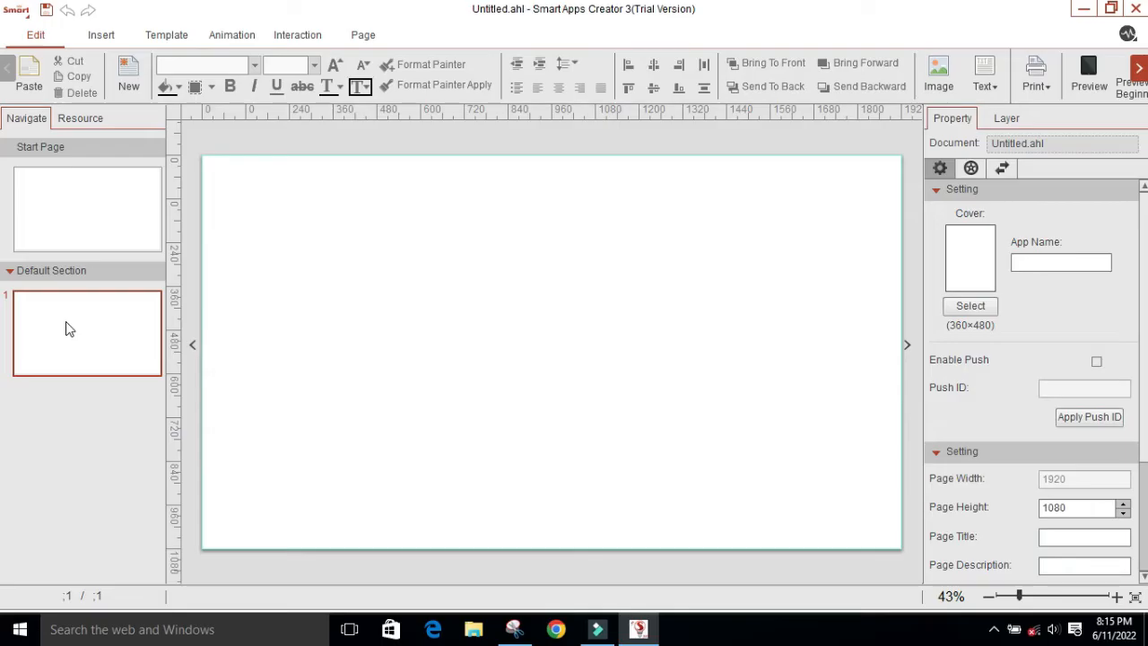
- Insert the video "Selamat Datang di Pembelajaran Sejarah (1)" from Media Pendukung SAC3 on the Start Page and move it to cover the page
left_click(77, 217)
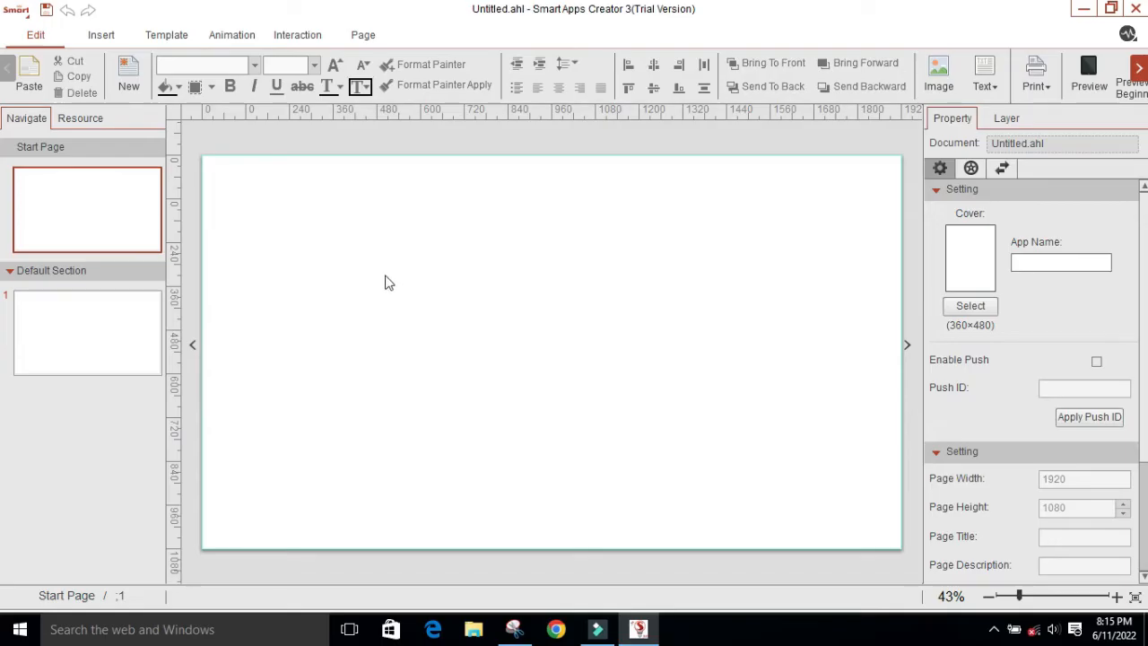
left_click(101, 37)
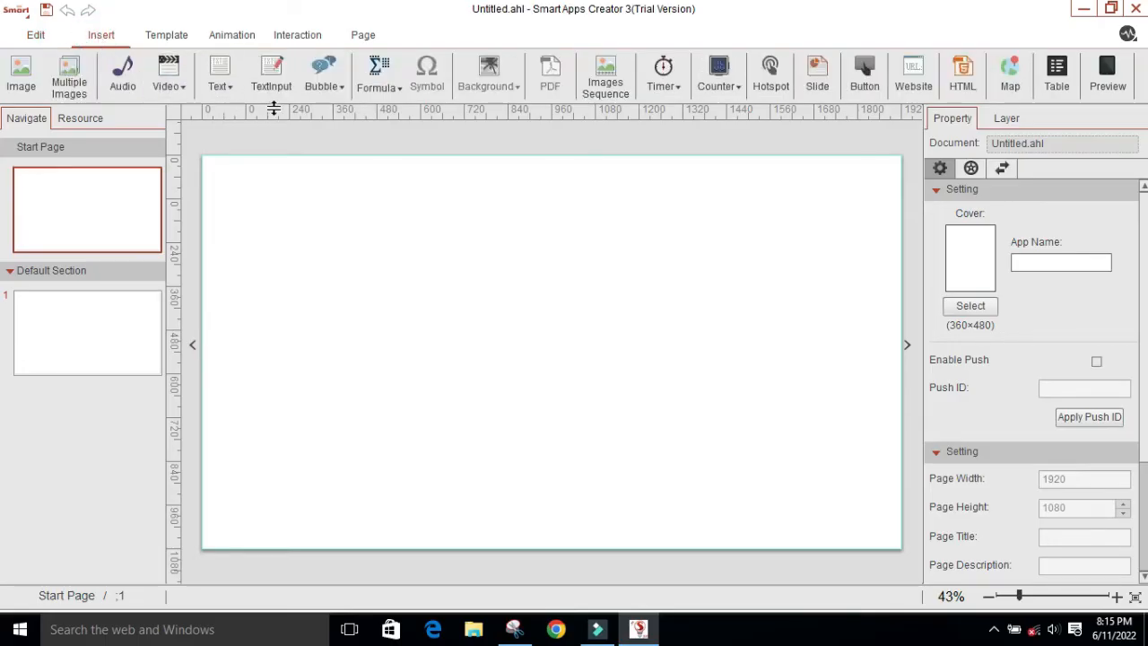
left_click(180, 87)
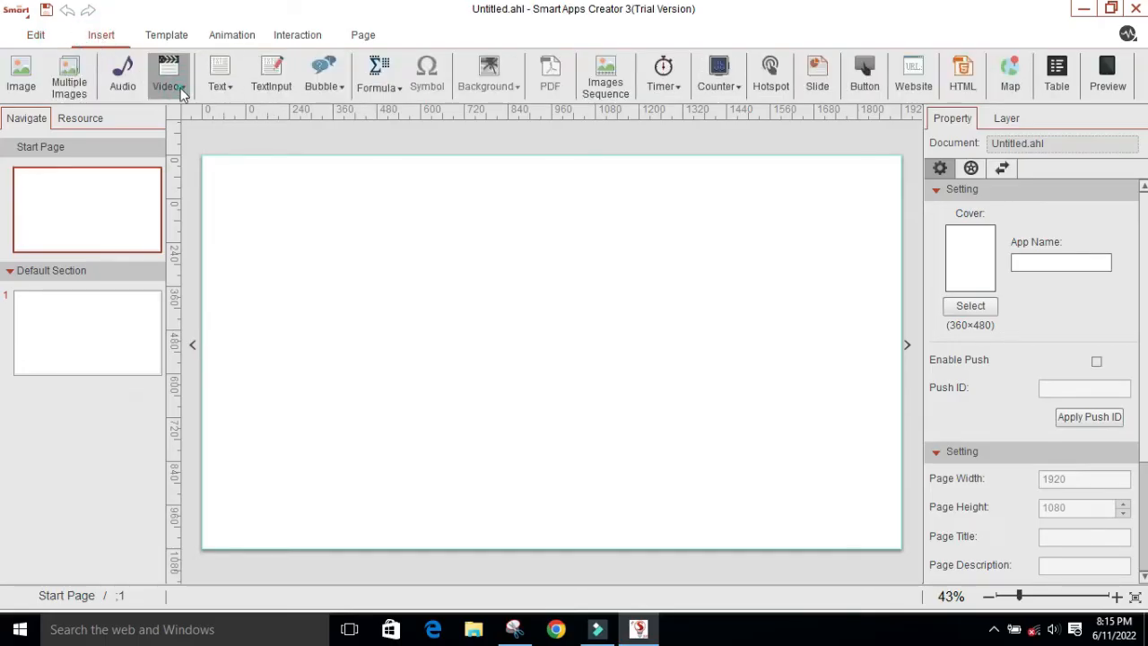
left_click(204, 115)
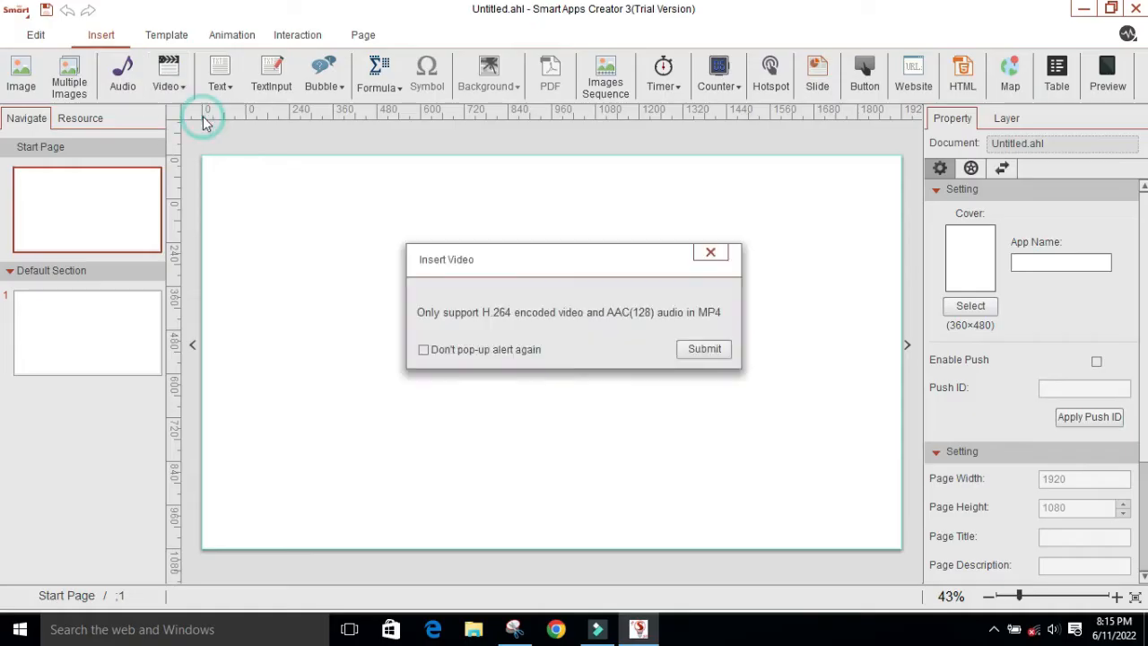
left_click(696, 350)
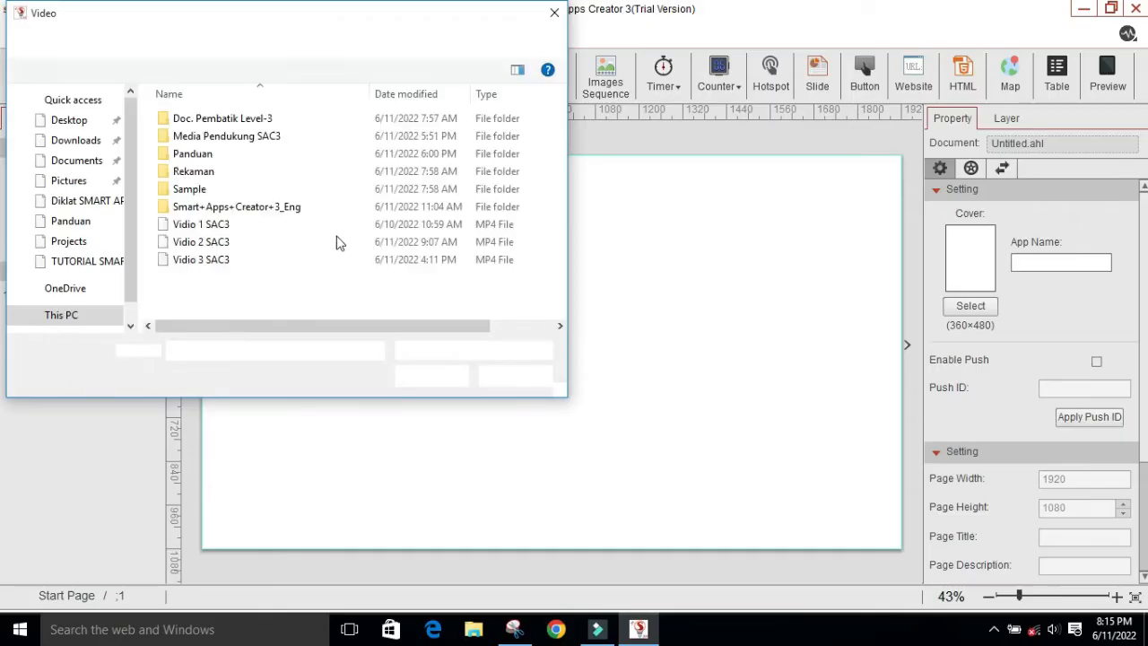
double_click(226, 144)
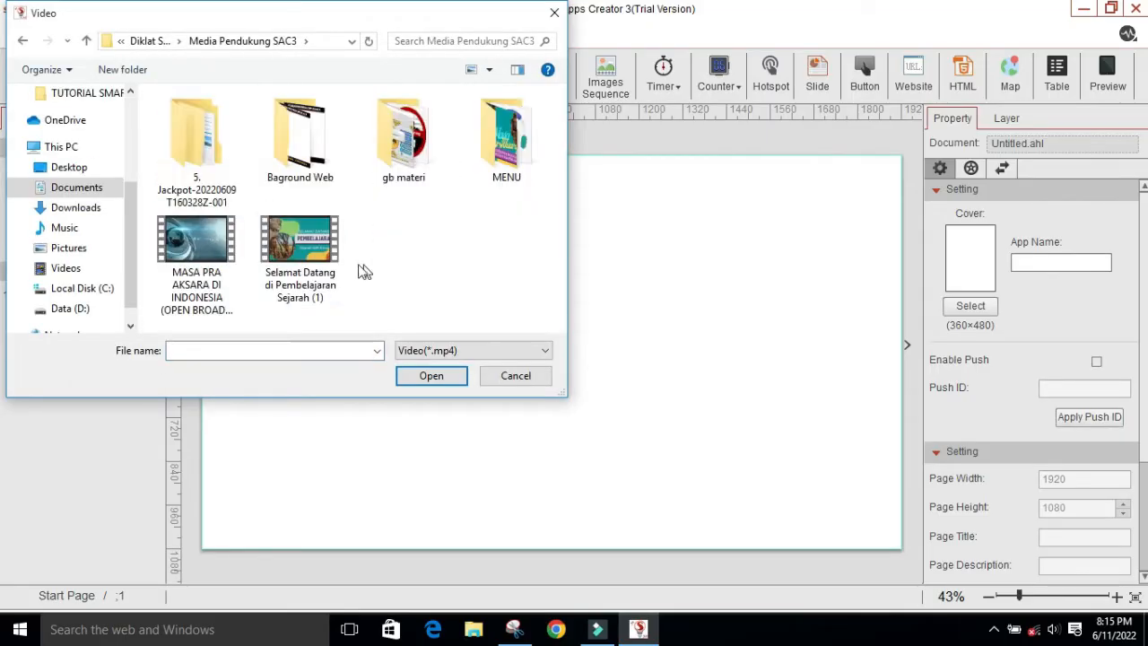
left_click(295, 255)
left_click(427, 375)
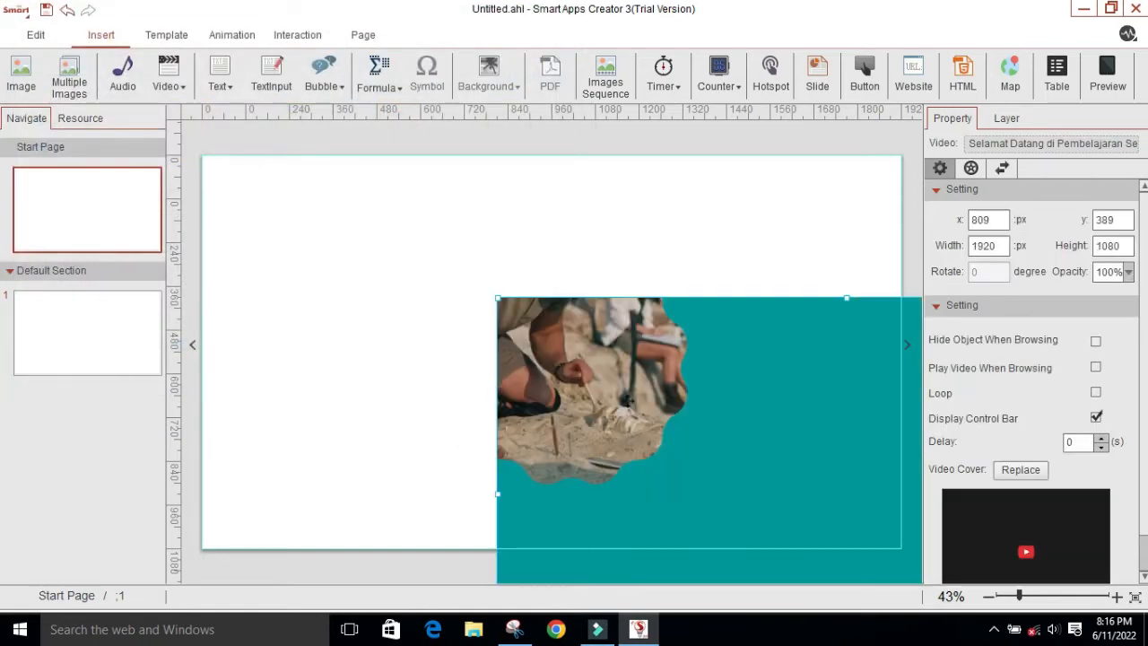
left_click_drag(584, 382, 333, 254)
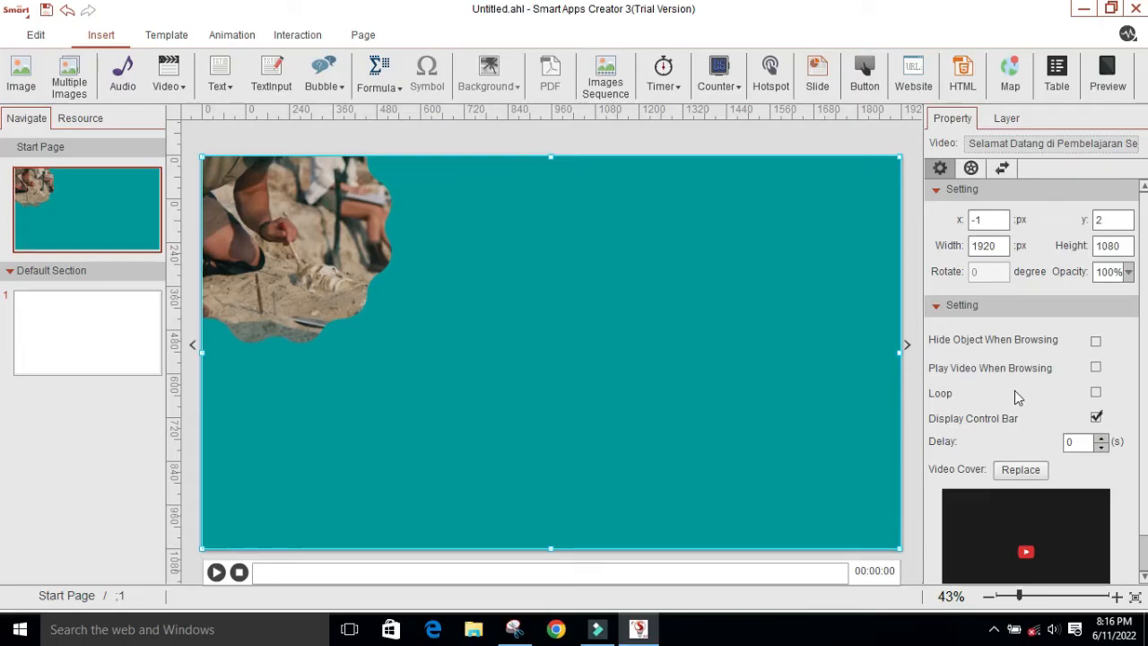
- Enable Play Video When Browsing for the start page video and preview the app
left_click(1095, 369)
left_click(1102, 80)
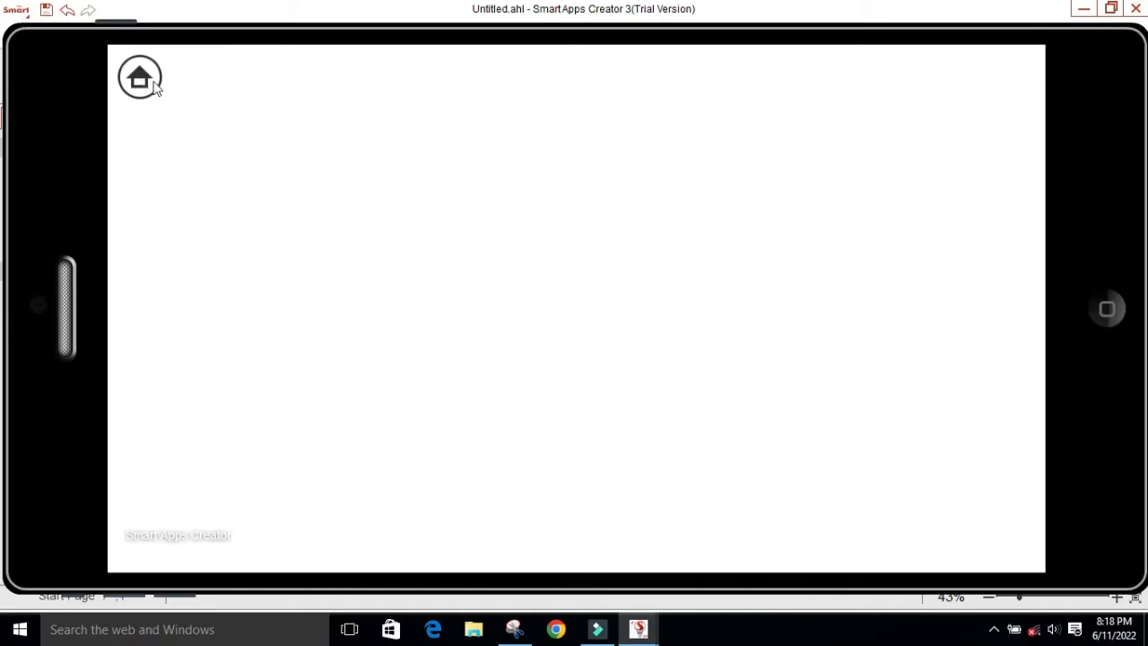
left_click(1103, 314)
left_click(89, 336)
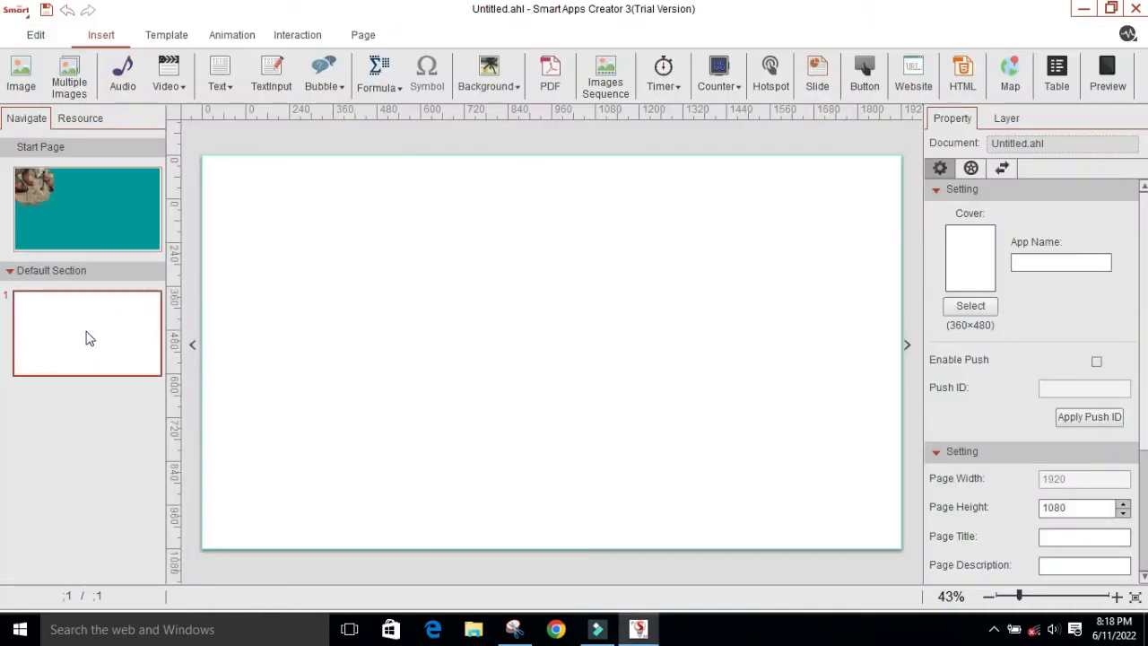
left_click(94, 211)
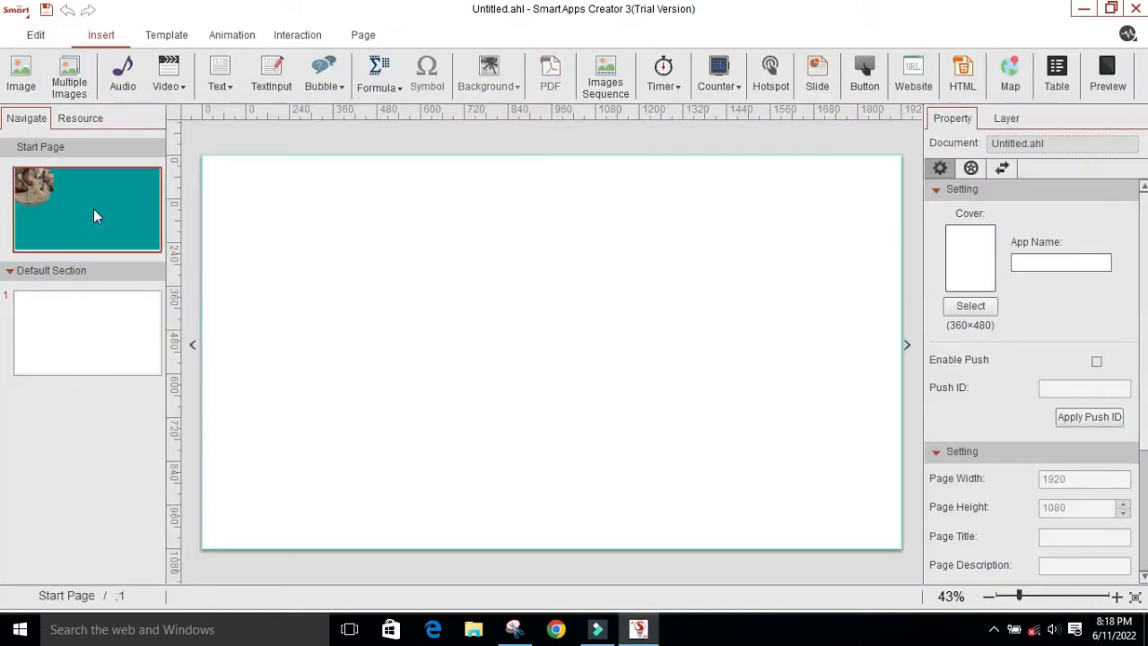
left_click(87, 319)
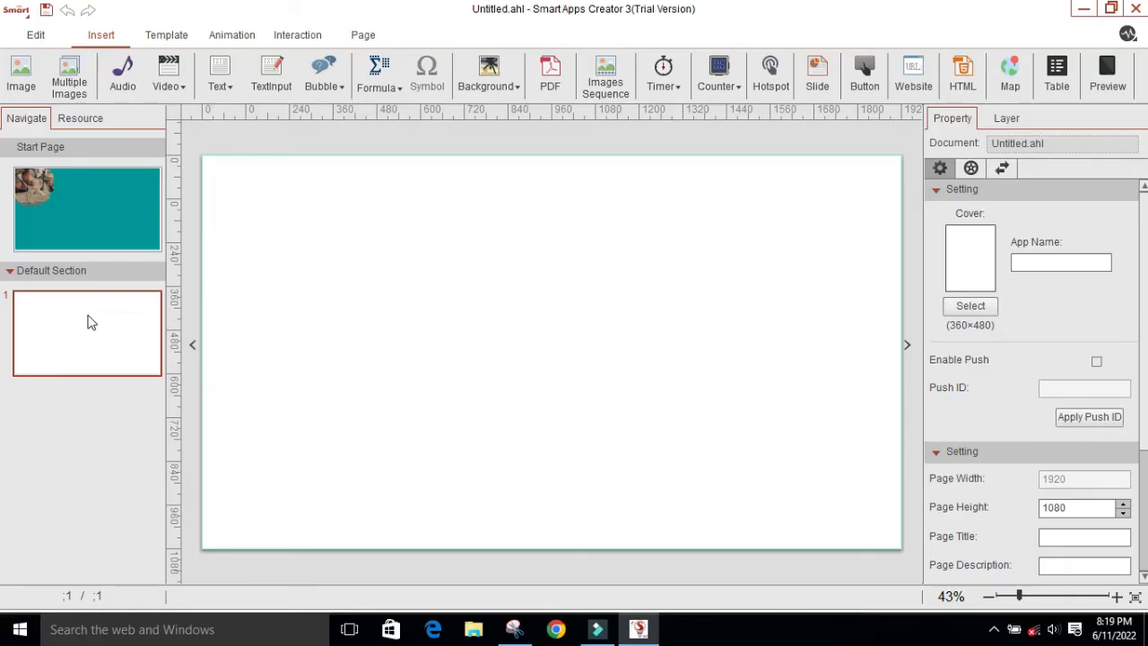
- Hide the home button by turning off Visible in the Navigation Setting, and preview the app
left_click(115, 328)
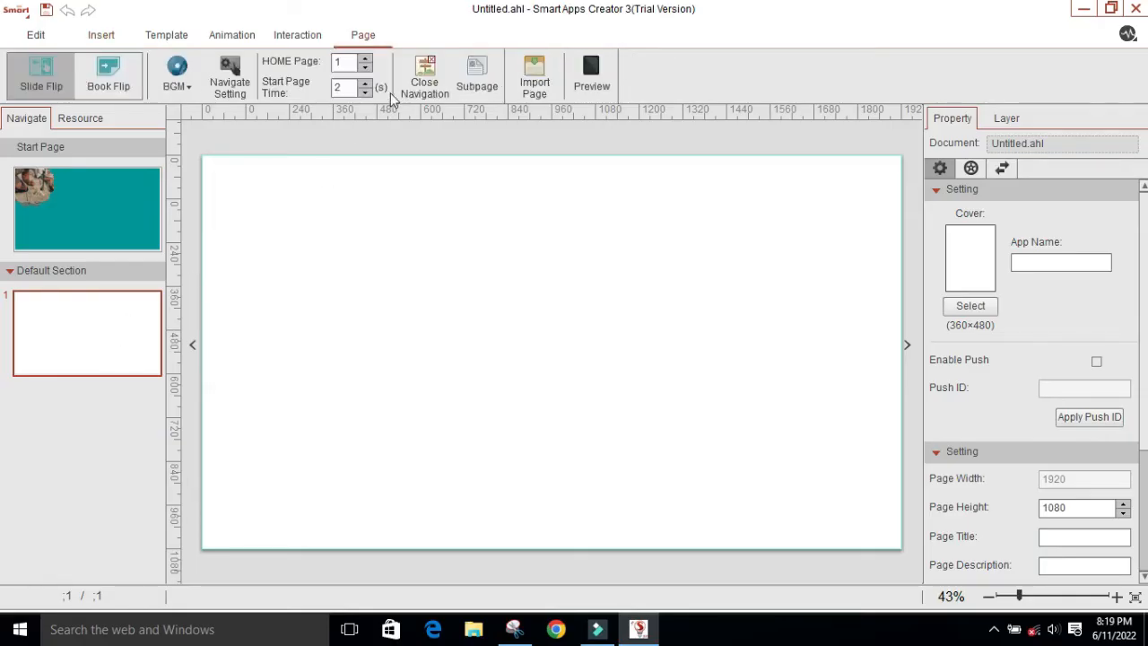
left_click(360, 34)
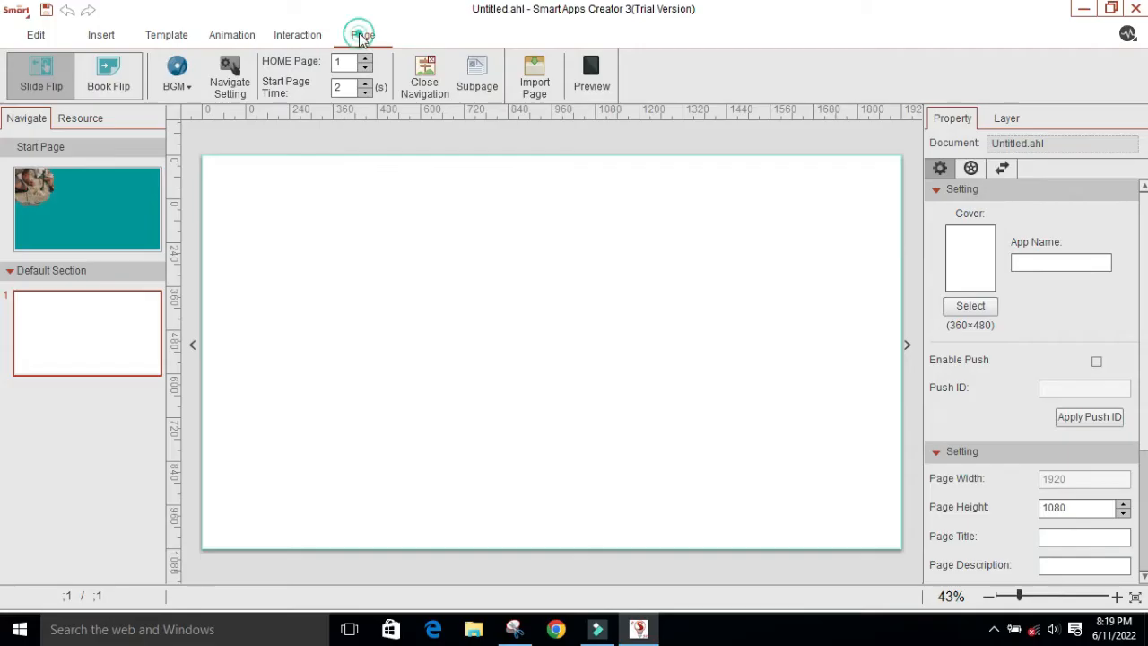
left_click(232, 90)
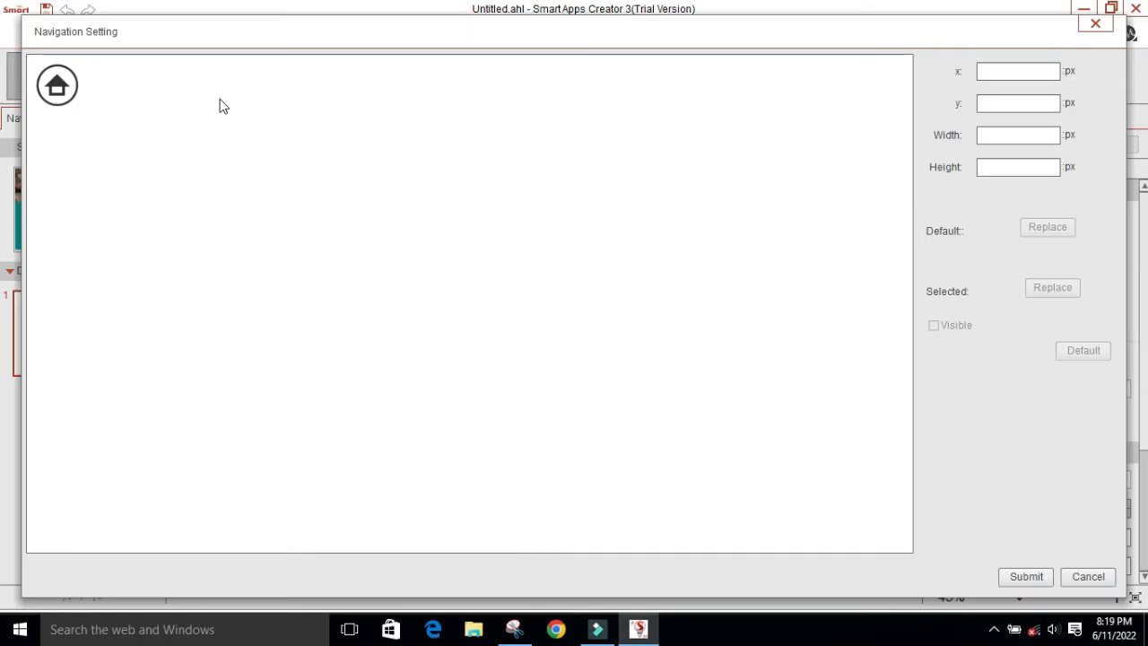
left_click(57, 87)
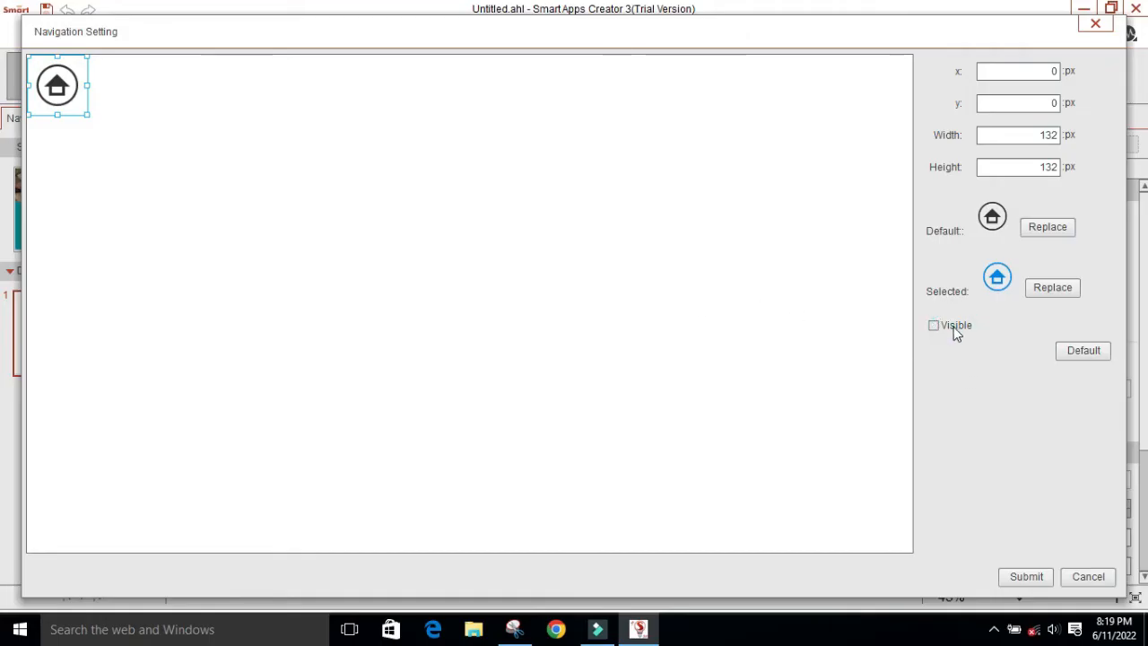
left_click(1030, 578)
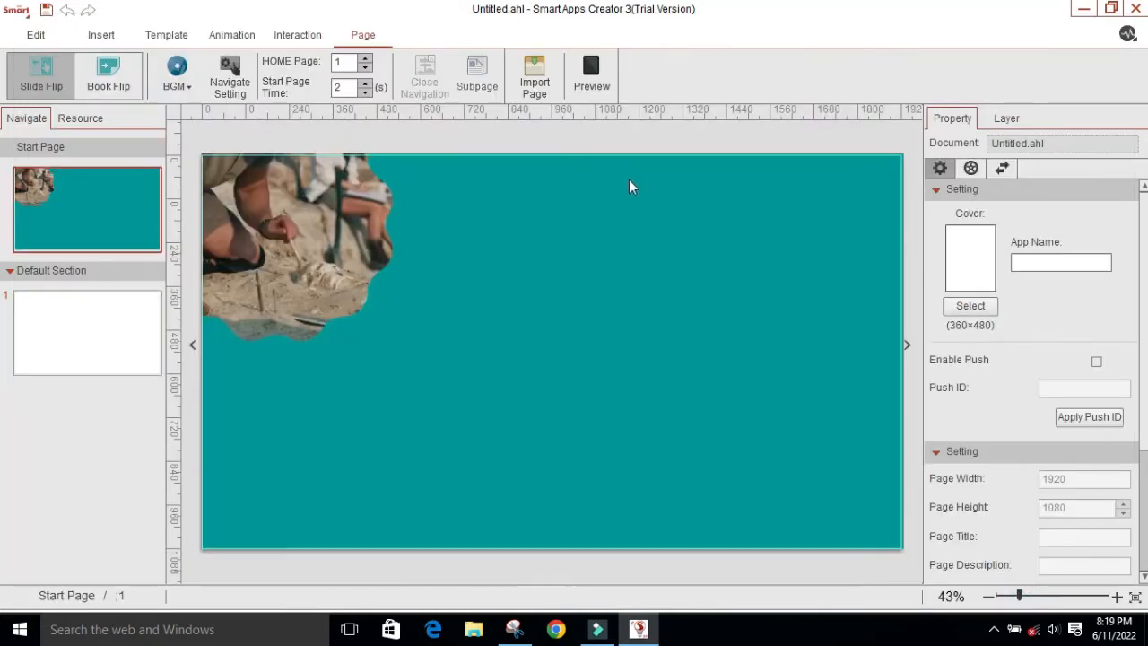
left_click(589, 82)
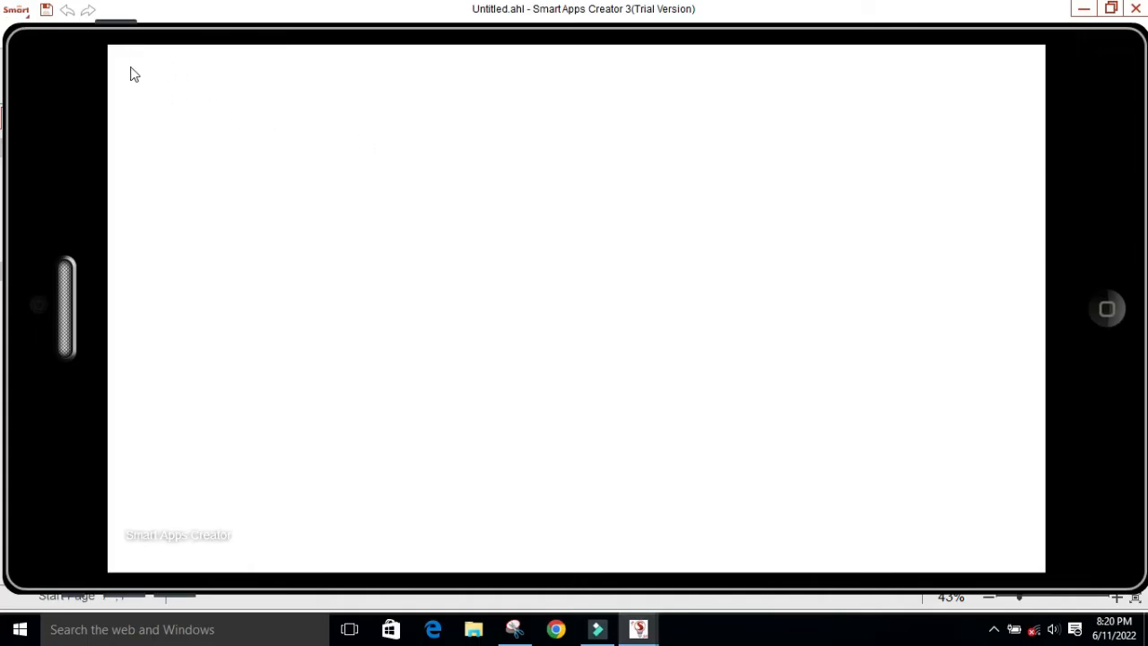
left_click(1107, 309)
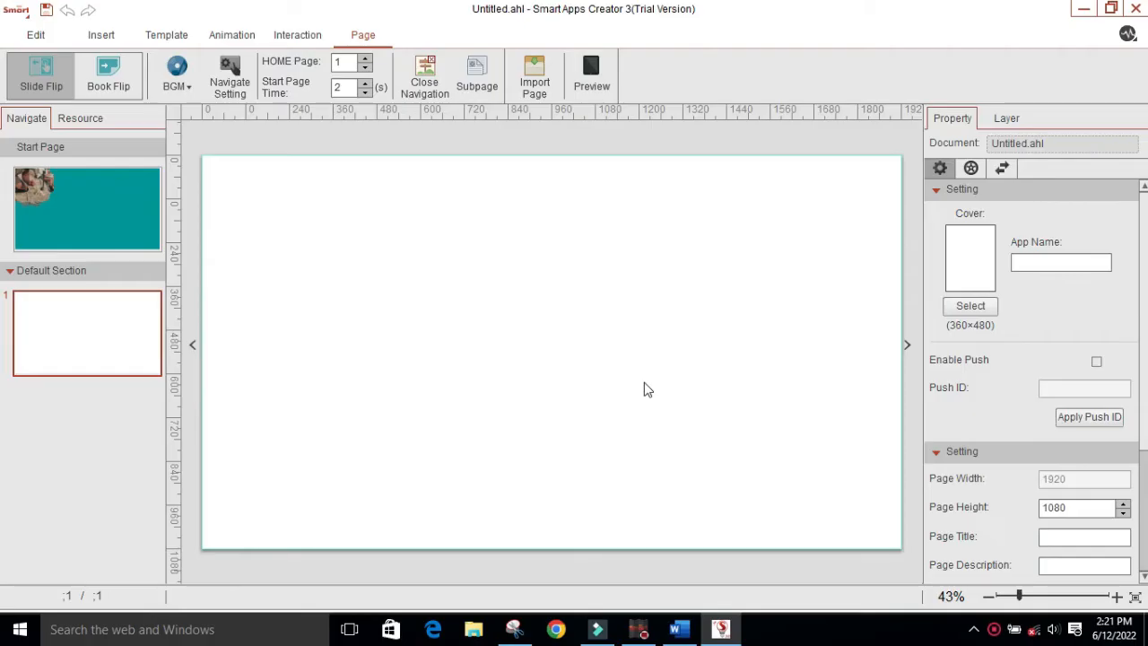
- Add a new section after page 1
right_click(95, 348)
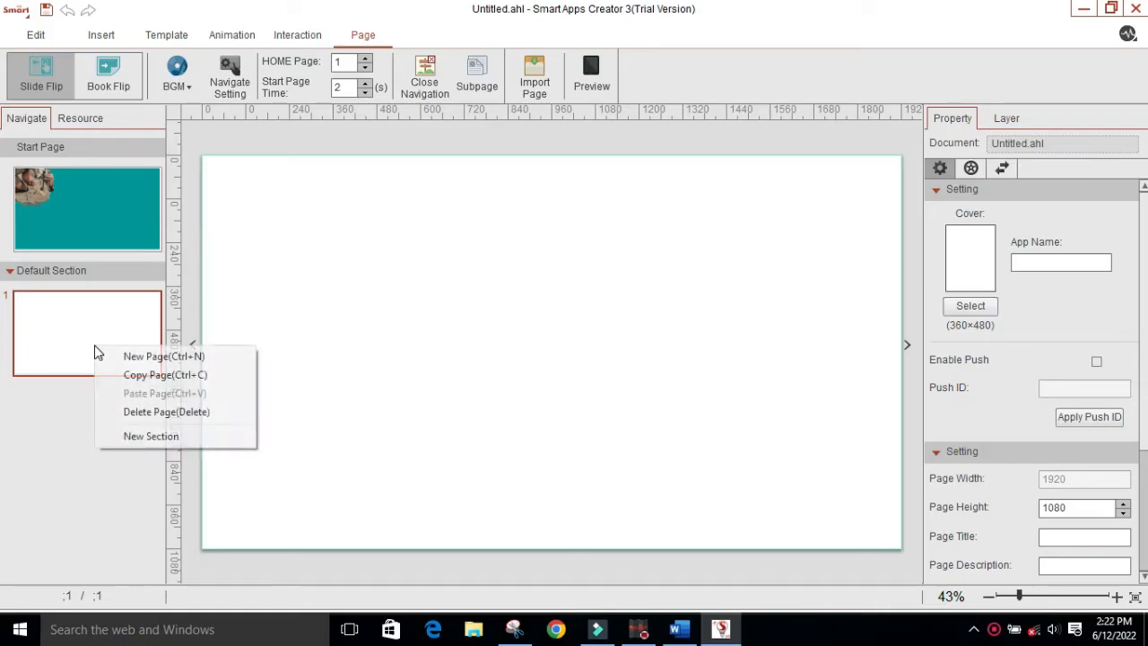
left_click(150, 436)
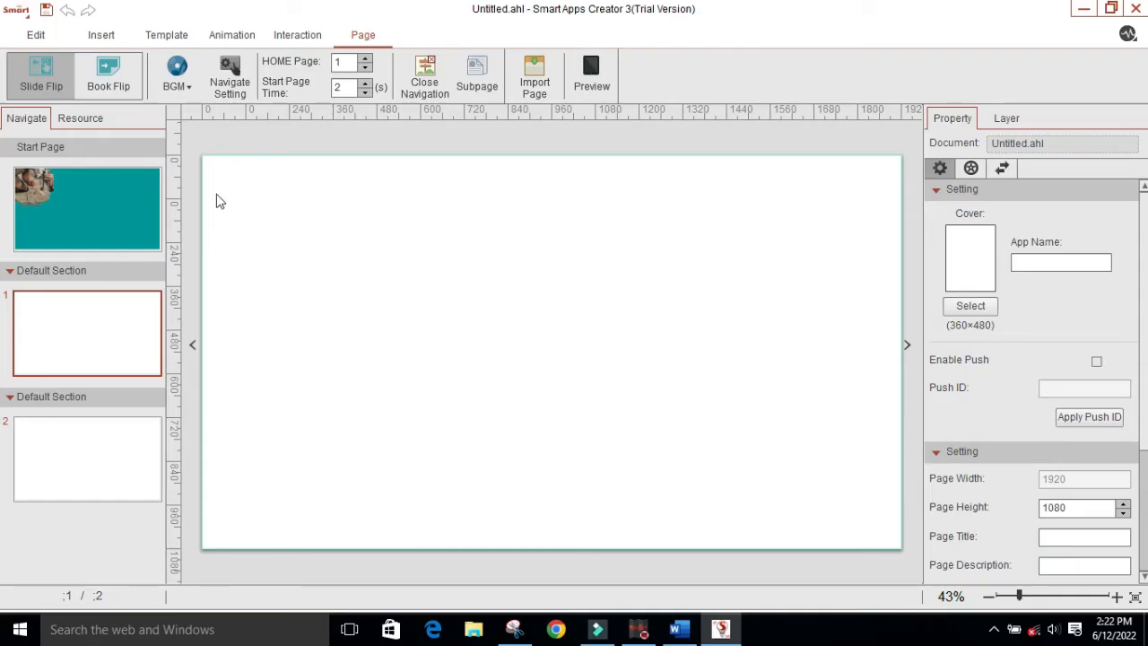
- Insert the image "Bagroungd Webinar Nearpod" from the MENU folder in Media Pendukung SAC3 onto page 1
left_click(104, 41)
left_click(21, 72)
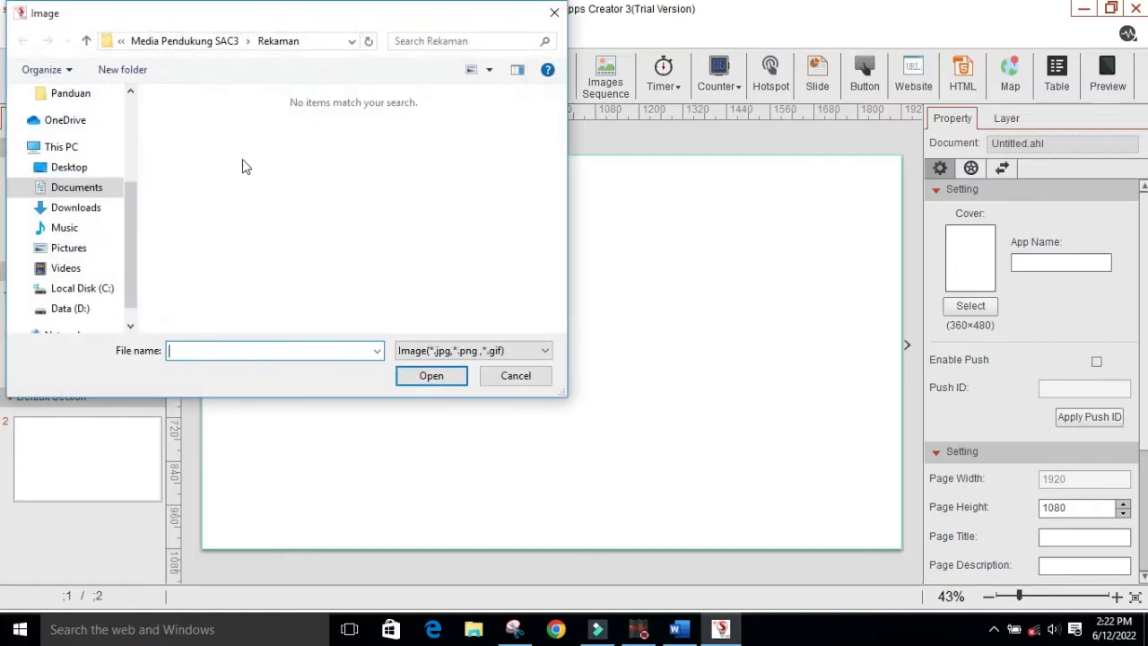
left_click(87, 42)
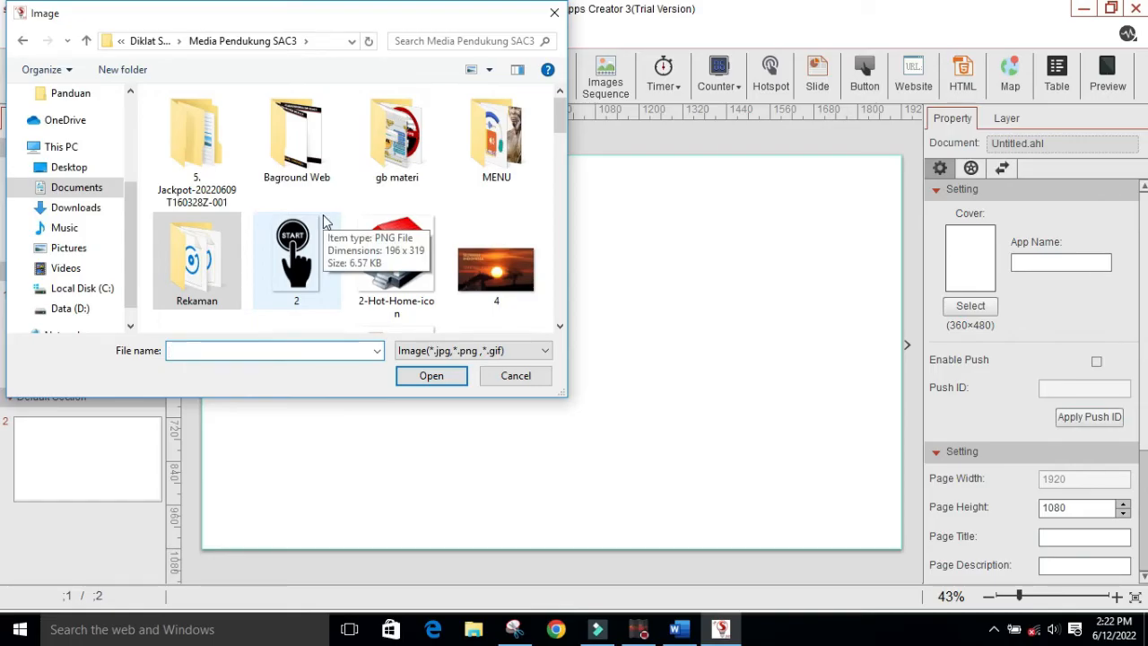
double_click(484, 157)
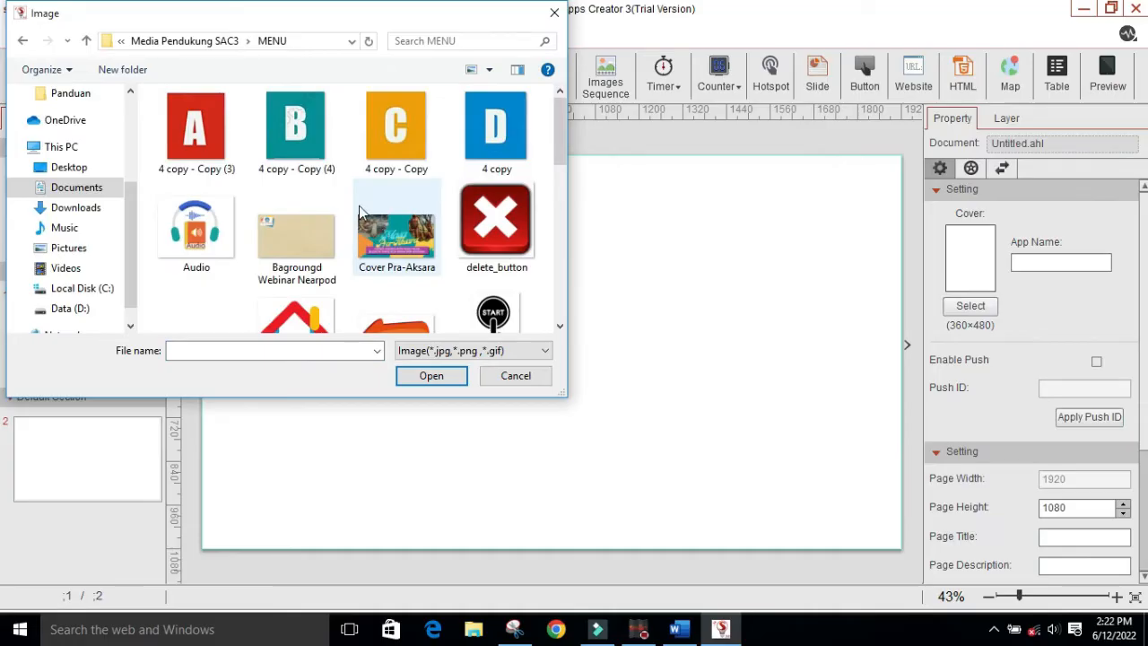
left_click(290, 245)
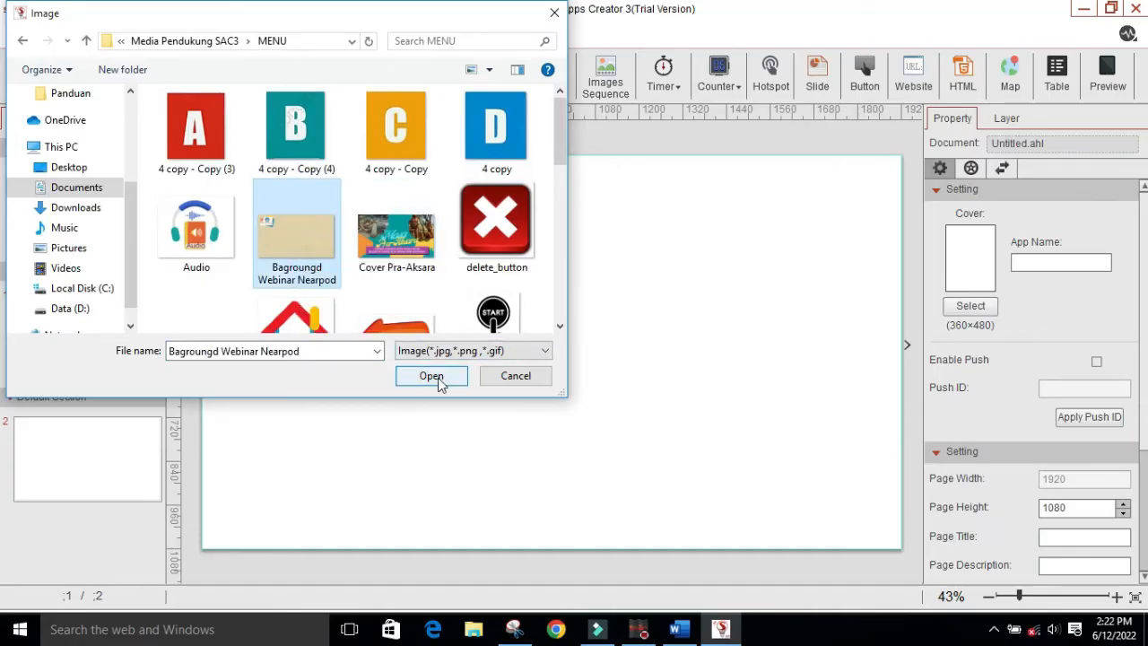
left_click(436, 376)
- Move and enlarge the background image to about 1940 by 1091 px so it covers all of page 1
left_click_drag(502, 343, 385, 281)
left_click_drag(665, 418, 906, 552)
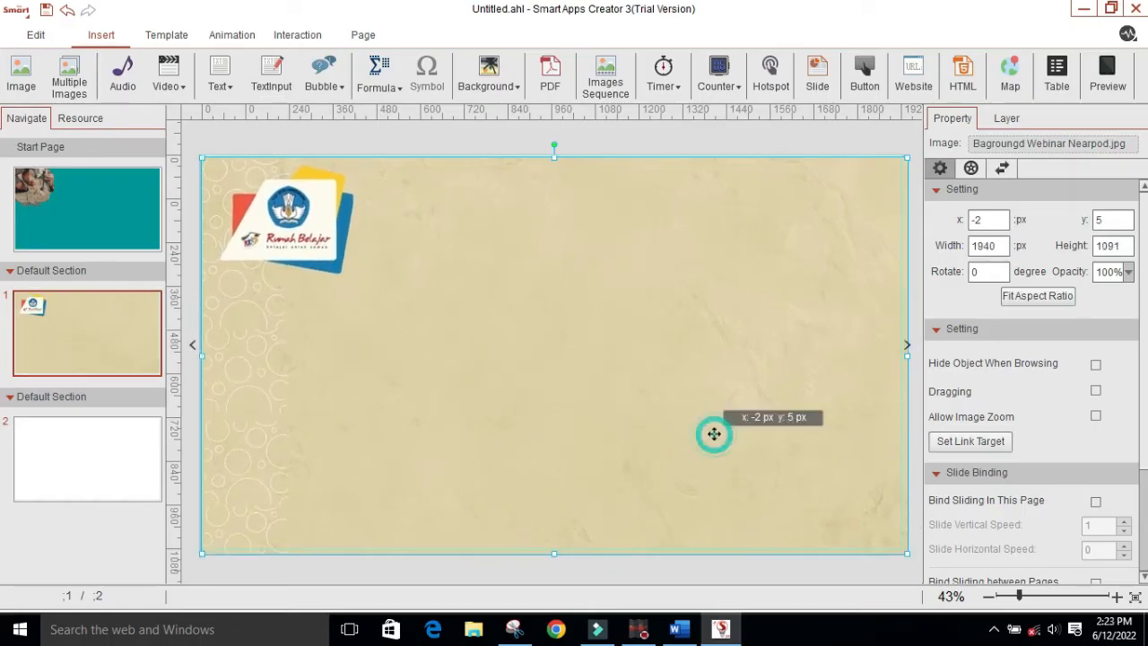
left_click(95, 333)
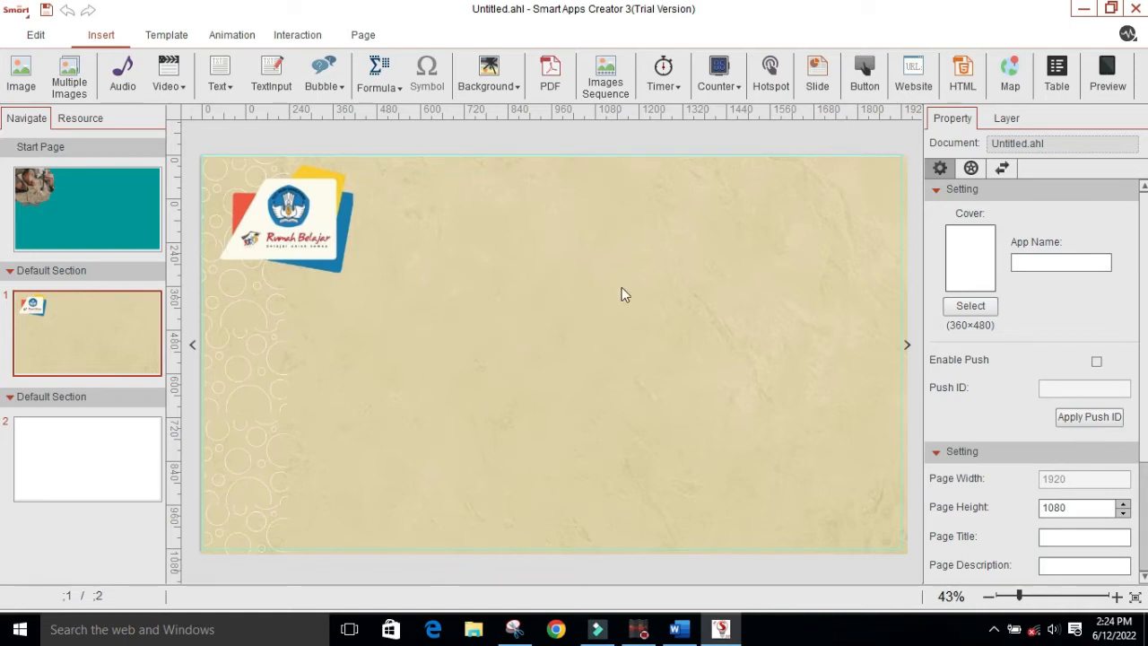
- Add the horizontal text "CORAK KEHIDUPAN DAN HASIL BUDAYA MANUSIA MASA PRA AKSARA" to page 1 and centre-align it
left_click(548, 347)
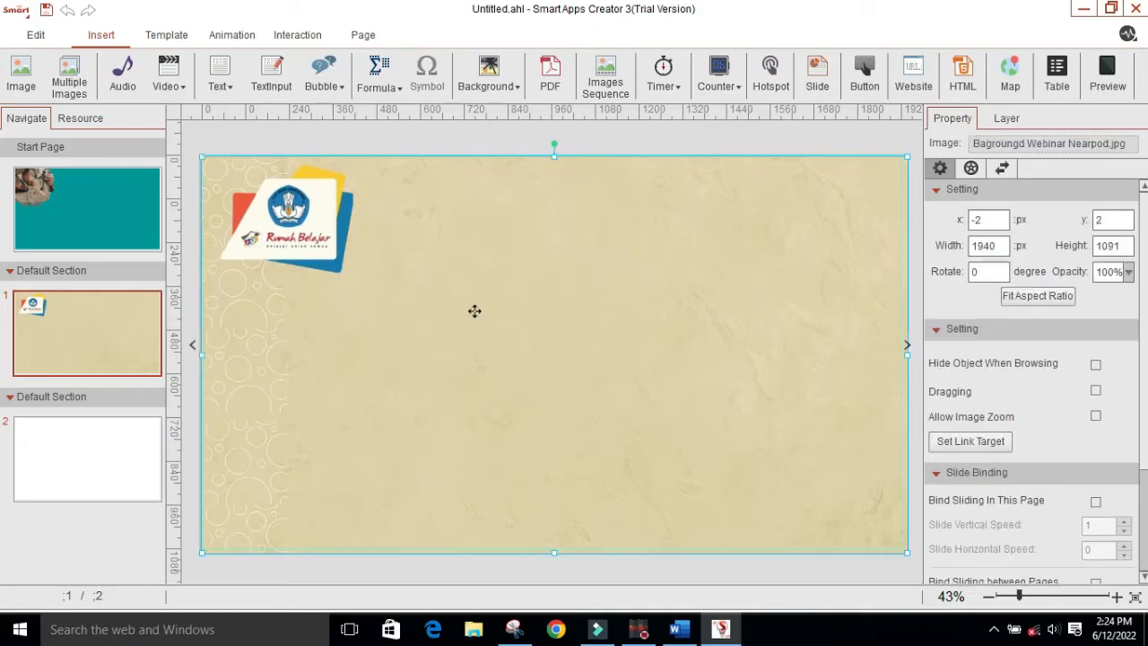
left_click(220, 90)
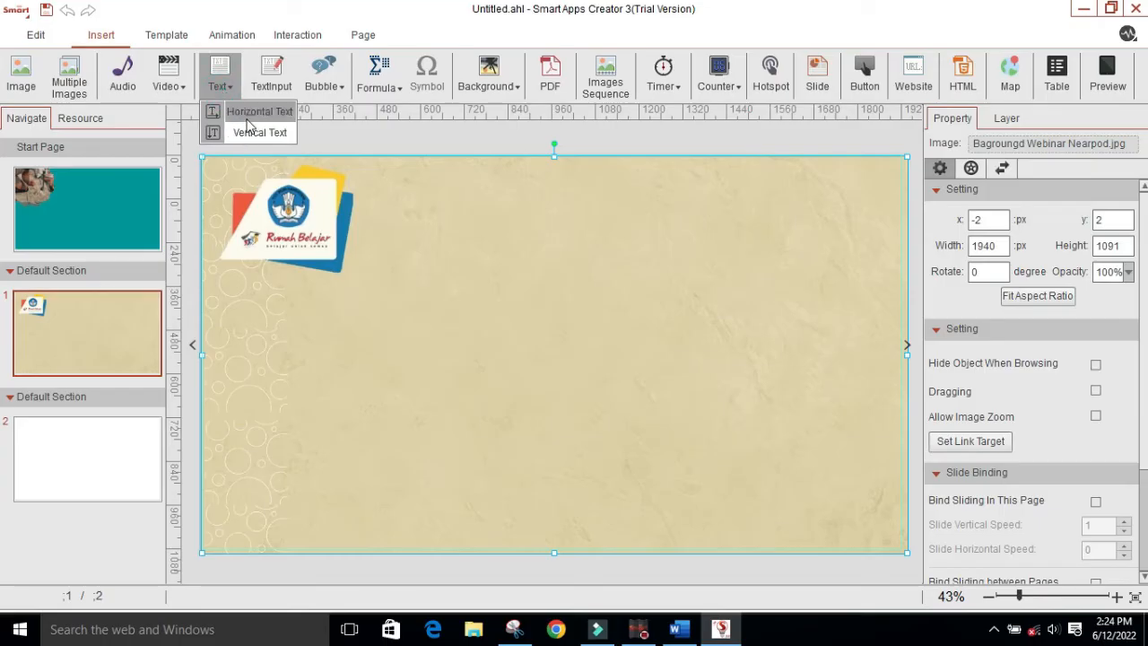
left_click(252, 115)
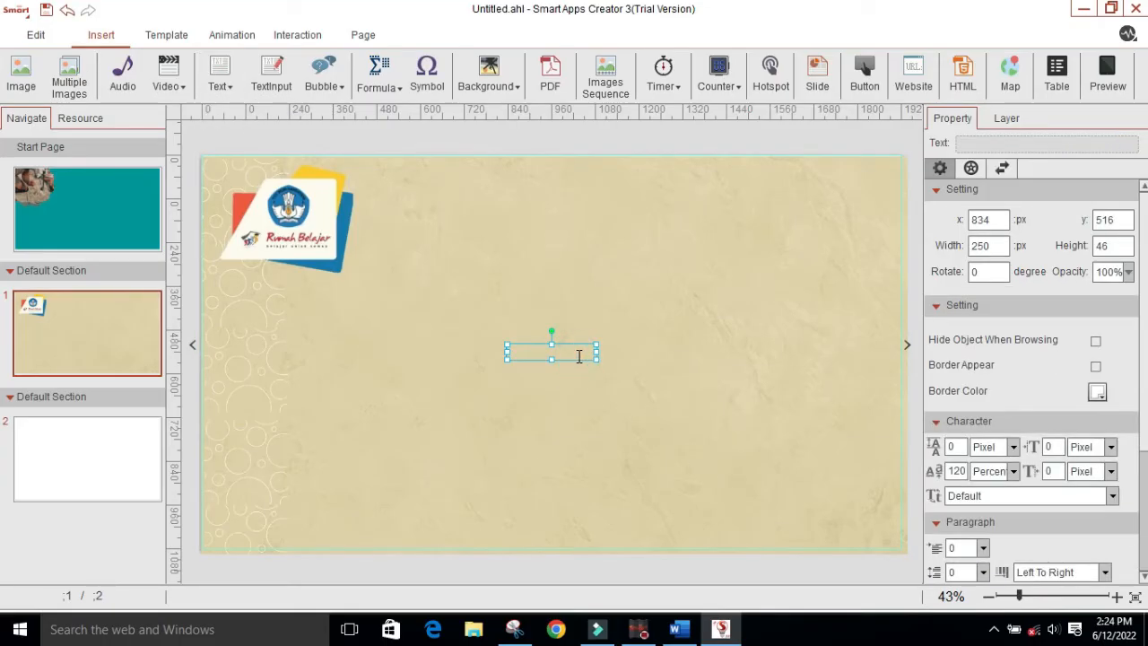
type("CORAK KEHIDUPAN DAN  HASIL BUDAYA MANUSIA MASA PRA AKSARA")
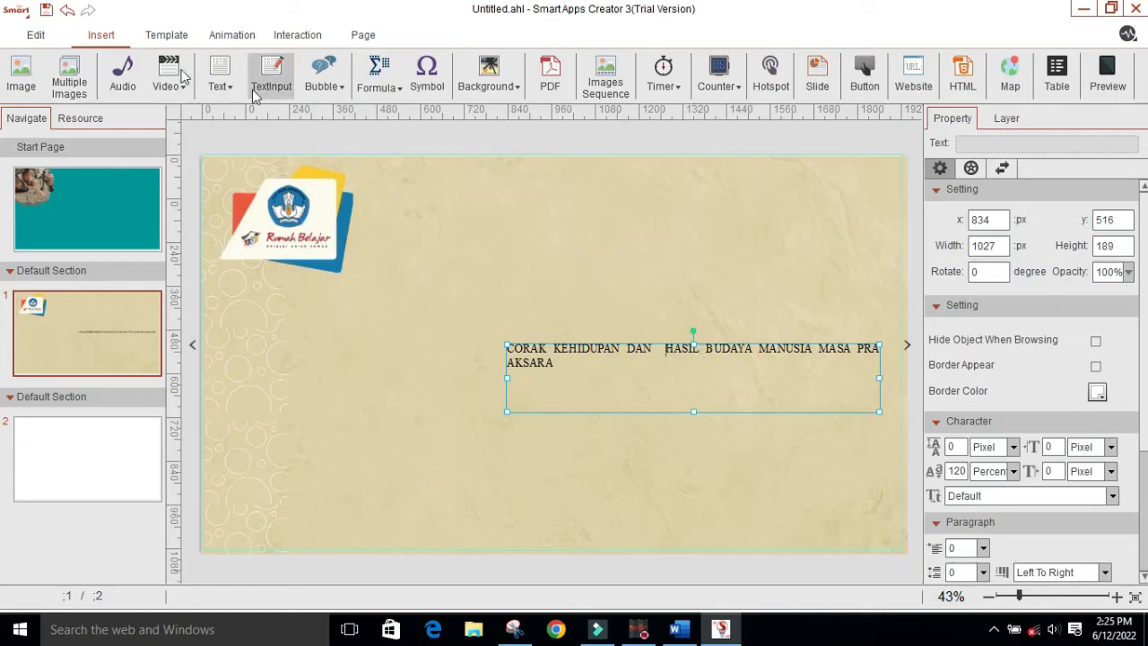
left_click(35, 34)
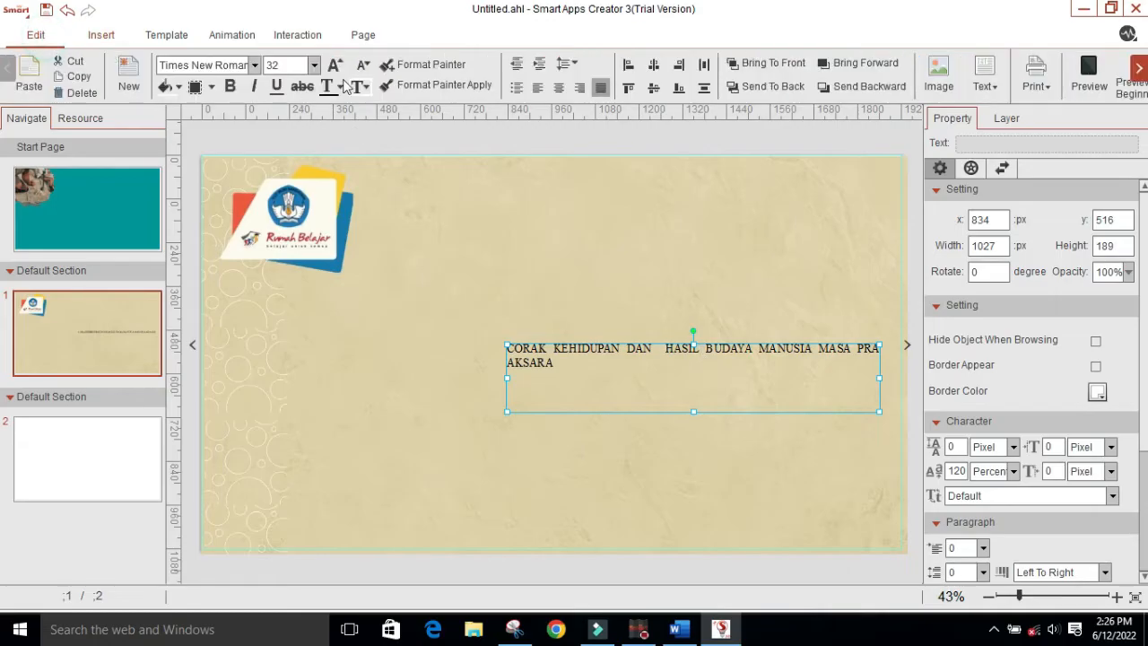
left_click(557, 87)
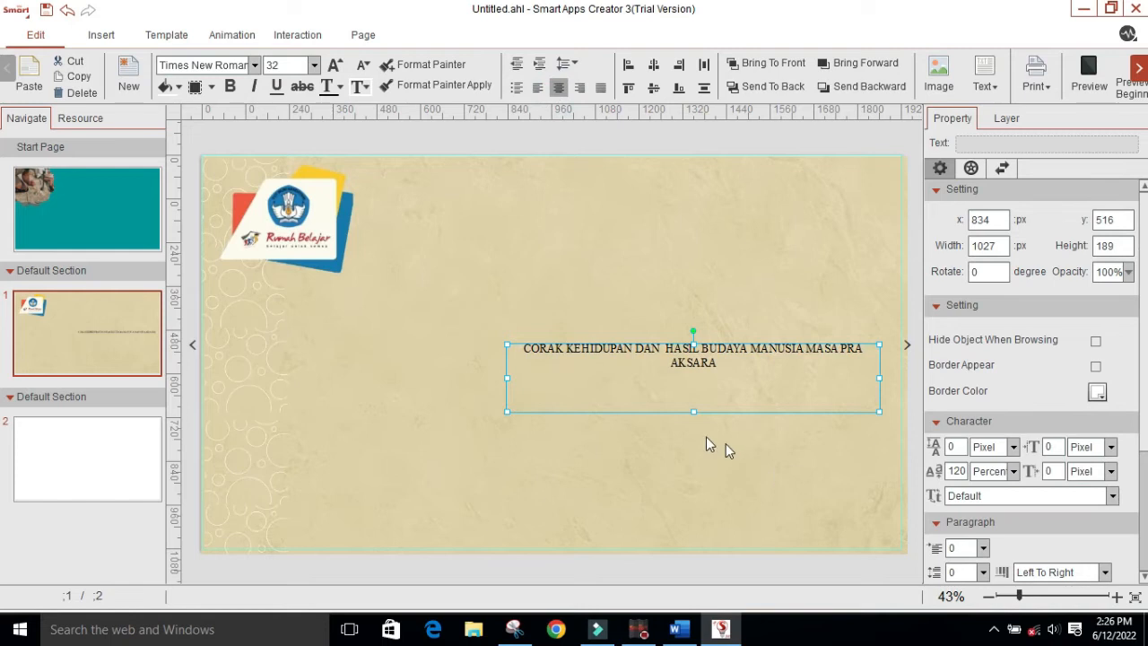
- Set the whole title's font size to 72 and widen its text box to about 1265 px
left_click(721, 365)
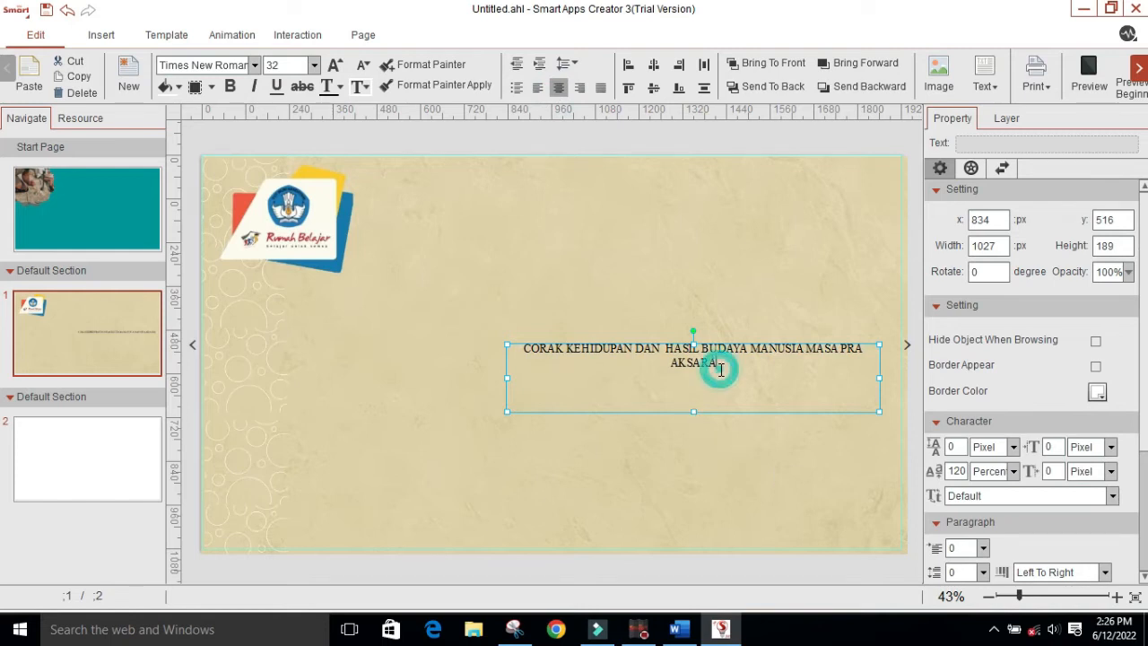
key("ctrl+a")
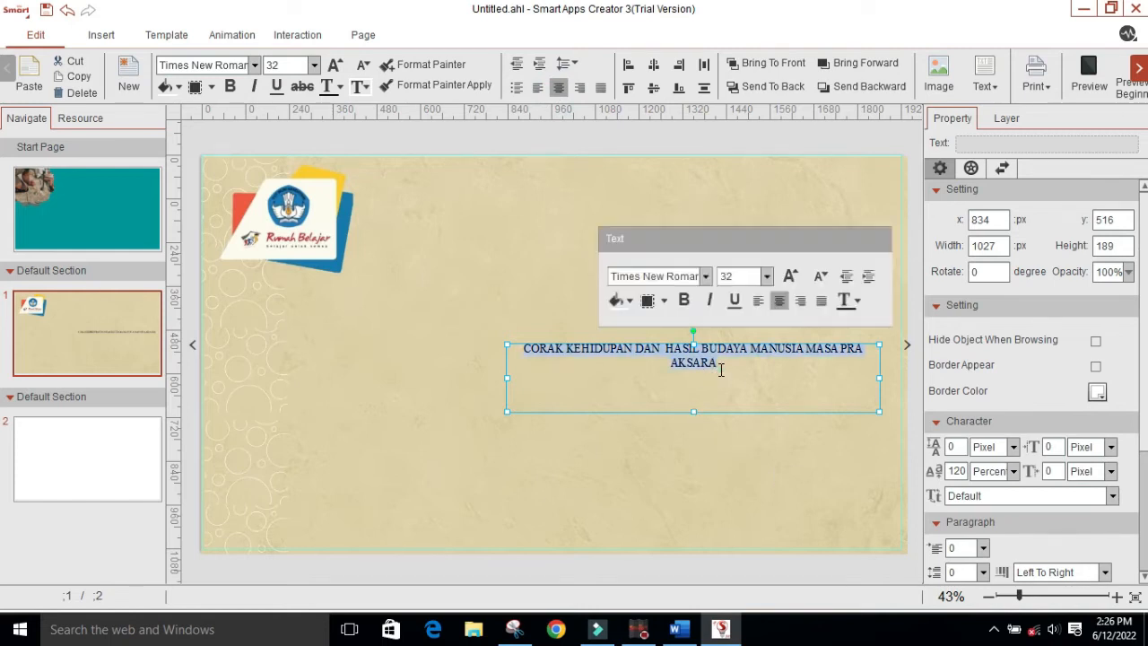
left_click(766, 277)
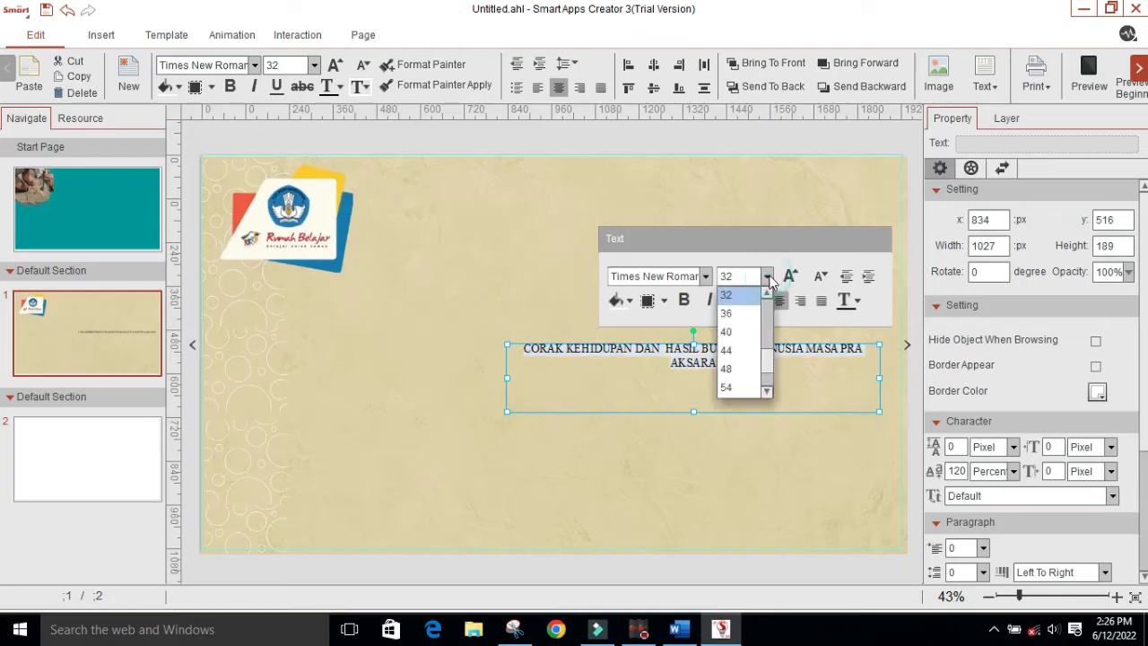
left_click(738, 386)
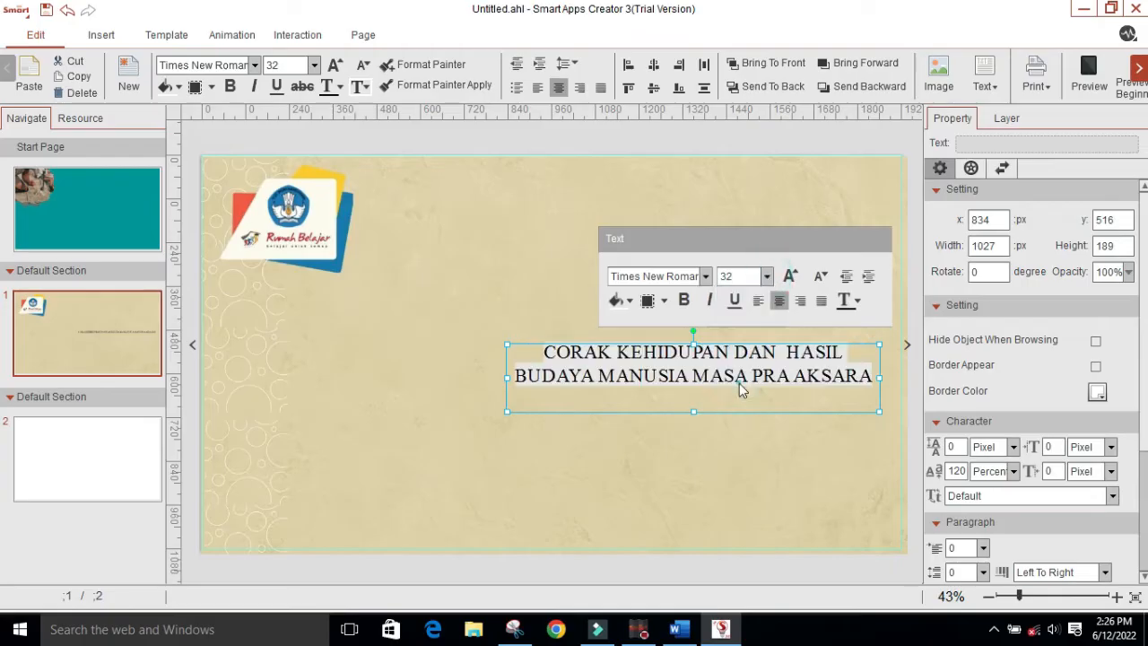
left_click(767, 276)
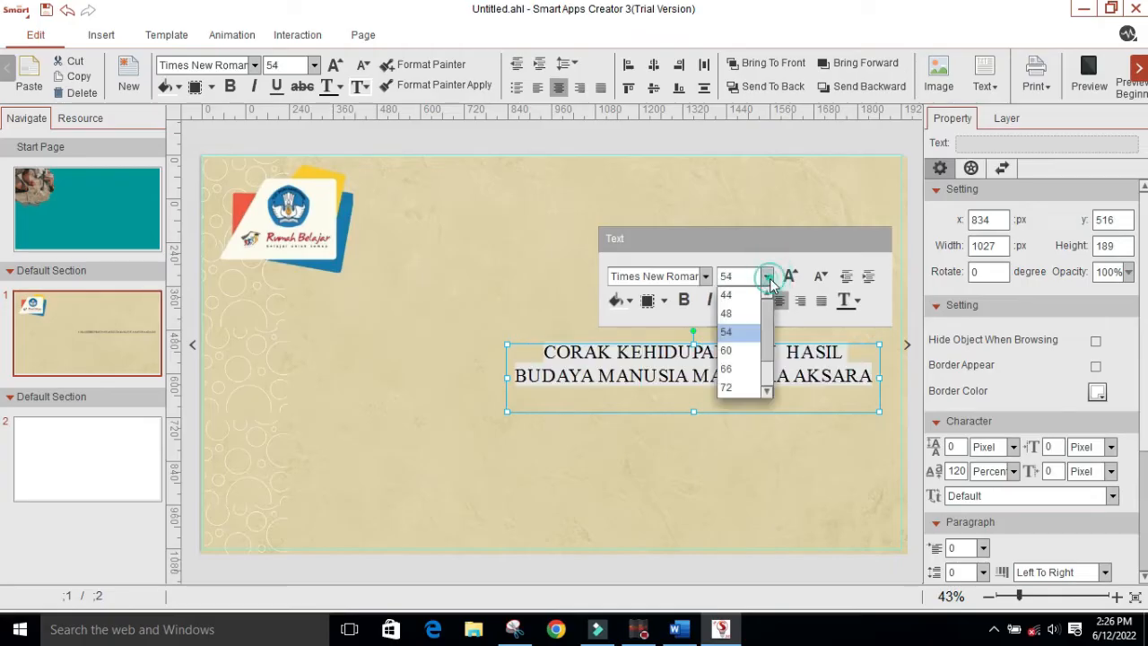
left_click(739, 387)
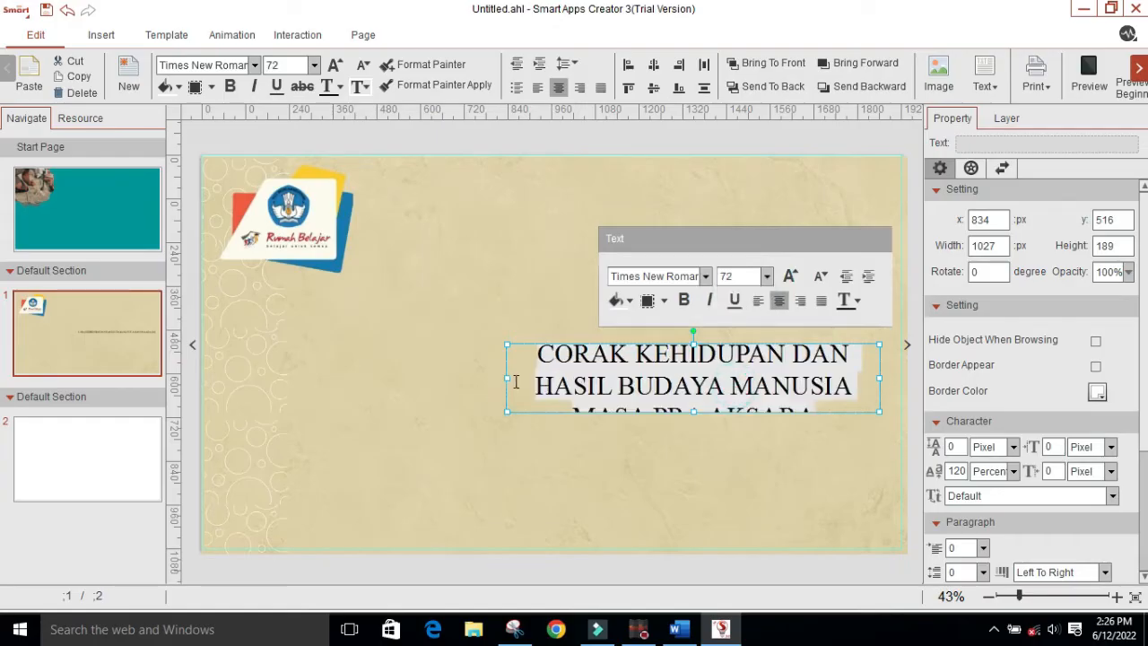
left_click_drag(507, 377, 417, 368)
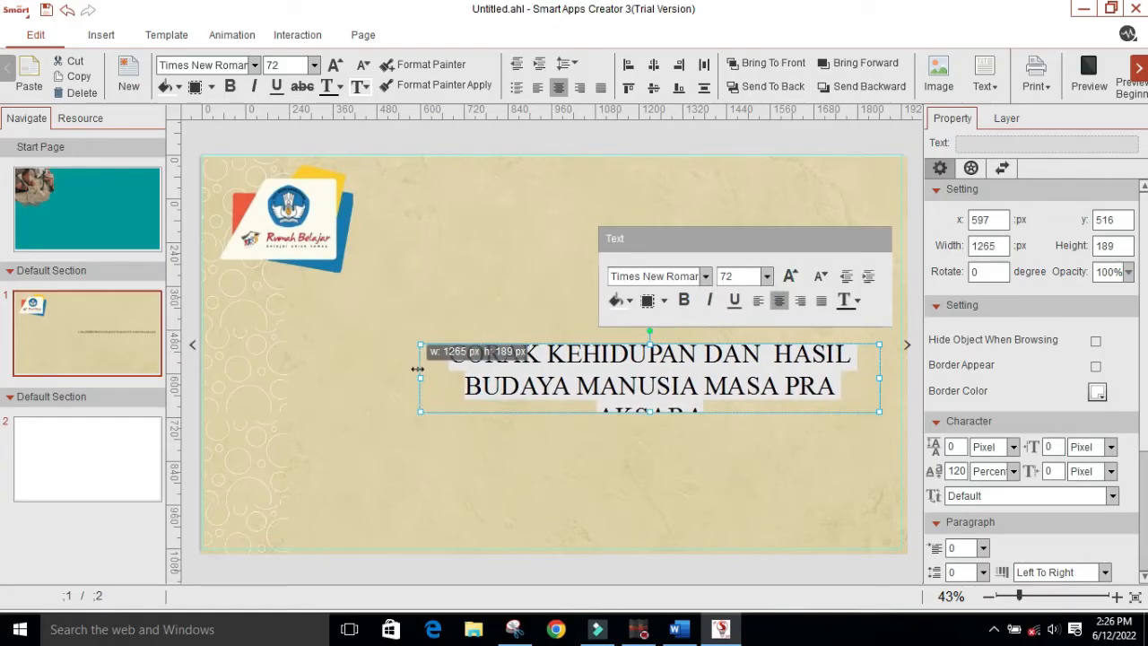
- Make the title text bold and colour it dark red
left_click(684, 302)
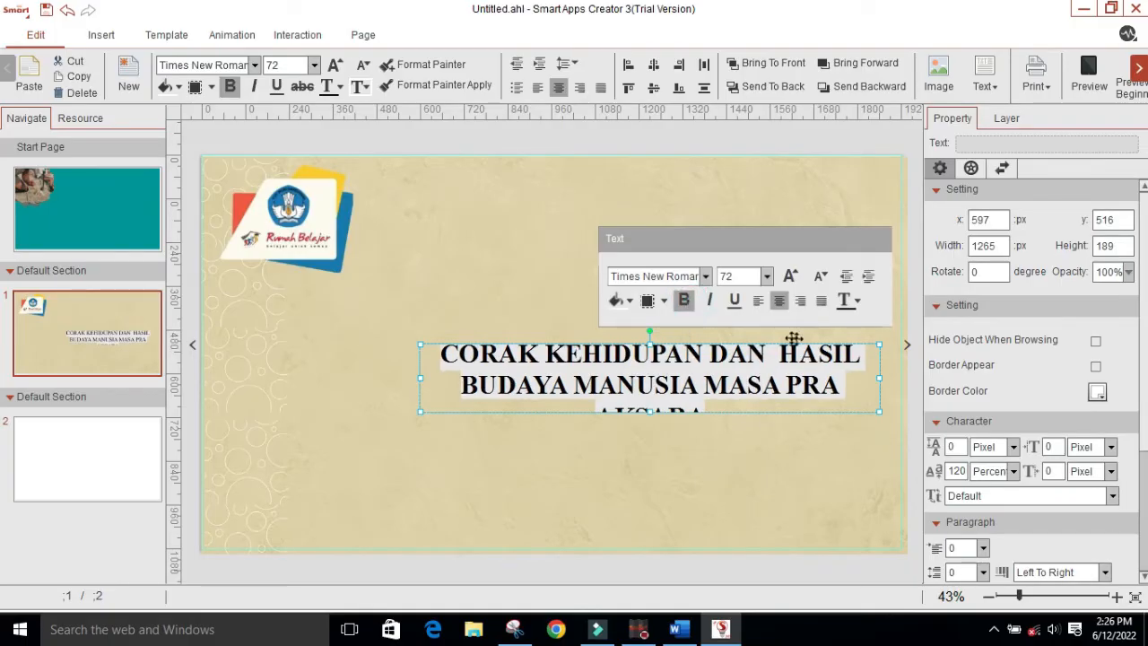
left_click(857, 301)
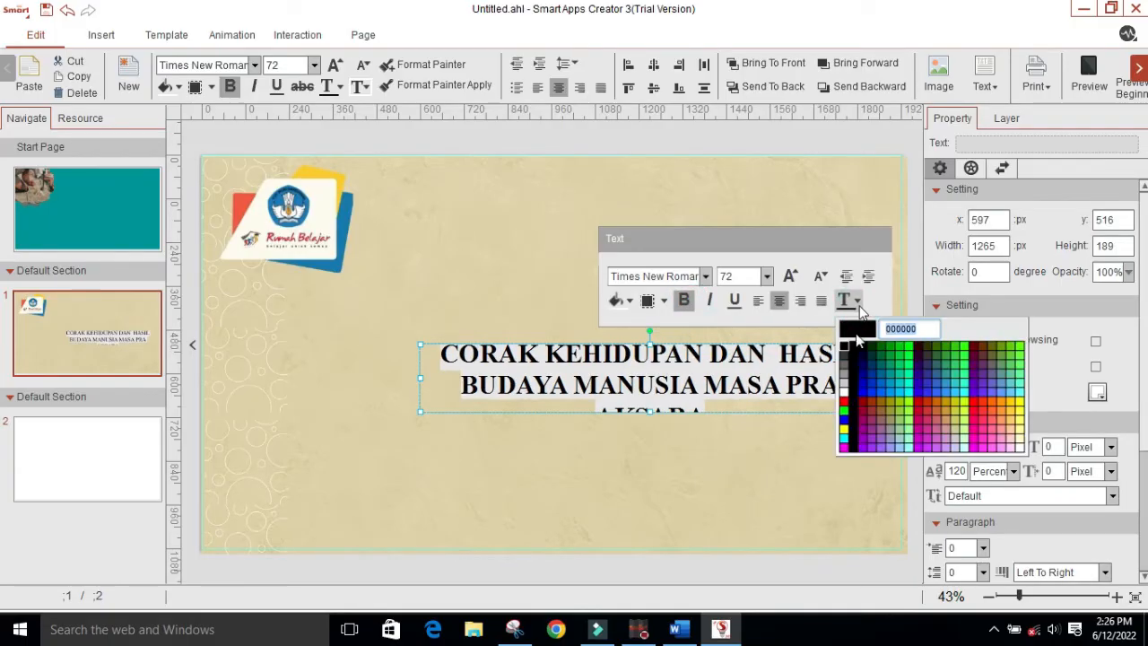
left_click(844, 402)
left_click(844, 413)
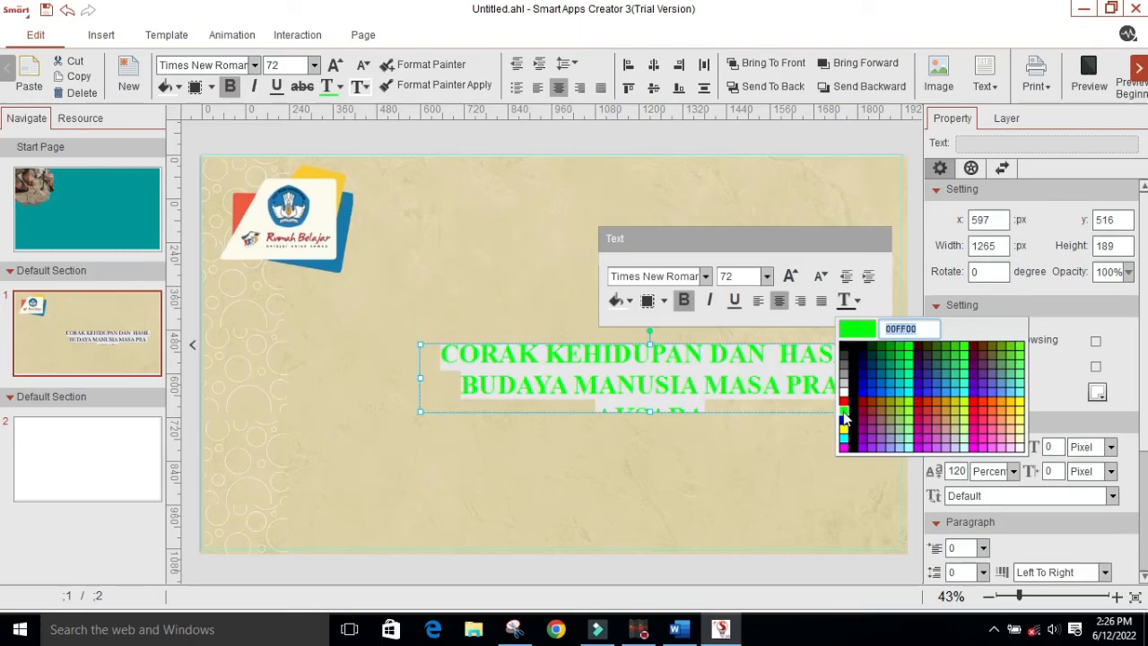
left_click(843, 423)
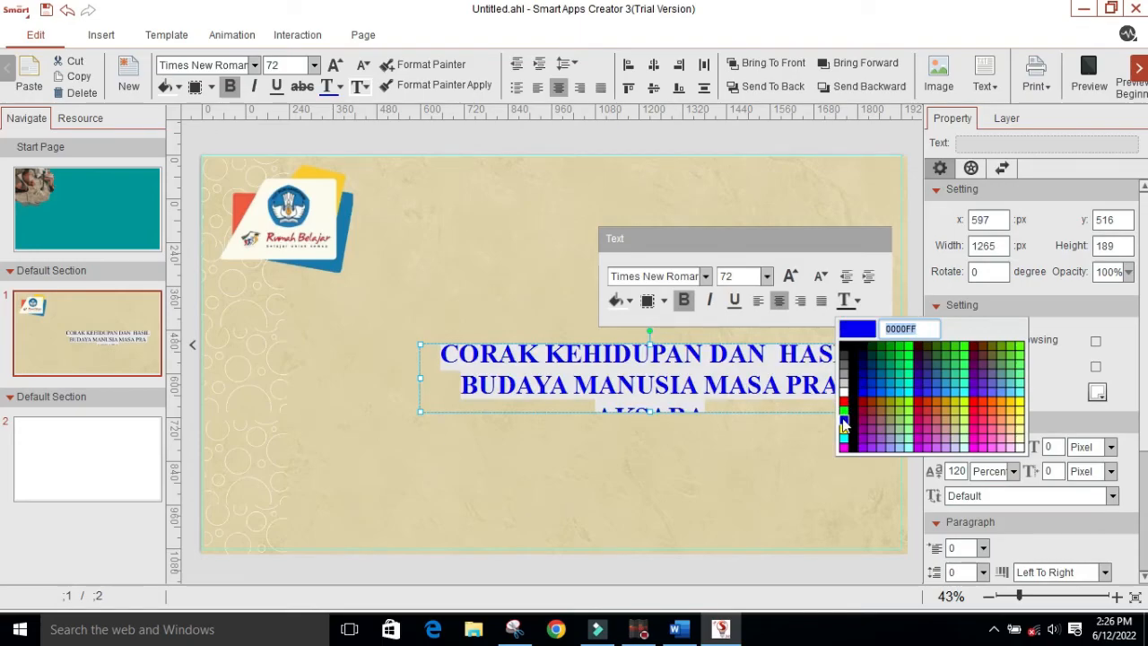
left_click(862, 403)
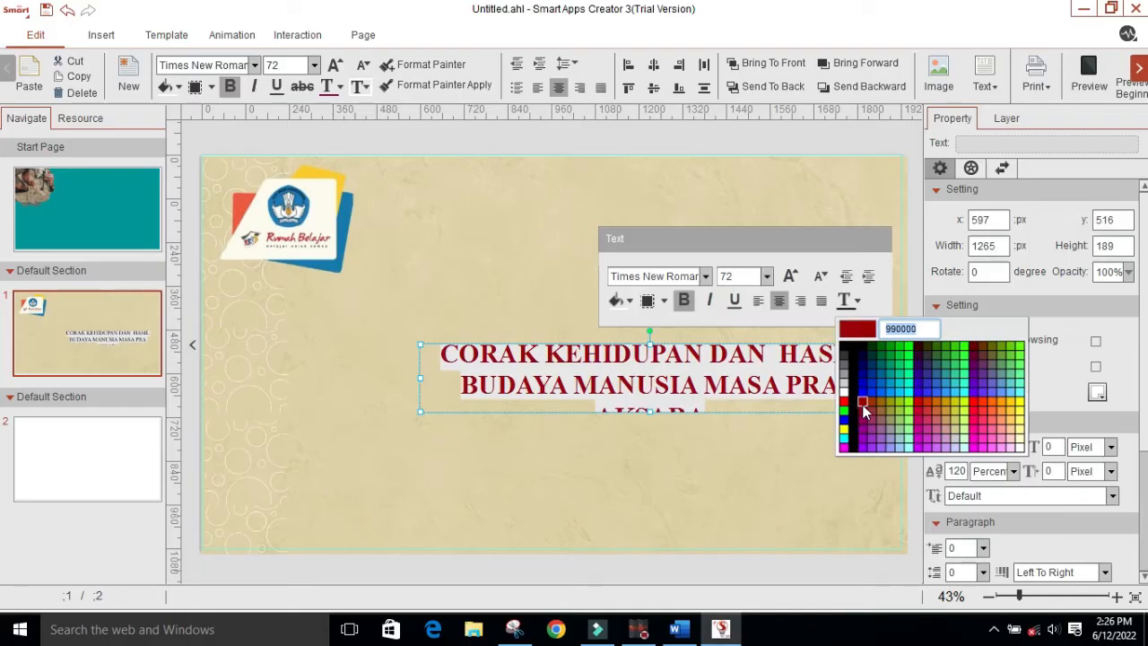
left_click(863, 410)
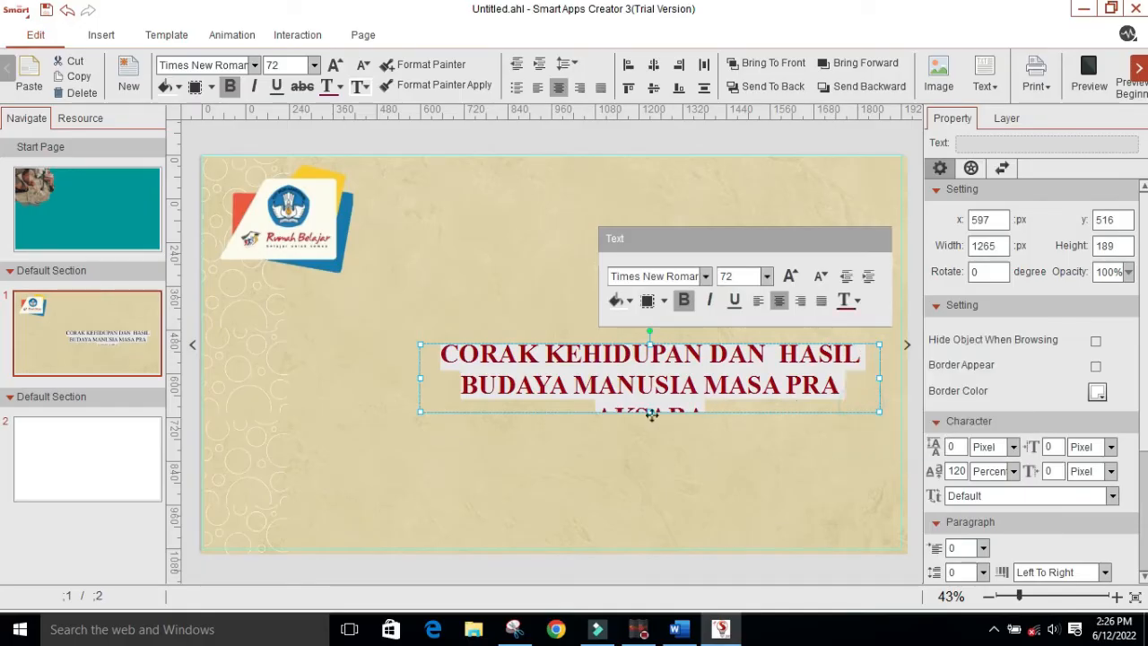
- Increase the title box's height to about 246 px and move it to the middle of page 1, around x 354, y 374
left_click_drag(653, 414, 652, 436)
left_click(720, 464)
left_click(688, 405)
left_click_drag(707, 435, 619, 382)
left_click(632, 436)
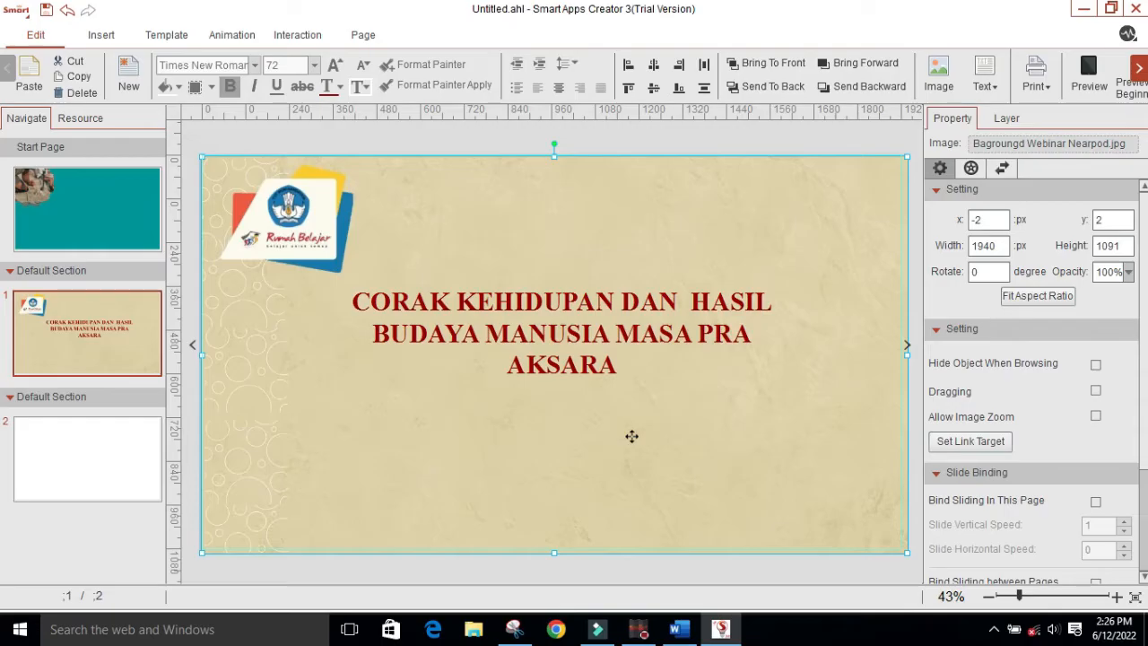
- Apply a Float In animation to the title with Play Animations When Browsing enabled, save it, and preview the app
left_click(554, 330)
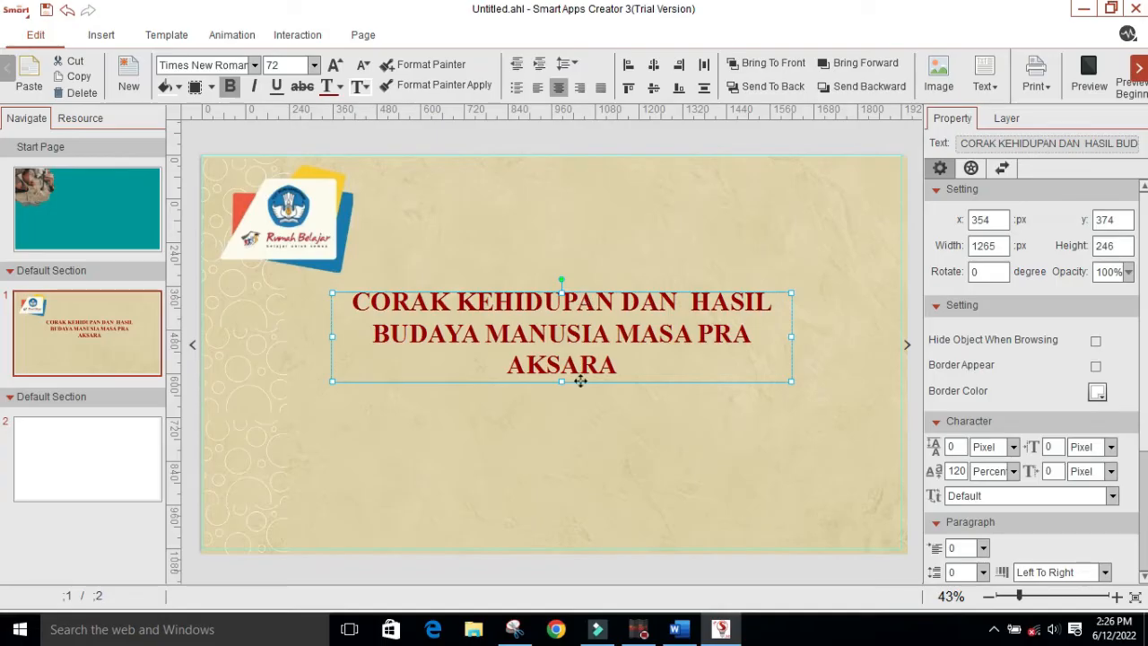
left_click(232, 38)
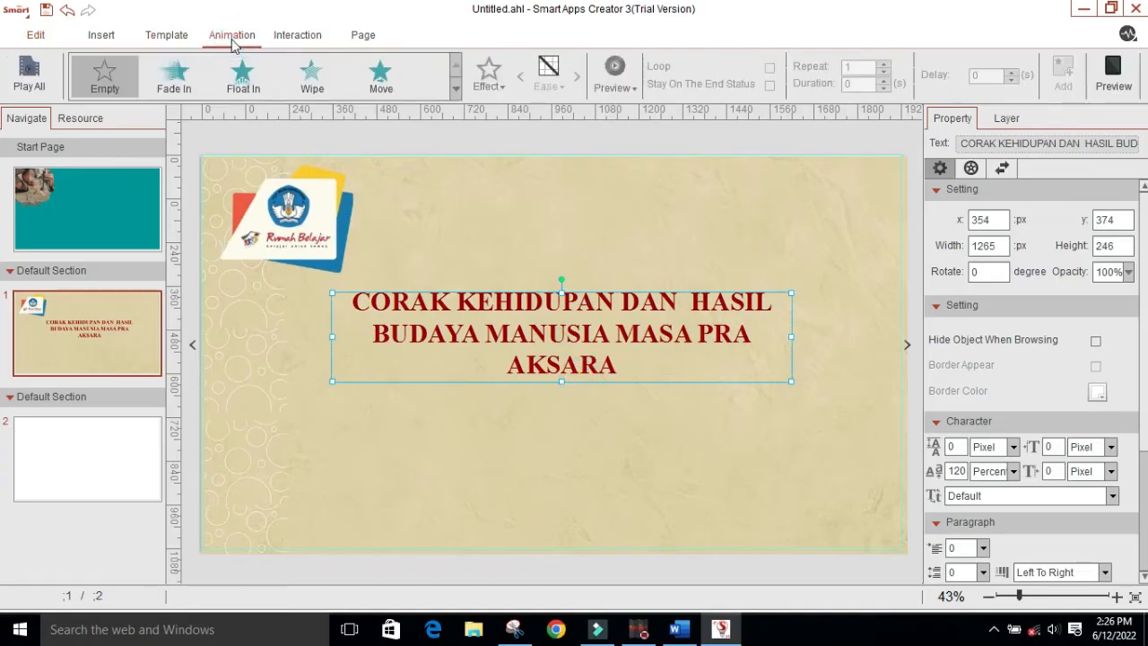
left_click(253, 80)
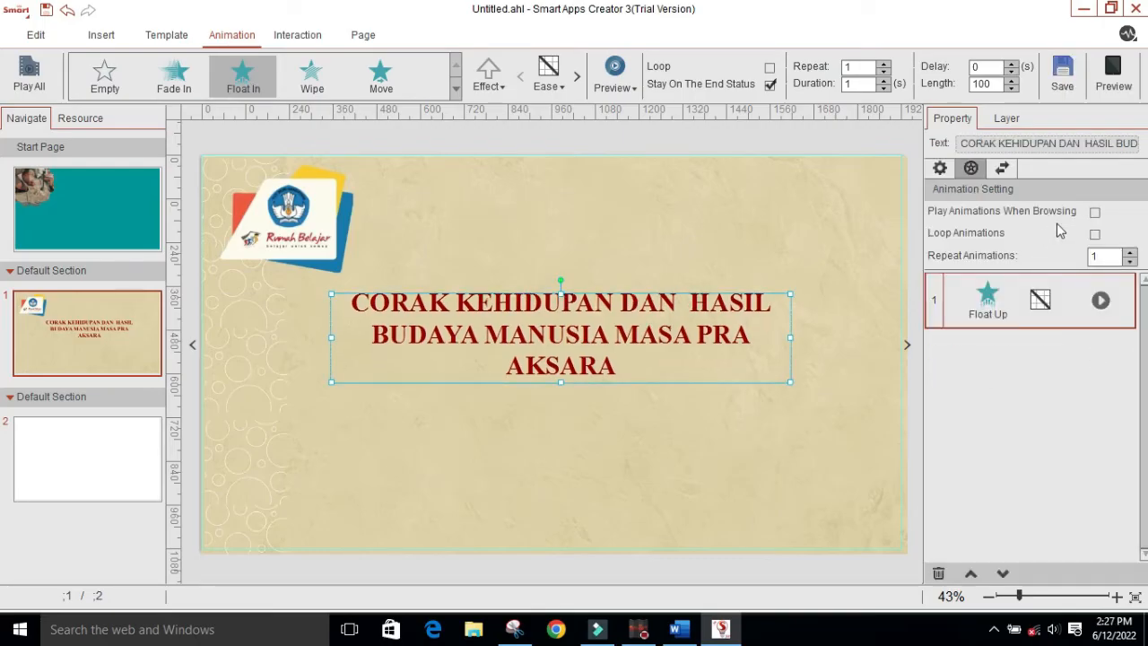
left_click(1095, 213)
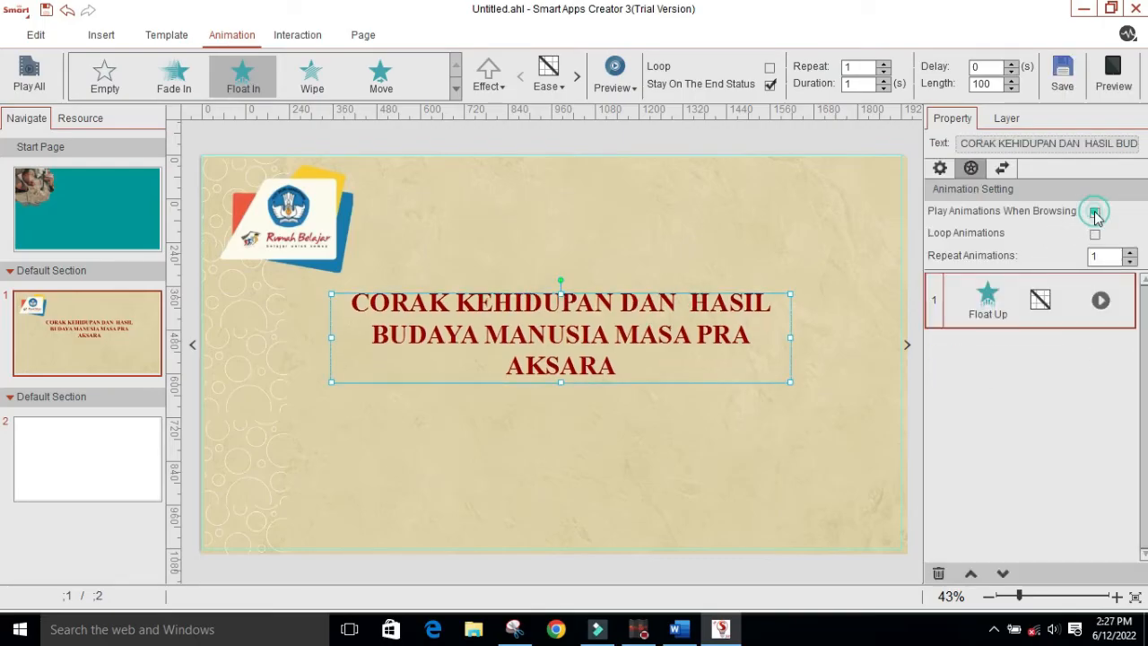
left_click(1061, 76)
left_click(1113, 85)
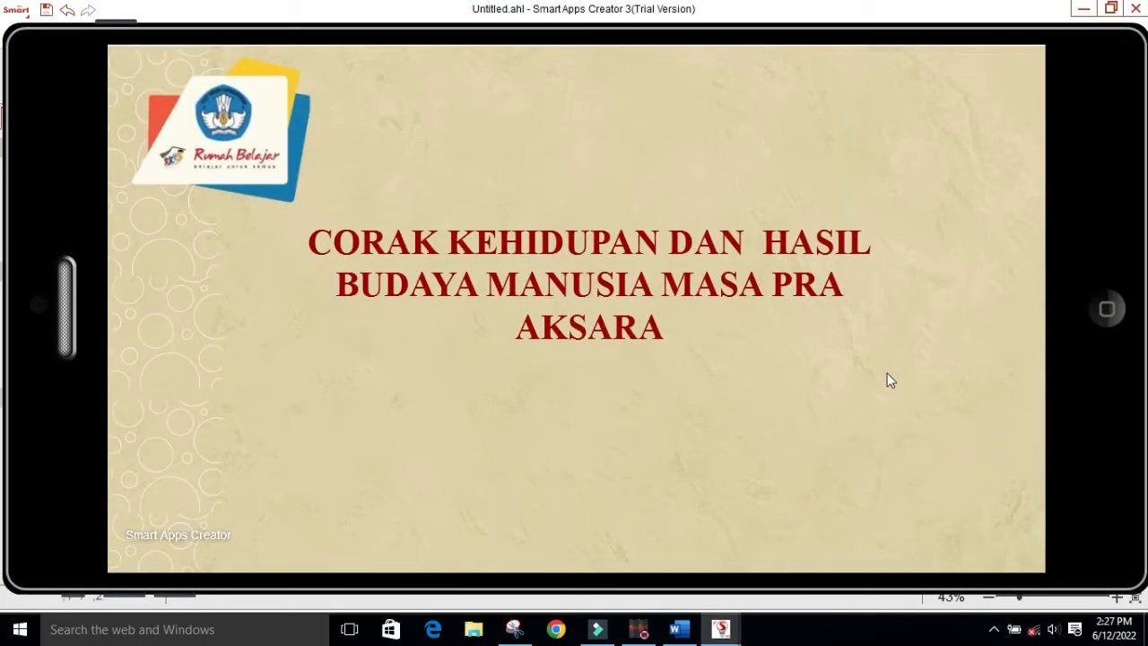
left_click(1106, 309)
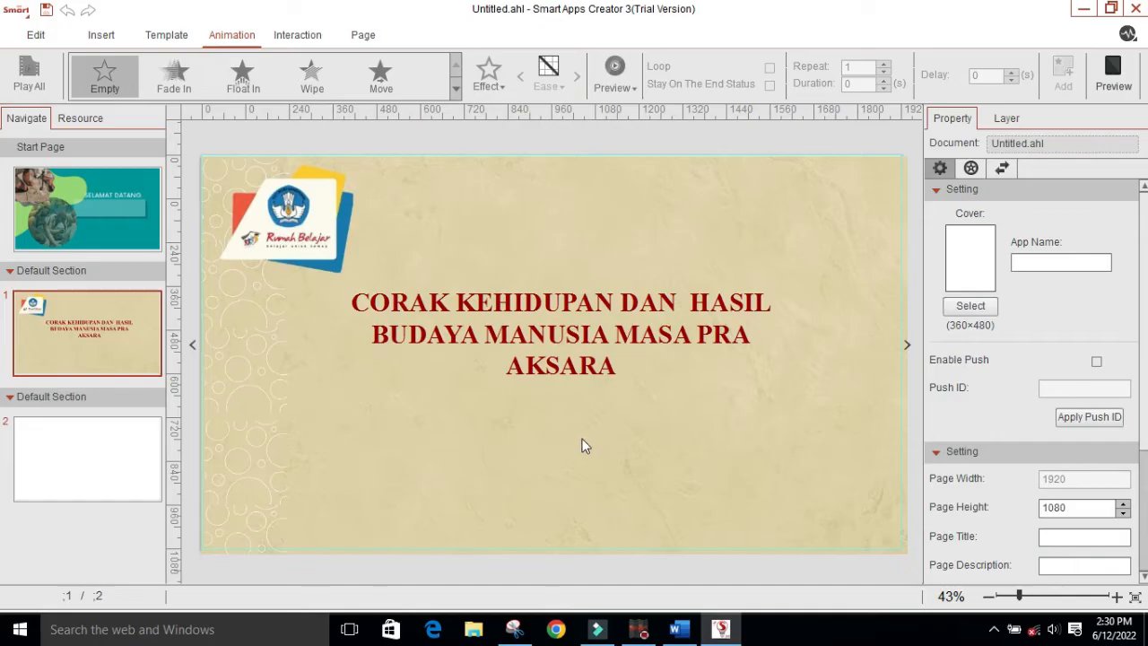
- Insert the image "klik start" from the MENU folder in Media Pendukung SAC3 onto page 1
left_click(102, 36)
left_click(21, 71)
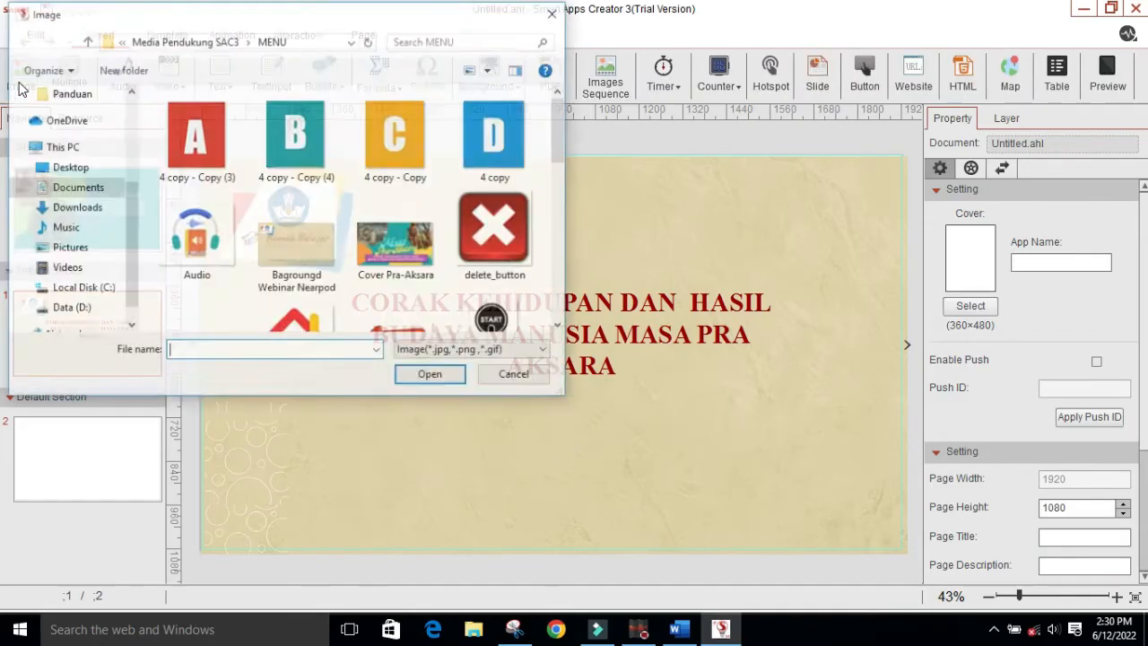
scroll(357, 289, "down", 1)
scroll(358, 289, "down", 1)
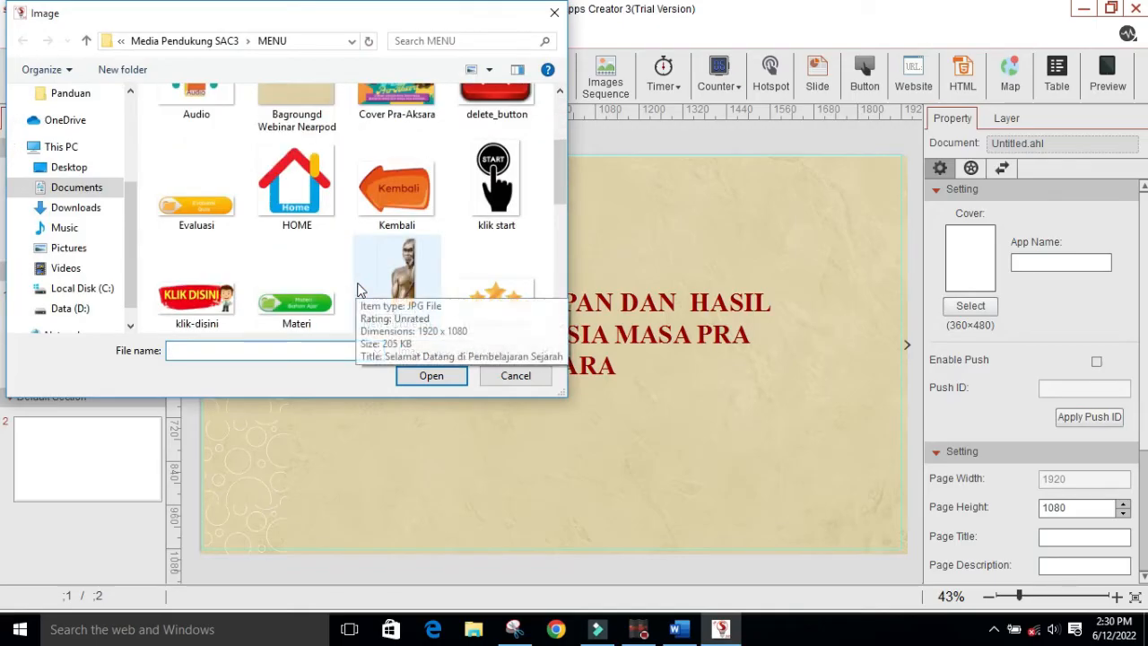
left_click(496, 179)
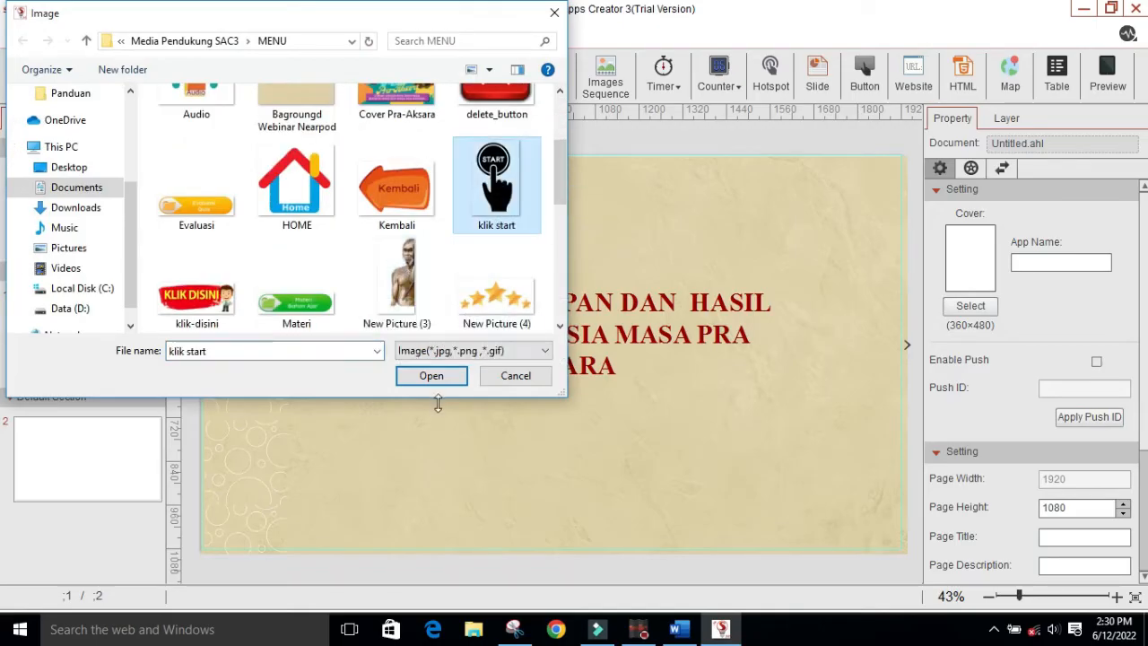
left_click(432, 376)
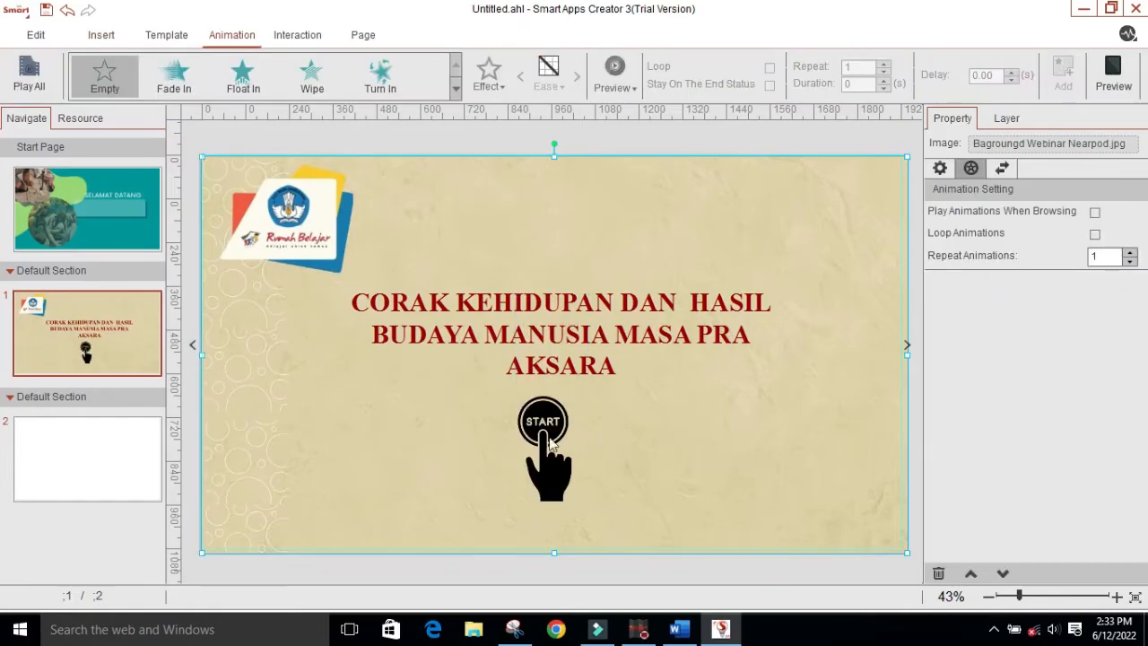
- Give the START image a Wipe animation with repeat 3, delay 0.25 s, Play Animations When Browsing enabled and Repeat Animations 2
left_click(548, 444)
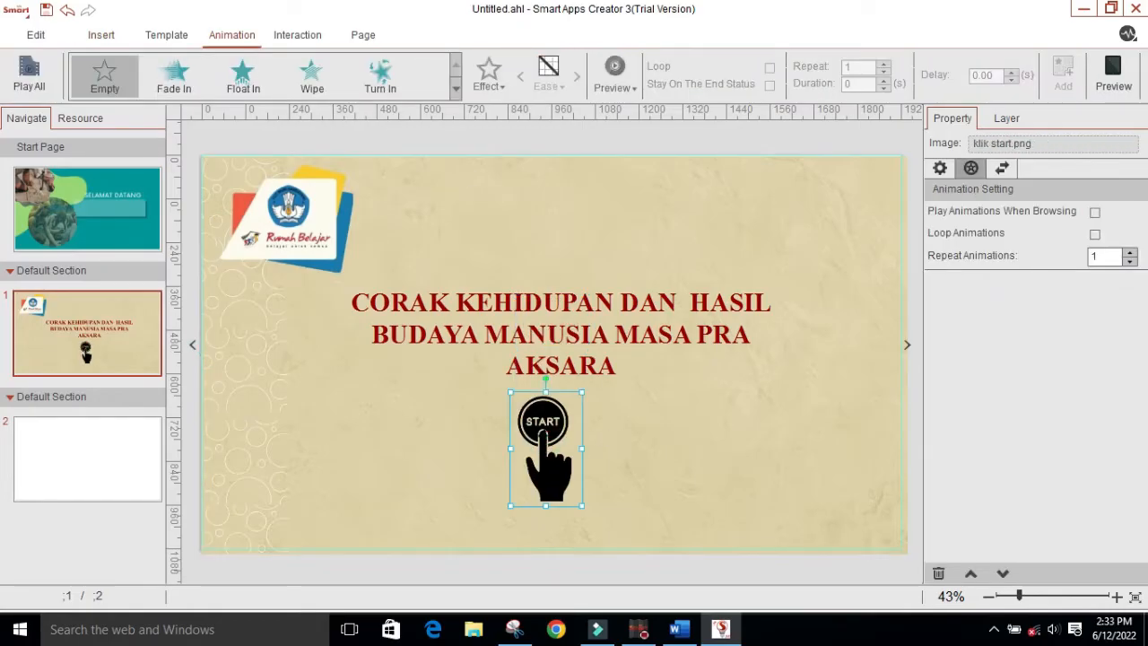
left_click(312, 76)
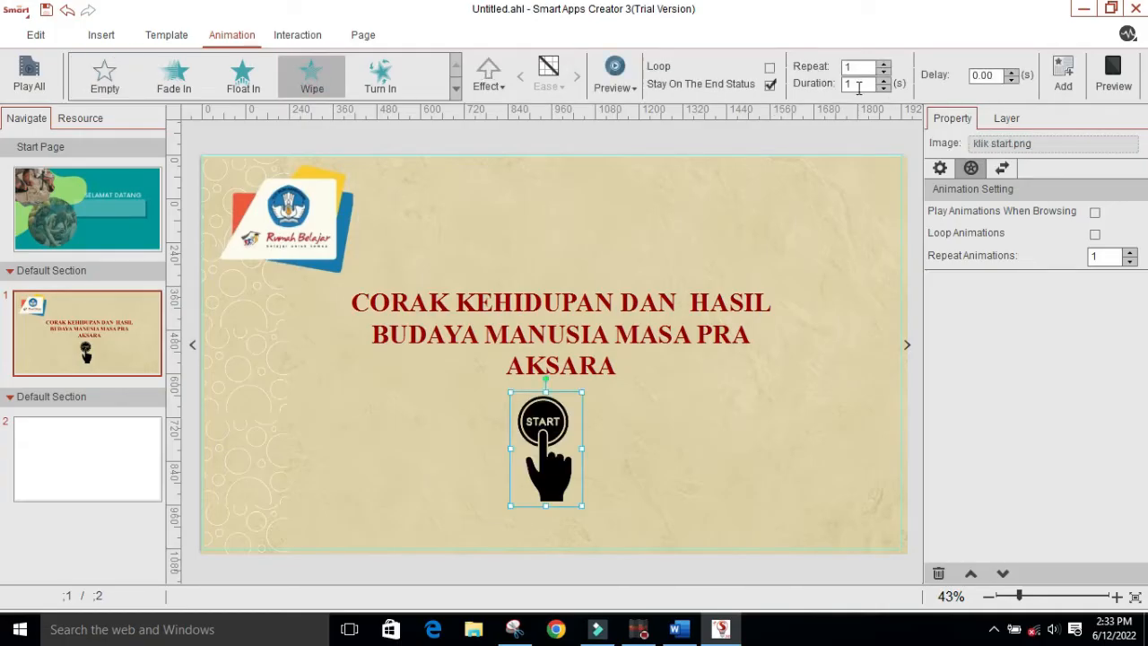
left_click(883, 67)
left_click(883, 68)
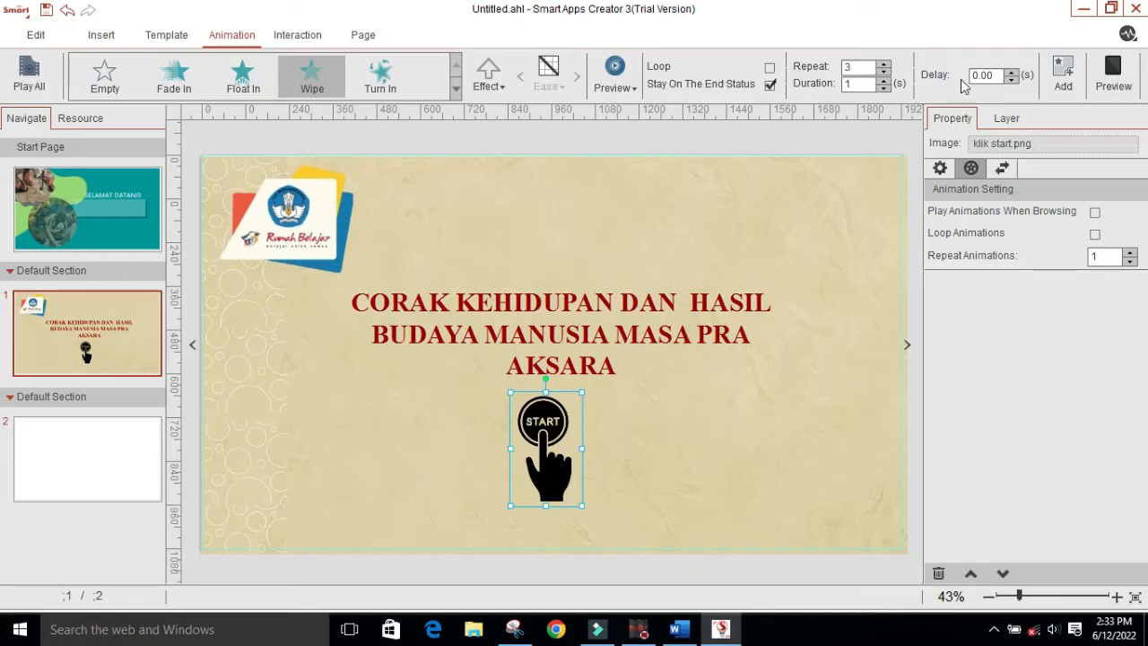
left_click(1012, 70)
left_click(1095, 215)
left_click(1130, 253)
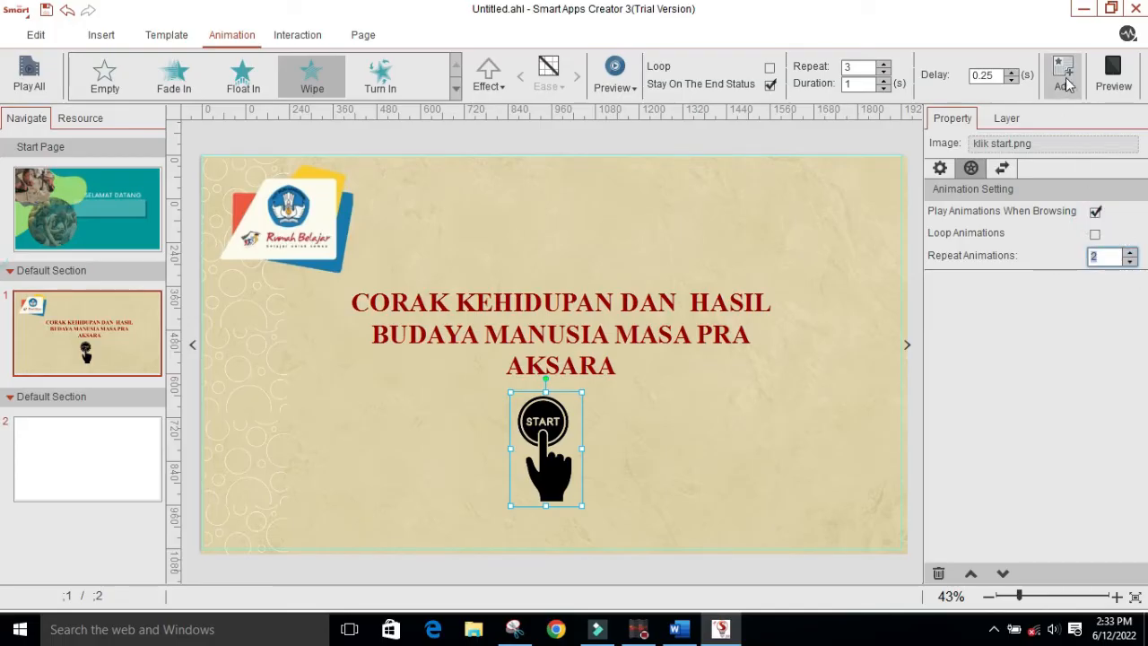
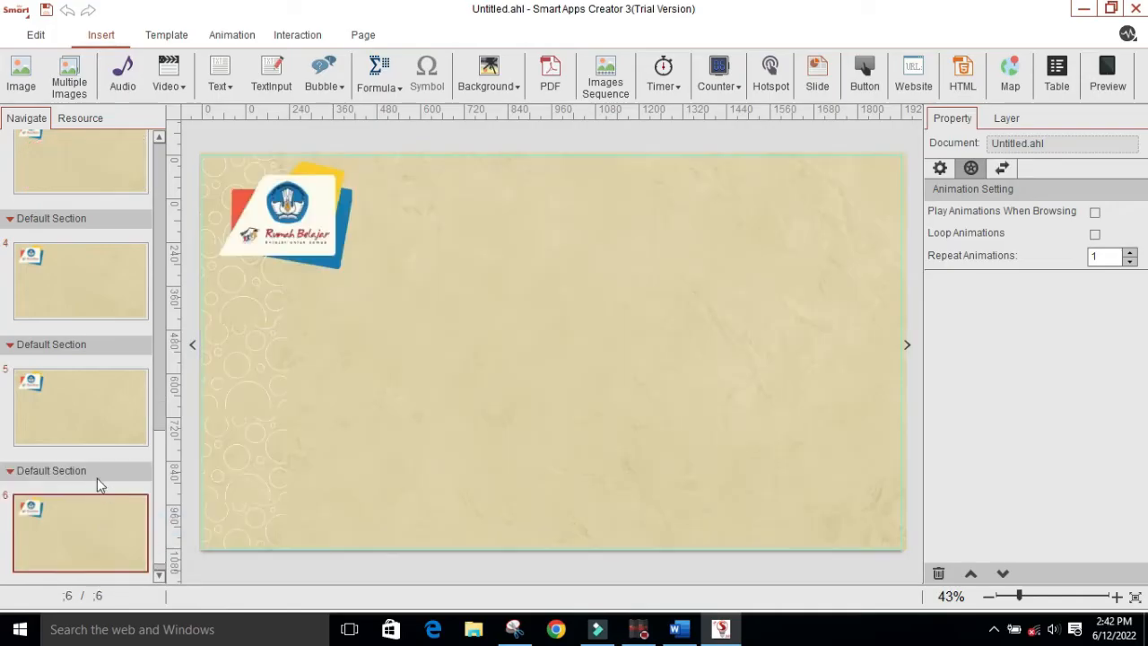
- Insert the image Perempuan from the MENU folder in Media Pendukung SAC3 onto page 3
left_click(162, 523)
scroll(117, 493, "up", 3)
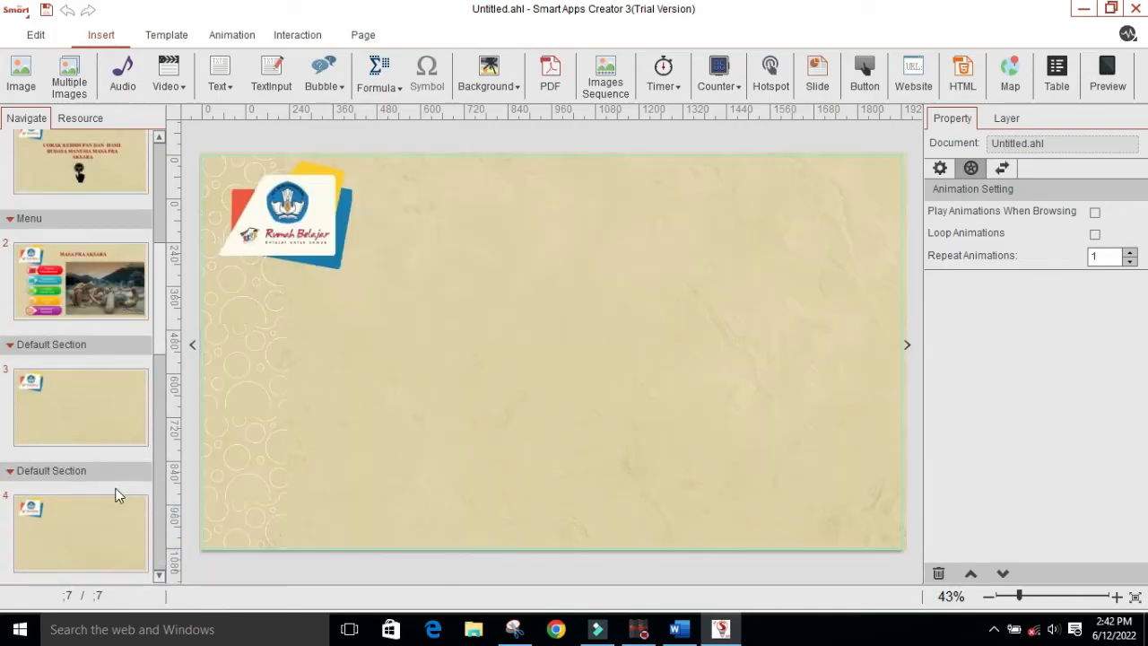
left_click(104, 307)
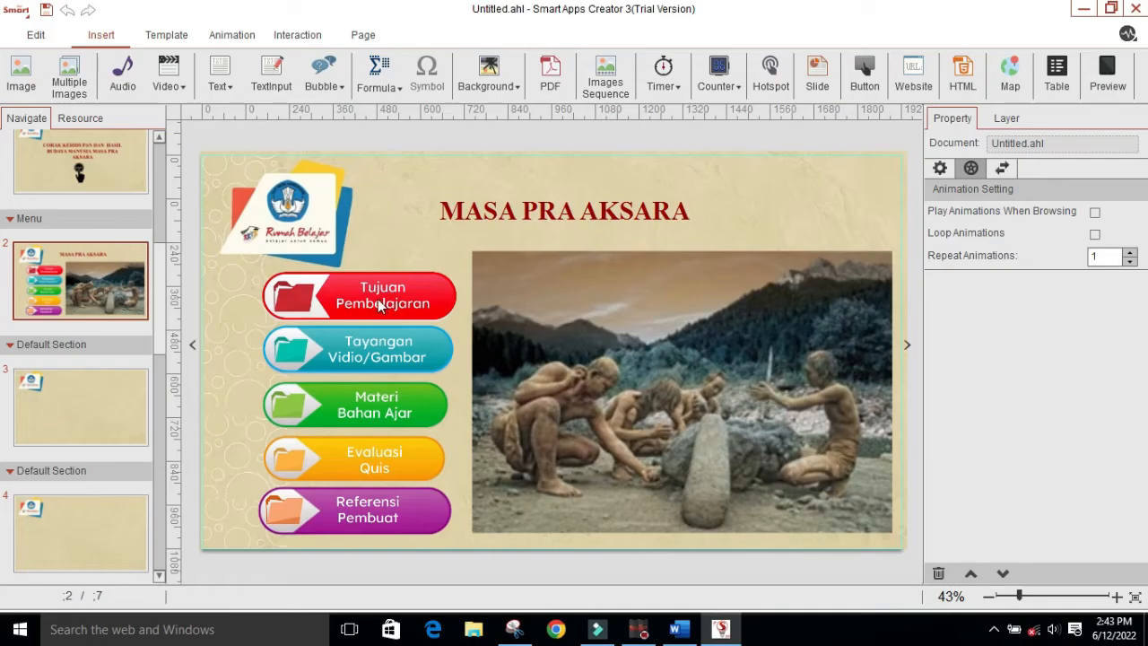
left_click(81, 400)
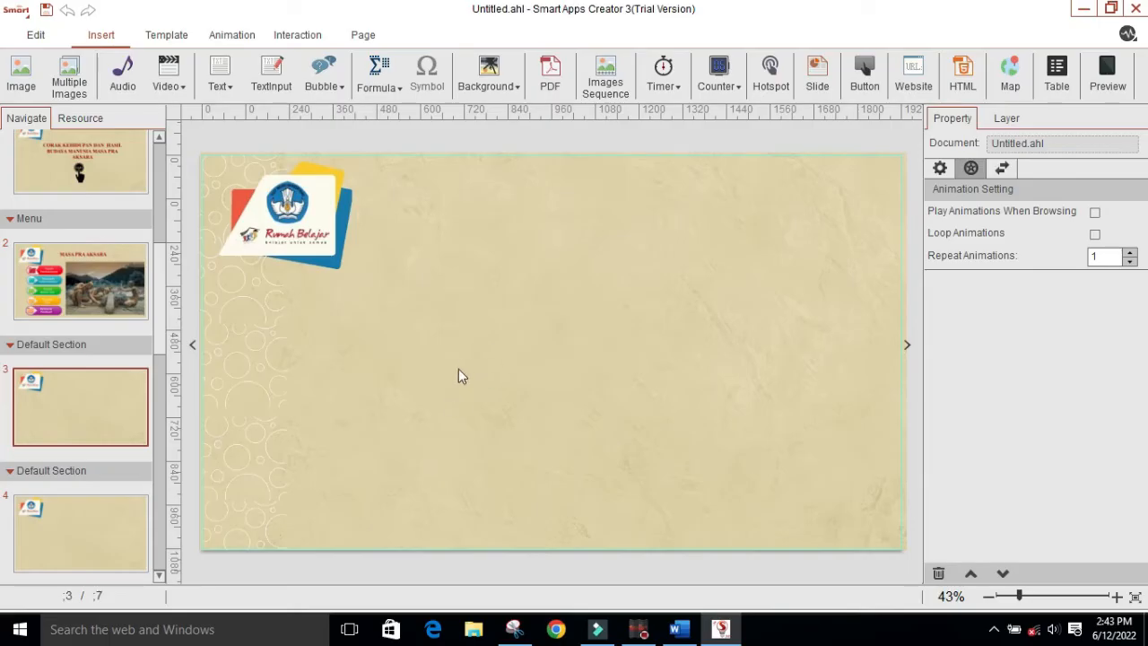
left_click(20, 74)
scroll(340, 215, "down", 5)
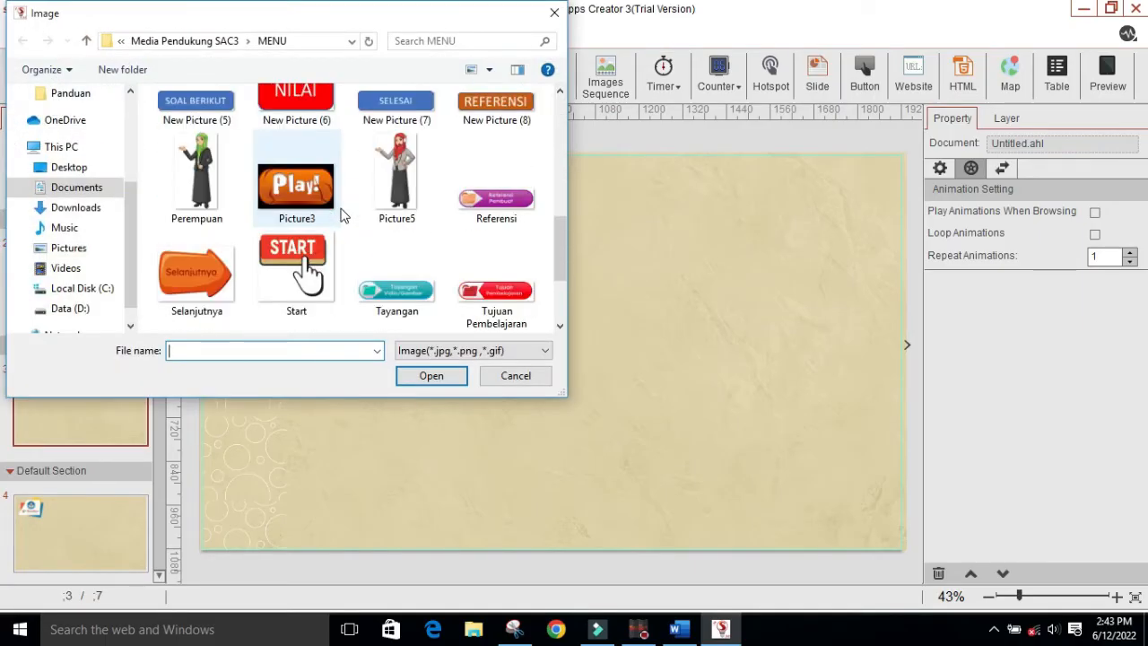
left_click(193, 177)
left_click(417, 376)
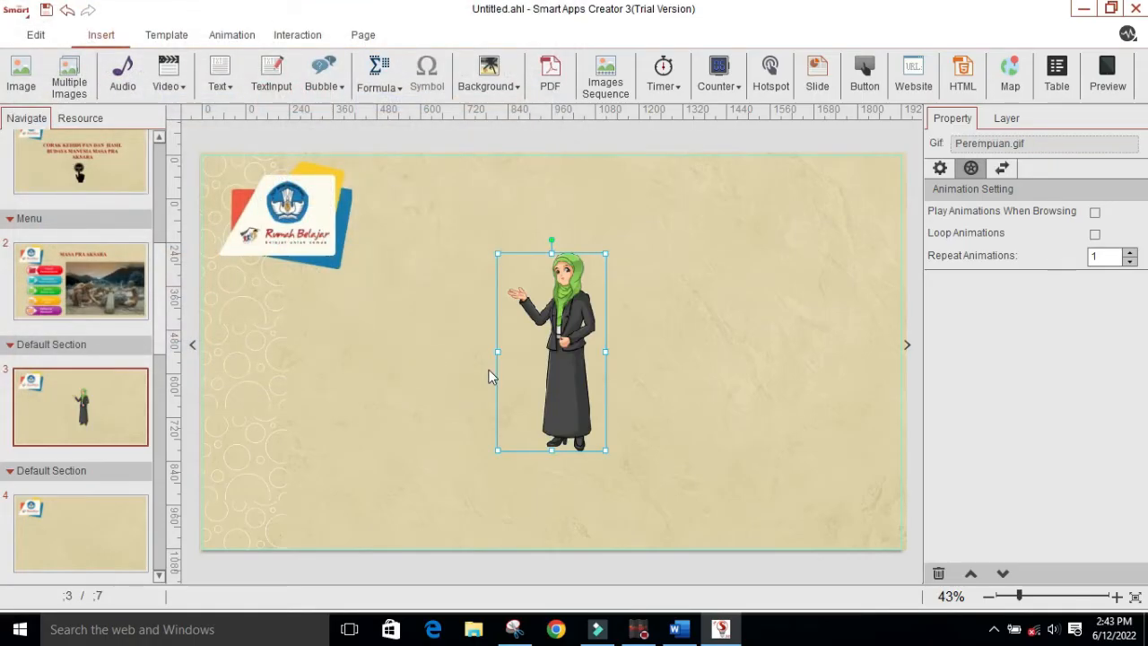
- Move the woman figure to the right side of page 3 and enlarge it to most of the page height
left_click(572, 330)
left_click_drag(568, 334, 781, 271)
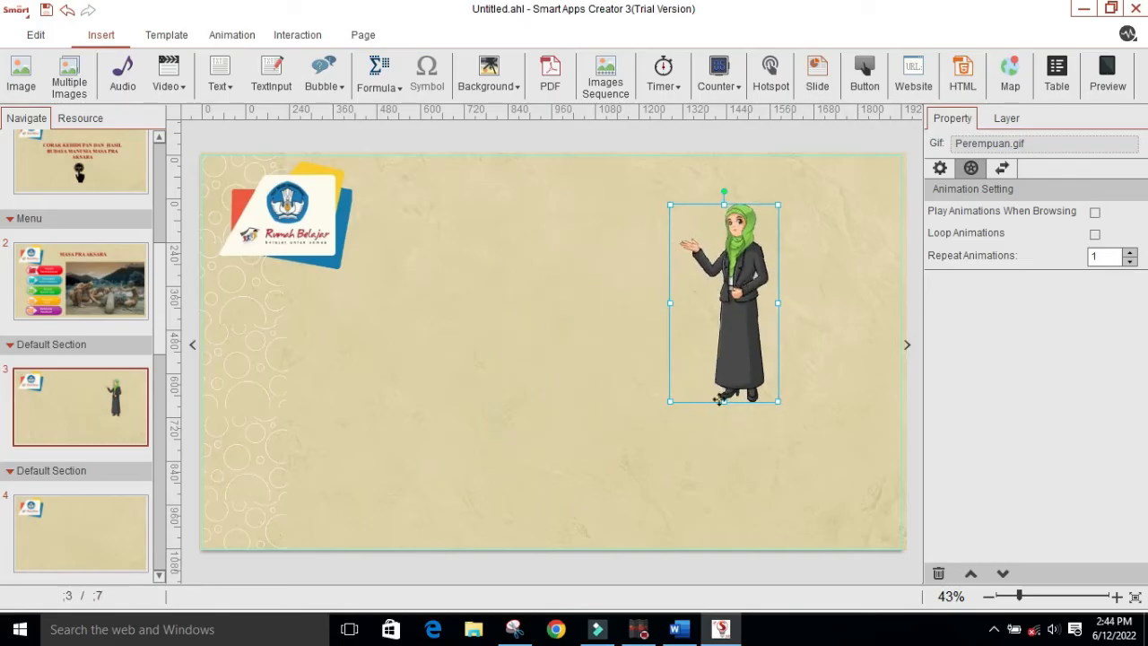
left_click_drag(672, 404, 602, 523)
left_click(708, 348)
left_click_drag(709, 347, 737, 337)
left_click(565, 350)
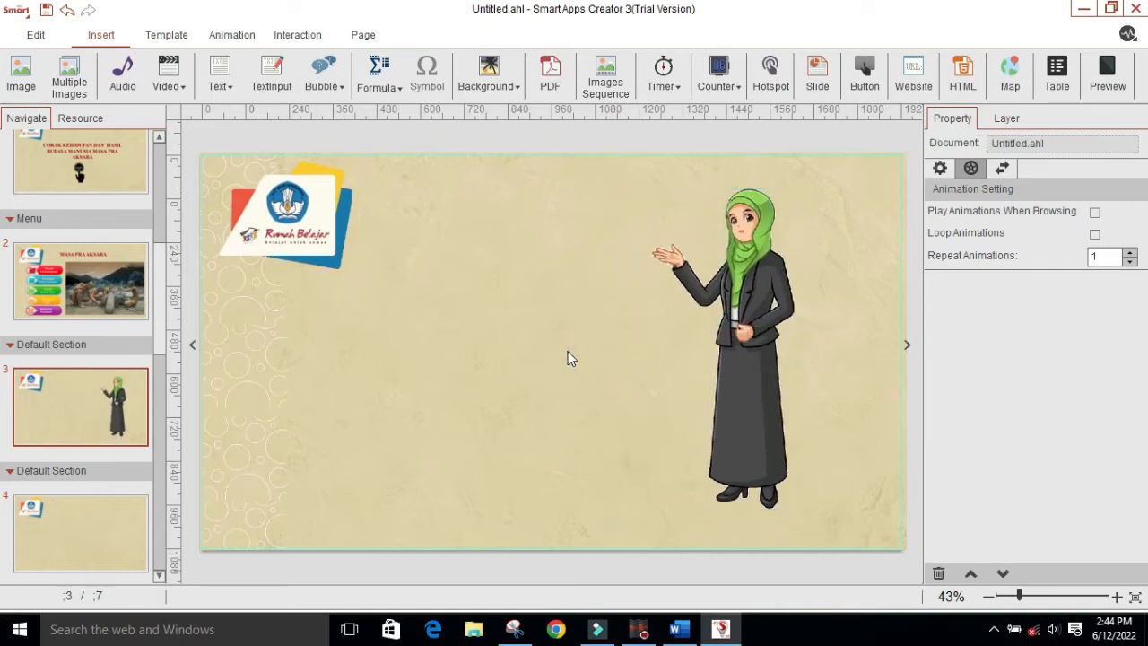
- Insert the image wooden_board_with_grass_vector on page 3 and shift it left, clear of the woman's outstretched hand
left_click(21, 85)
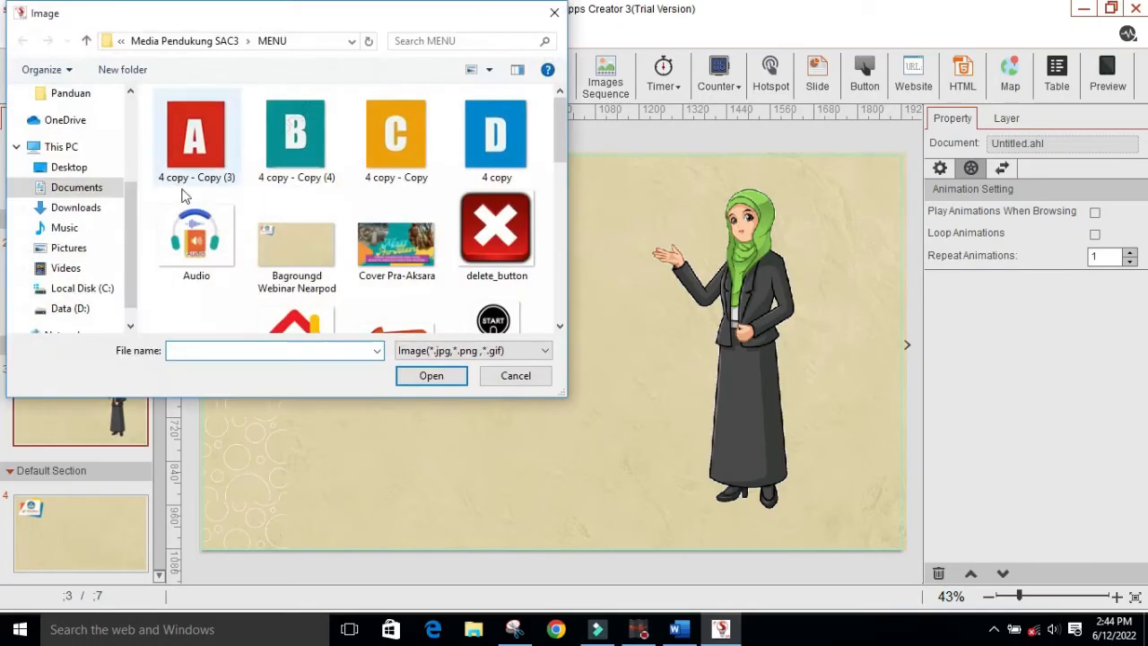
scroll(251, 238, "down", 6)
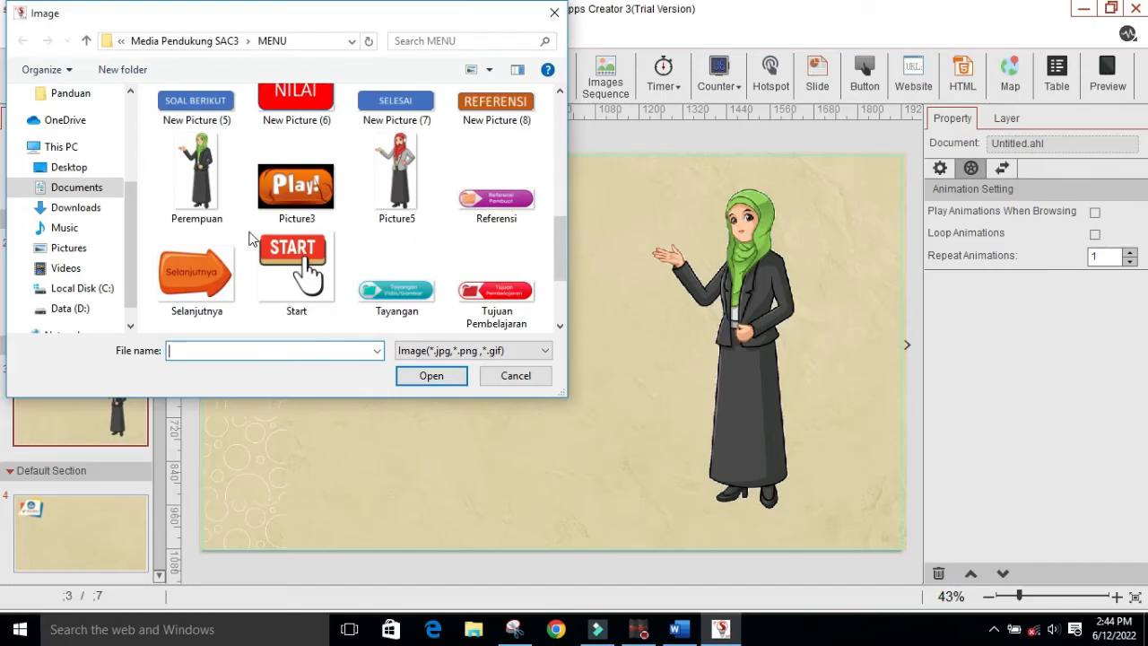
left_click(396, 265)
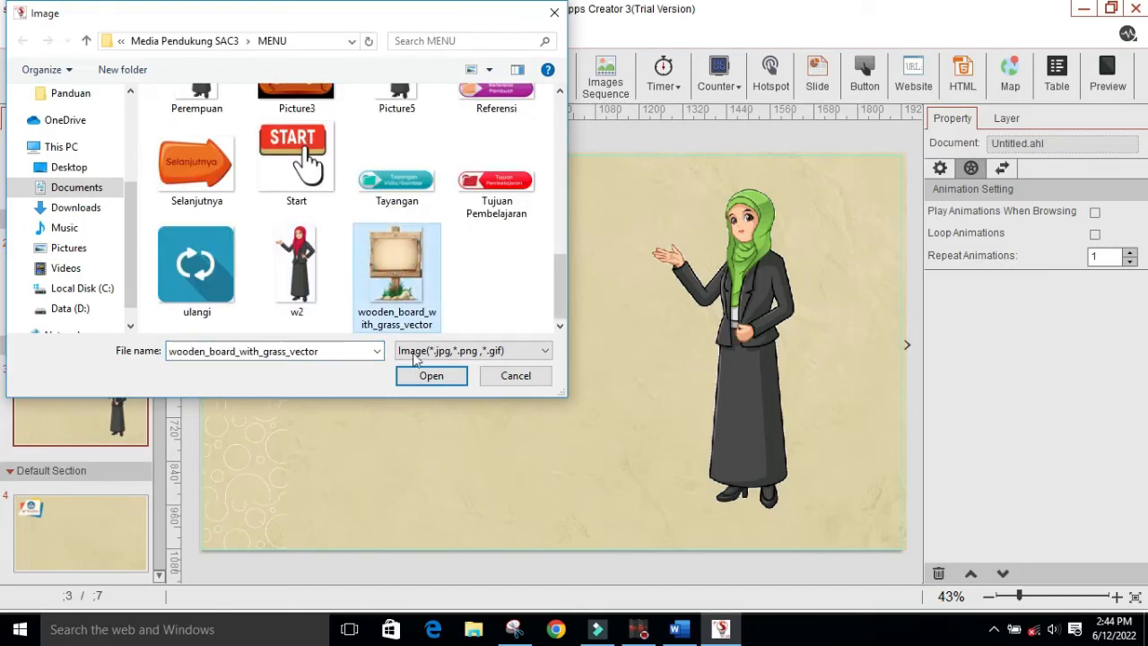
left_click(432, 376)
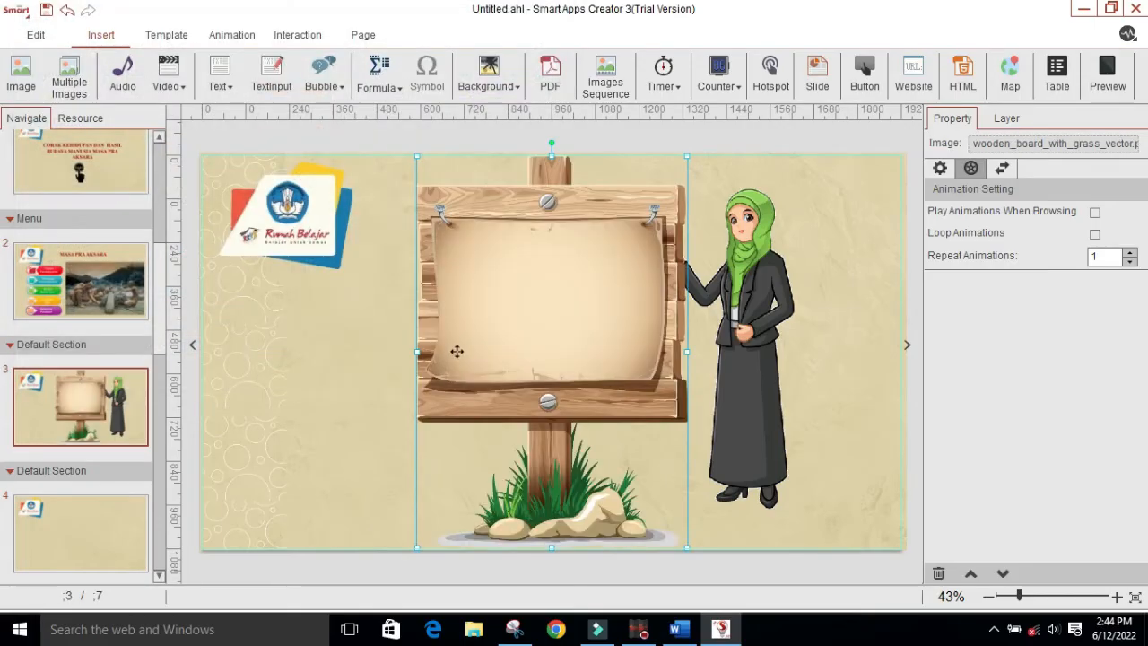
left_click_drag(511, 319, 476, 322)
left_click(825, 360)
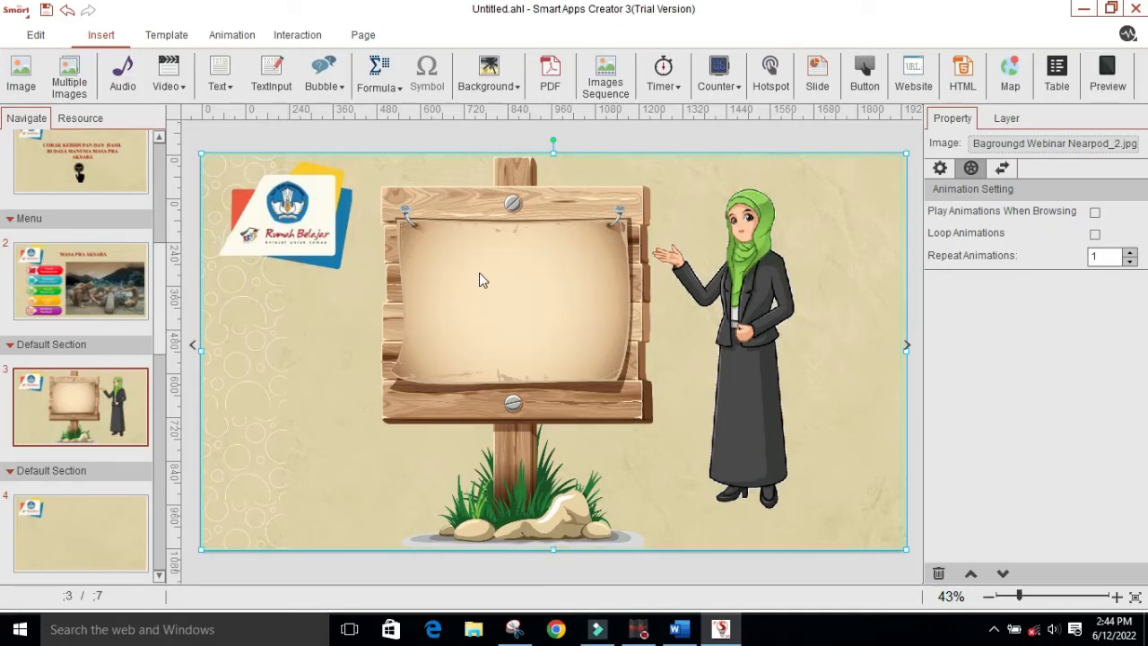
- Add a horizontal text box over the wooden board on page 3 and start editing it
left_click(228, 87)
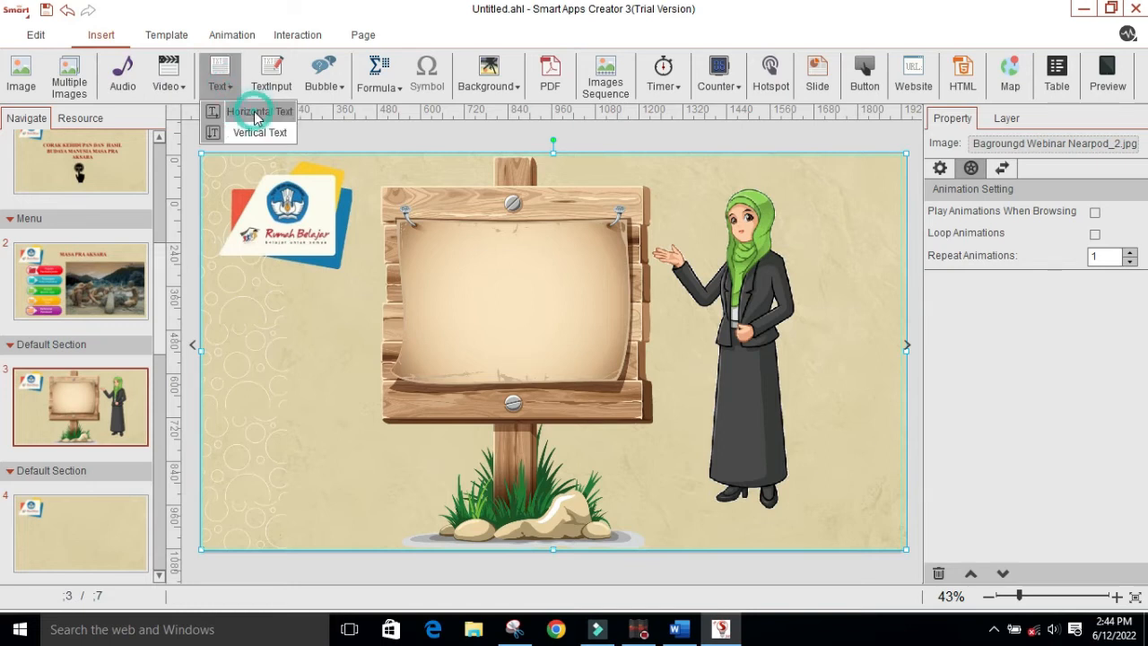
left_click(254, 112)
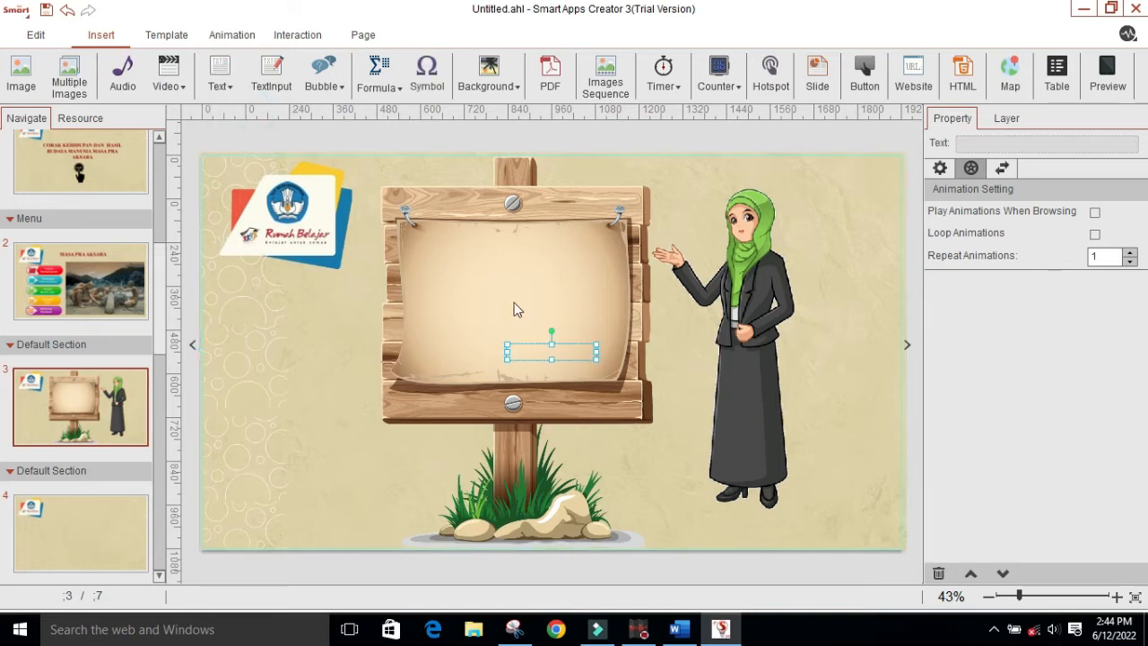
left_click(555, 358)
left_click(531, 354)
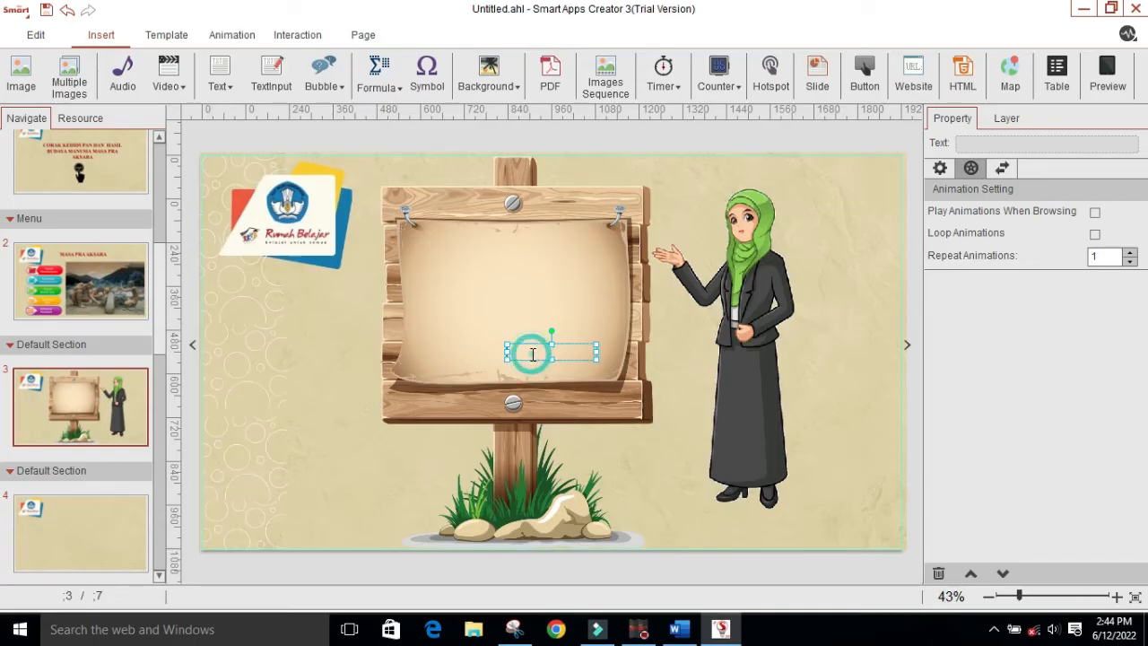
- Switch to Word, copy the Tujuan Pembelajaran passage from New Rich Text Document, and bring it back to the text box in Smart Apps Creator
left_click(679, 628)
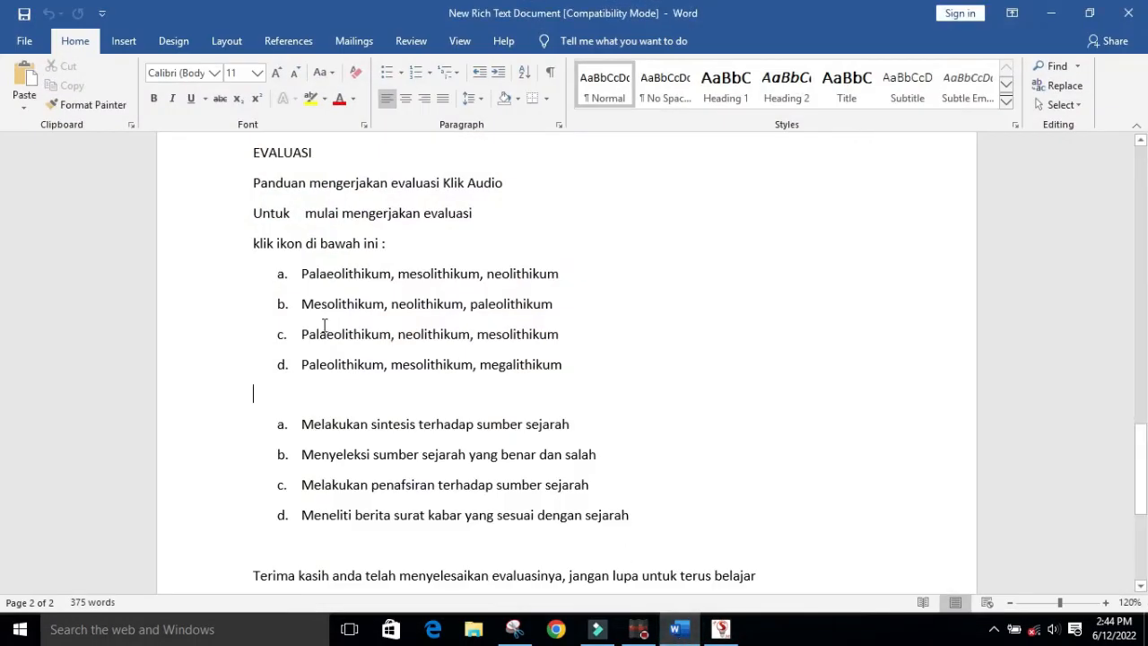
scroll(323, 325, "up", 8)
scroll(323, 325, "up", 10)
scroll(323, 325, "up", 5)
left_click_drag(252, 233, 192, 351)
key("alt+Tab")
- Reposition and resize the learning-objectives text box to fit the paper area of the wooden board
left_click_drag(394, 344, 394, 281)
left_click_drag(191, 320, 409, 321)
left_click_drag(595, 320, 619, 319)
left_click_drag(514, 280, 513, 254)
left_click_drag(514, 359, 514, 385)
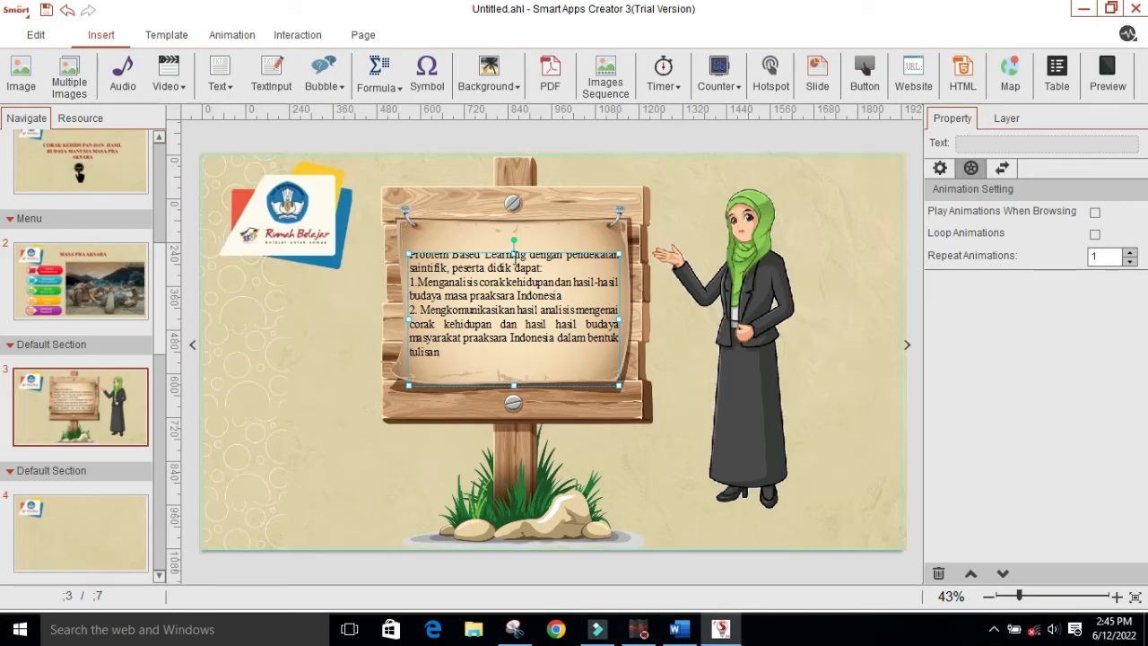
- Centre the heading "Tujuan Pembelajaran" on the board and set its font size to 44
double_click(514, 256)
left_click(529, 296)
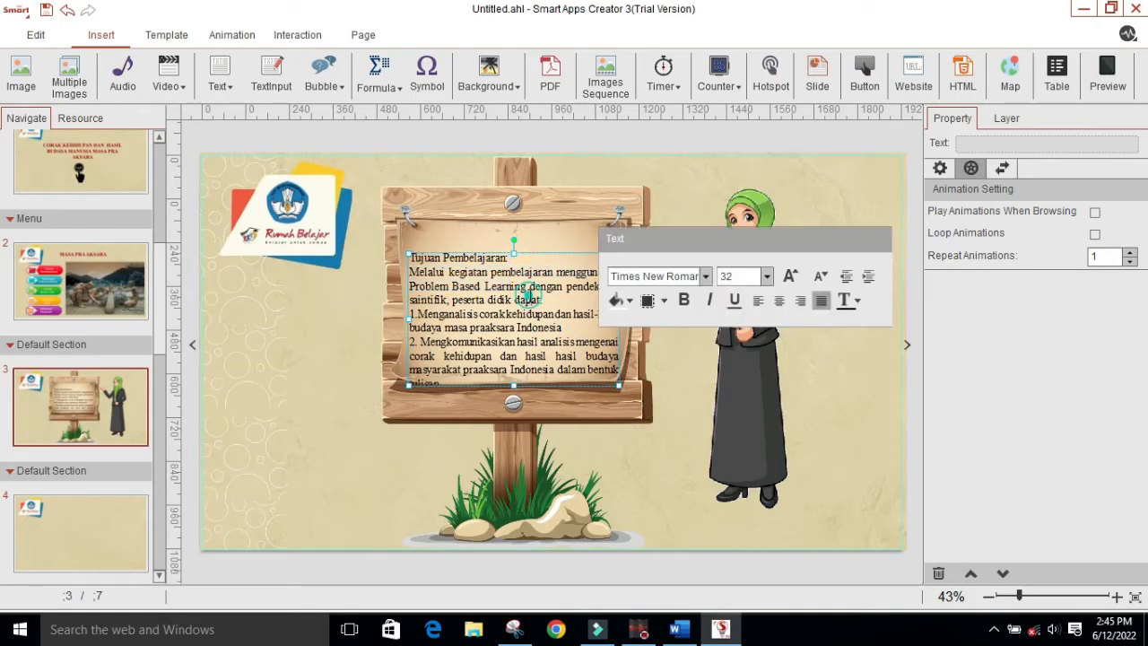
left_click_drag(507, 259, 406, 255)
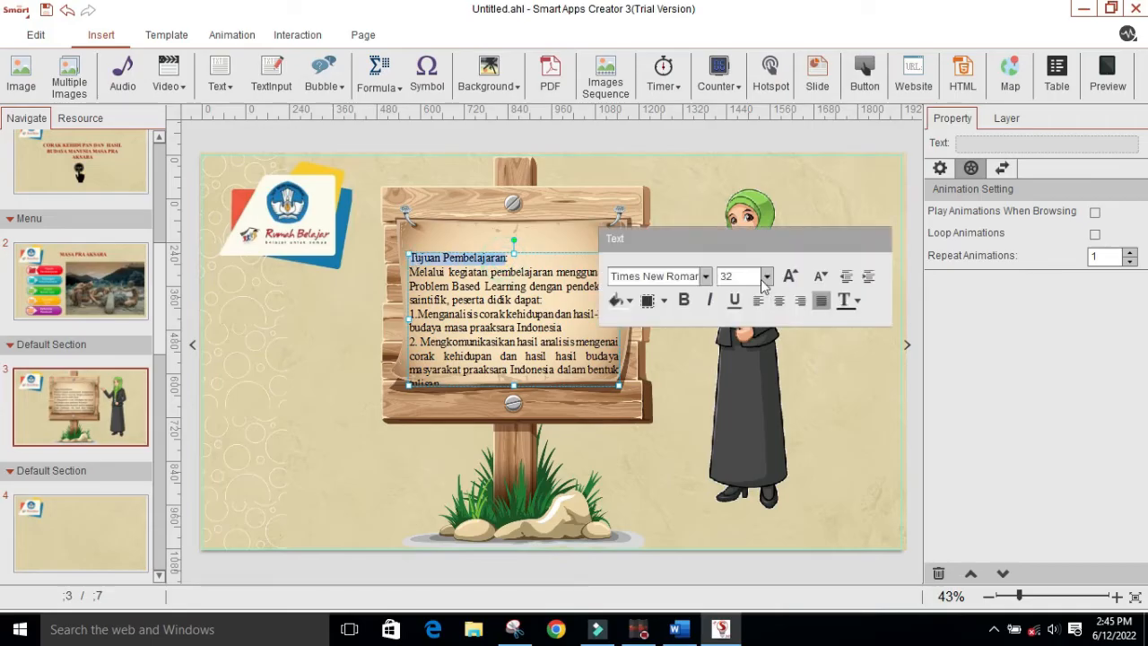
left_click(779, 301)
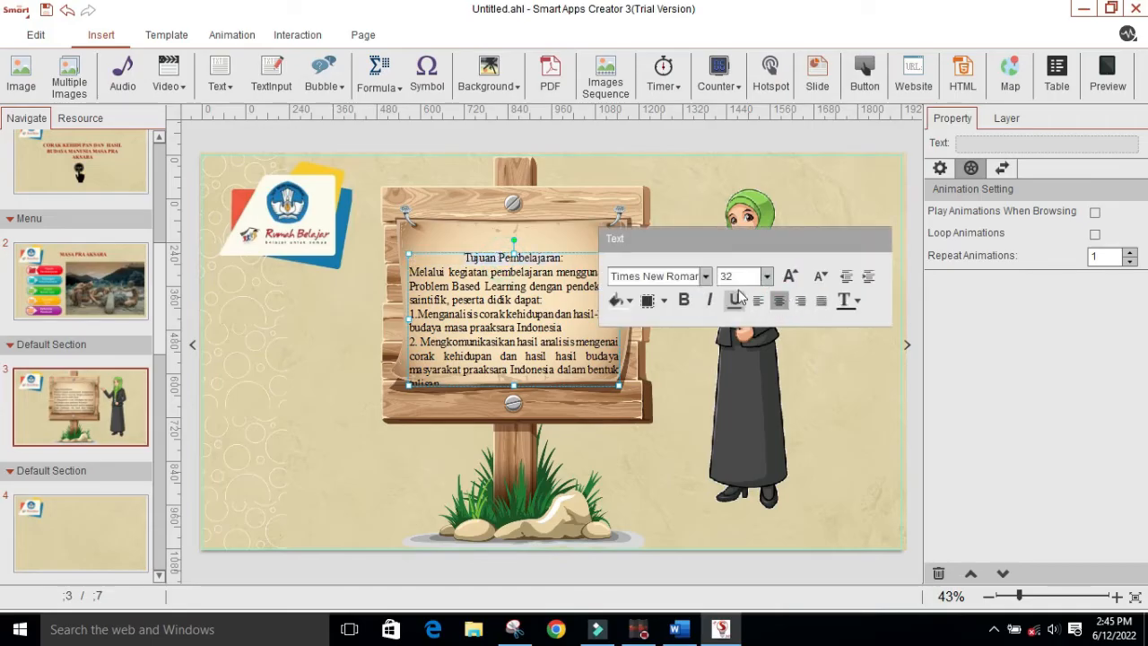
left_click(768, 276)
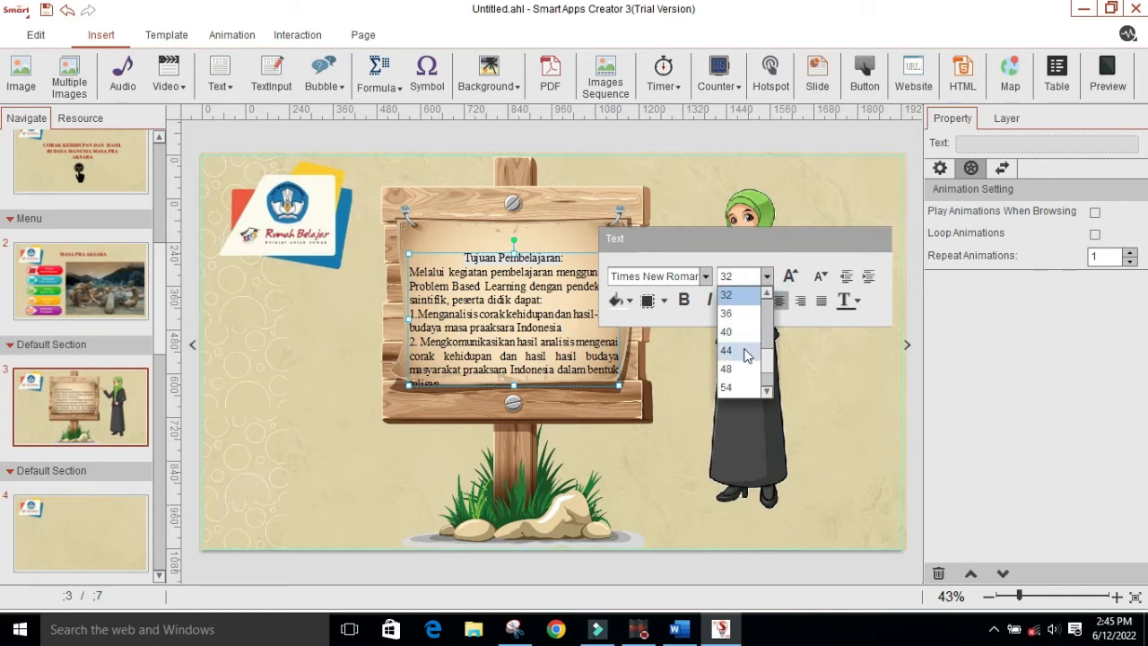
left_click(744, 354)
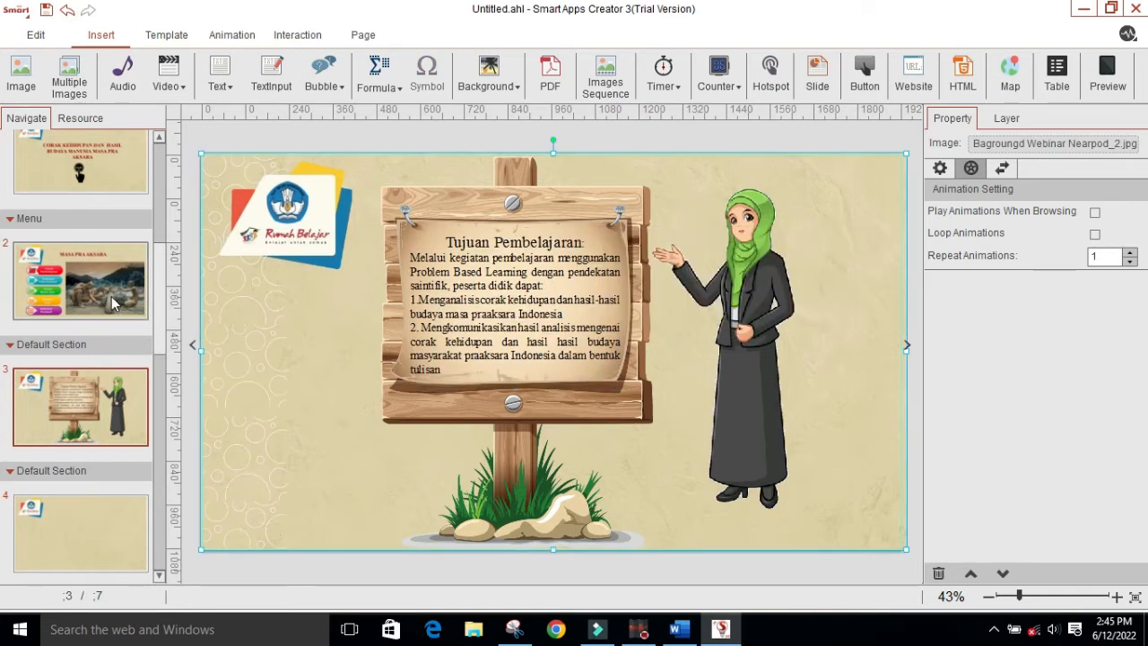
- Rename the section containing page 3 as "Tujuan Pembelajaran"
left_click(69, 310)
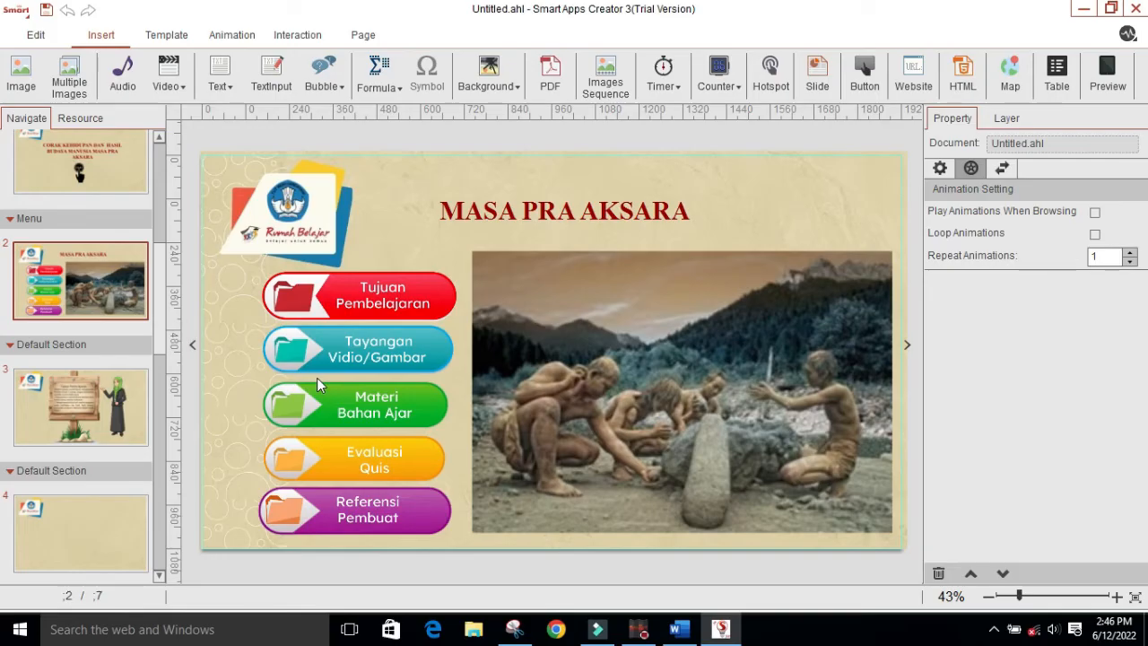
left_click(93, 549)
left_click(25, 412)
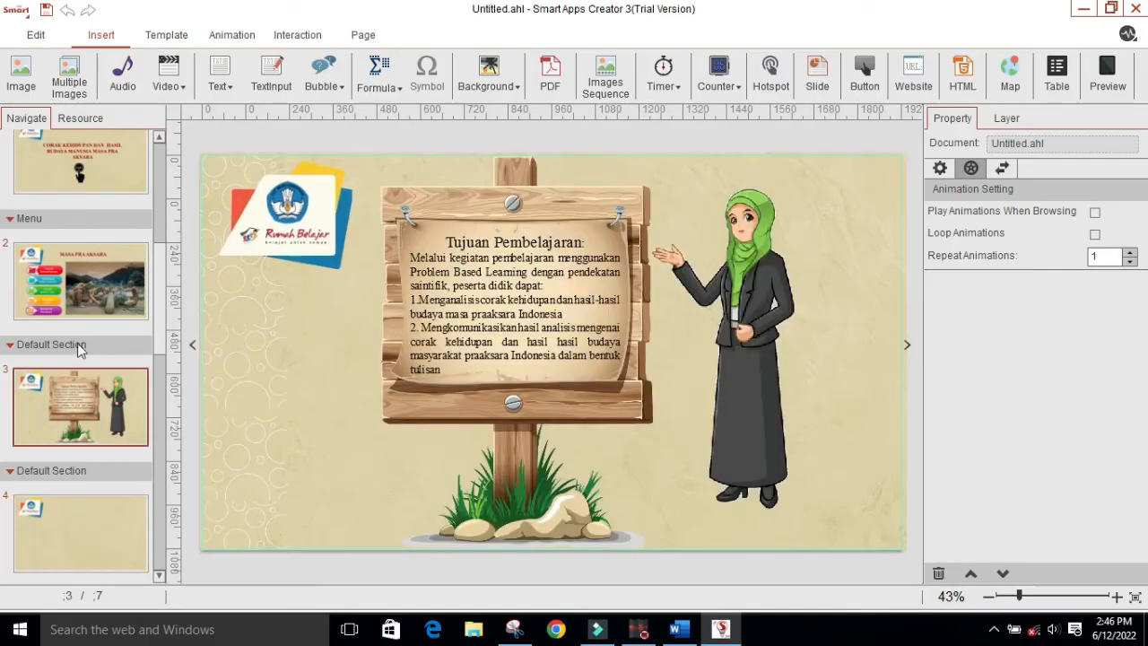
right_click(69, 346)
left_click(132, 358)
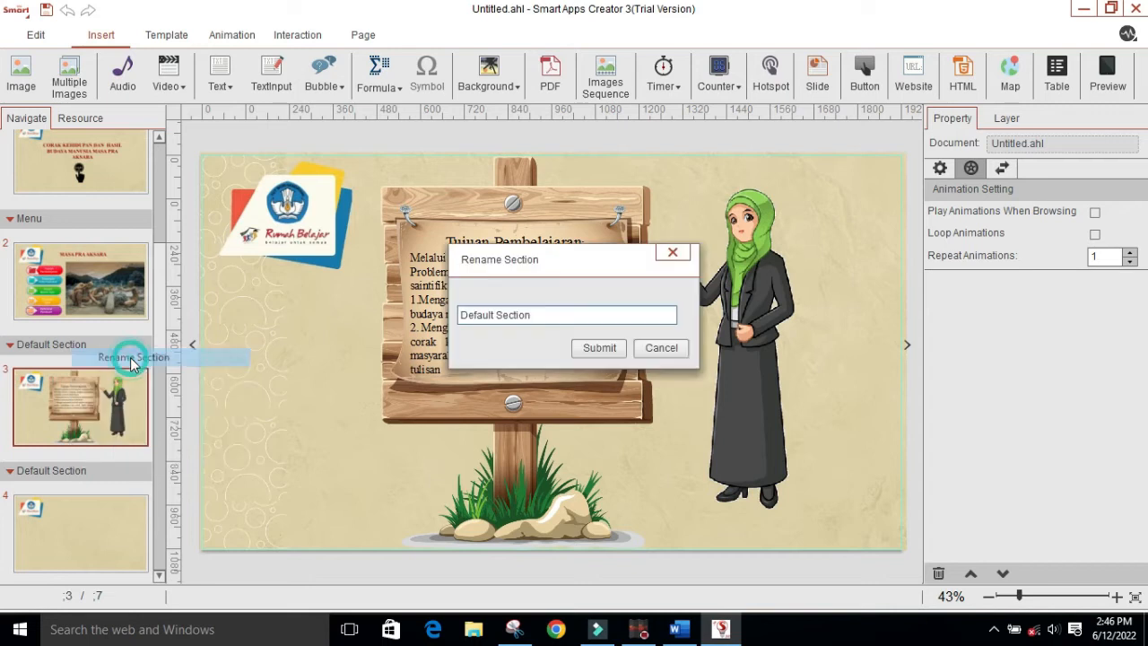
left_click_drag(534, 313, 422, 328)
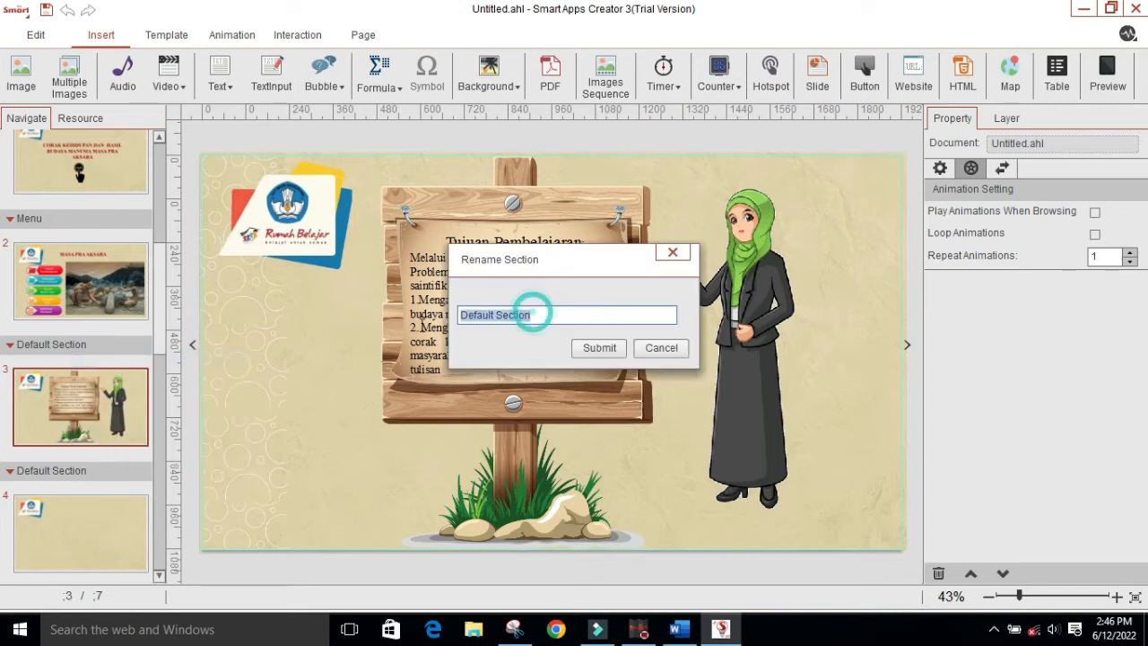
type("Tujuan Pembelajaran")
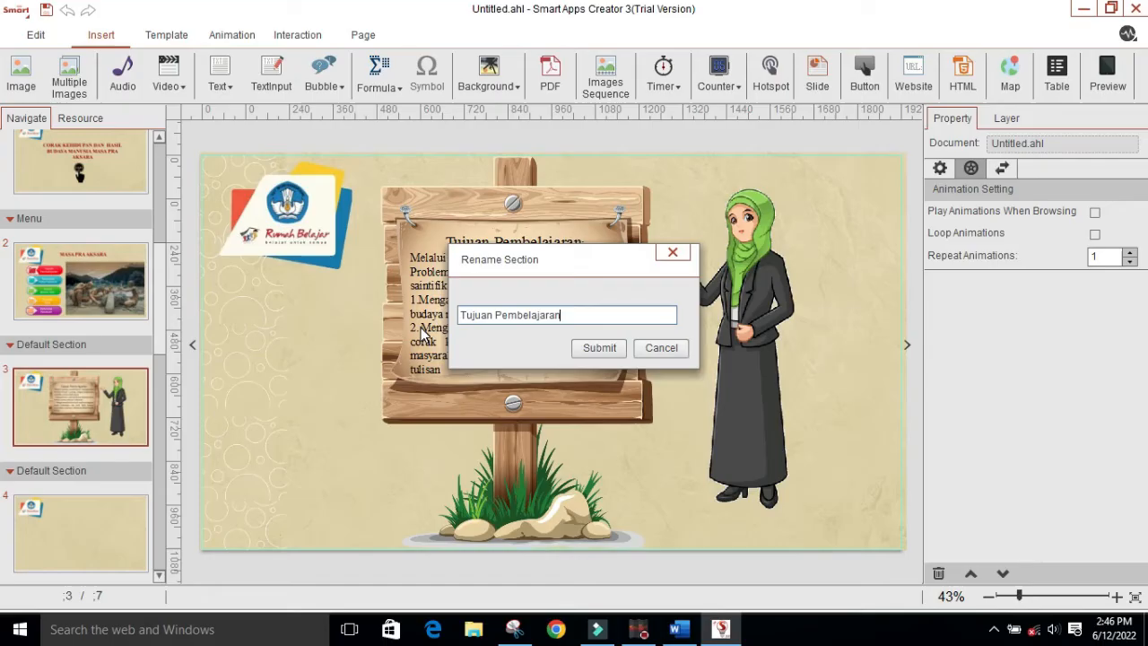
left_click(603, 348)
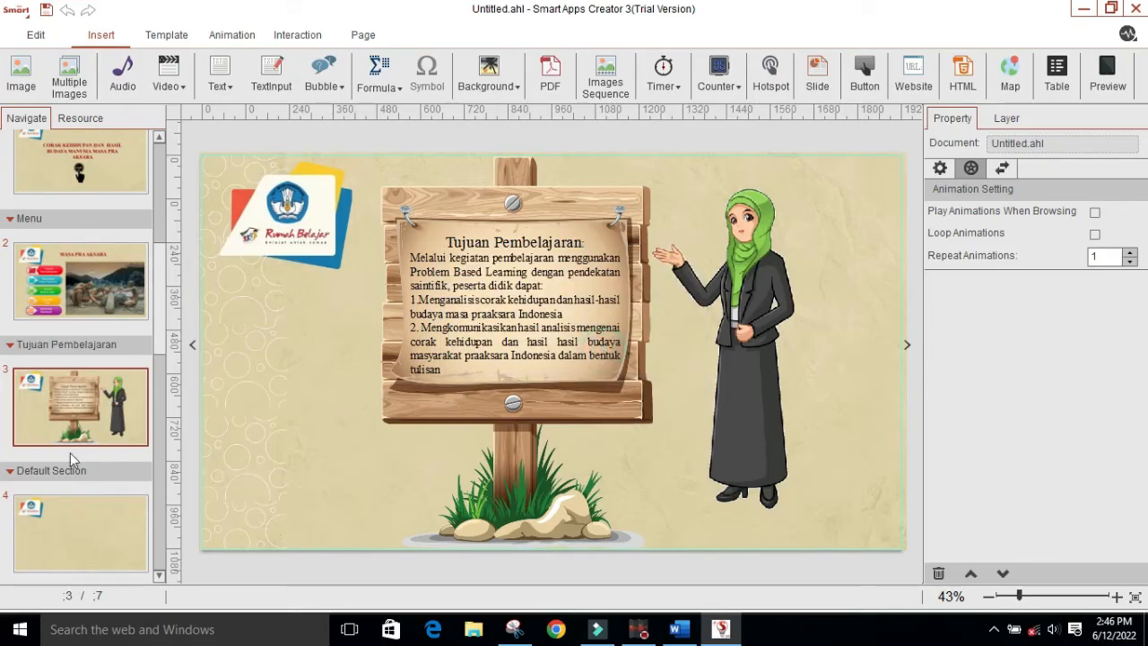
- Add a horizontal text box on page 4 reading "COBA KALIAN SIMAK GAMBAR ATAU VIDIO DI BAWAH INI"
left_click(91, 537)
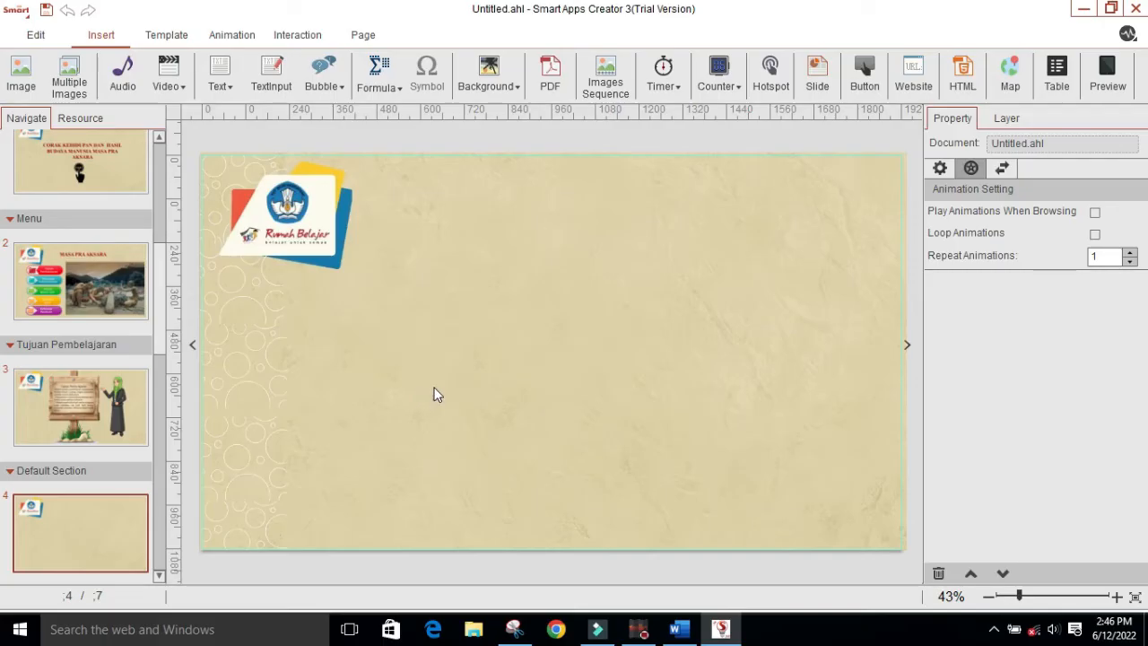
left_click(220, 77)
left_click(250, 112)
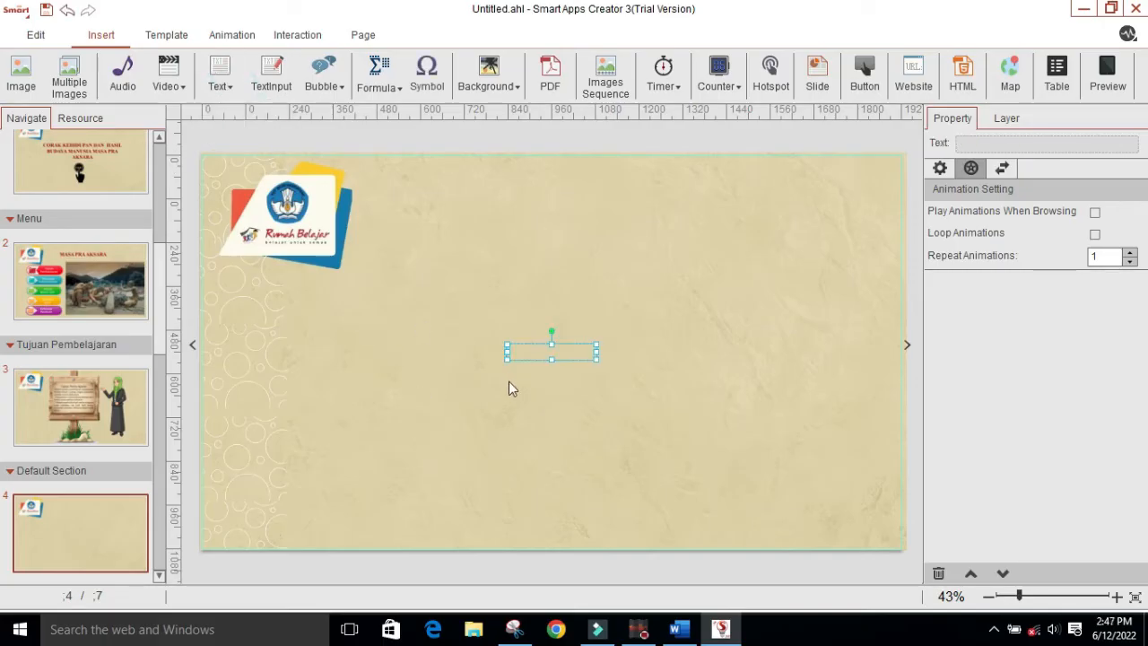
left_click(550, 350)
type("COBA KALIAN SIMAK GAMBAR ATAU VIDIO DI BAWAH INI")
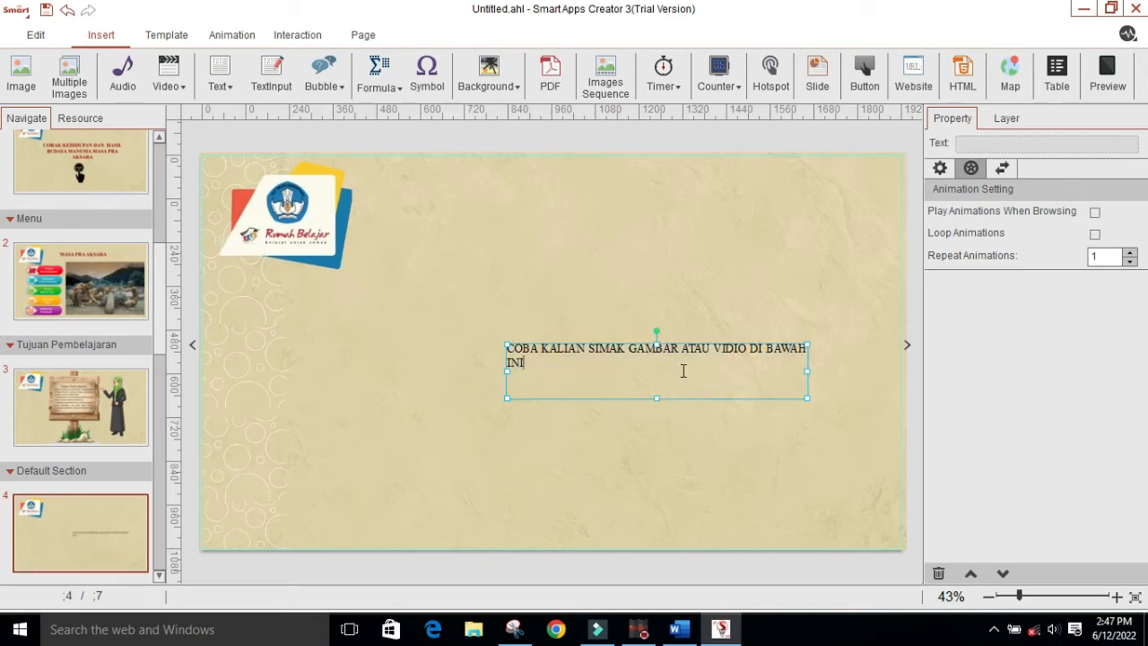
- Move the page 4 title to the top of the page and format it centred, bold, dark red and size 54
left_click_drag(682, 370, 591, 218)
key("ctrl+a")
left_click(778, 300)
left_click(858, 301)
left_click(852, 419)
left_click(684, 300)
left_click(743, 389)
left_click_drag(603, 244, 587, 248)
left_click(626, 308)
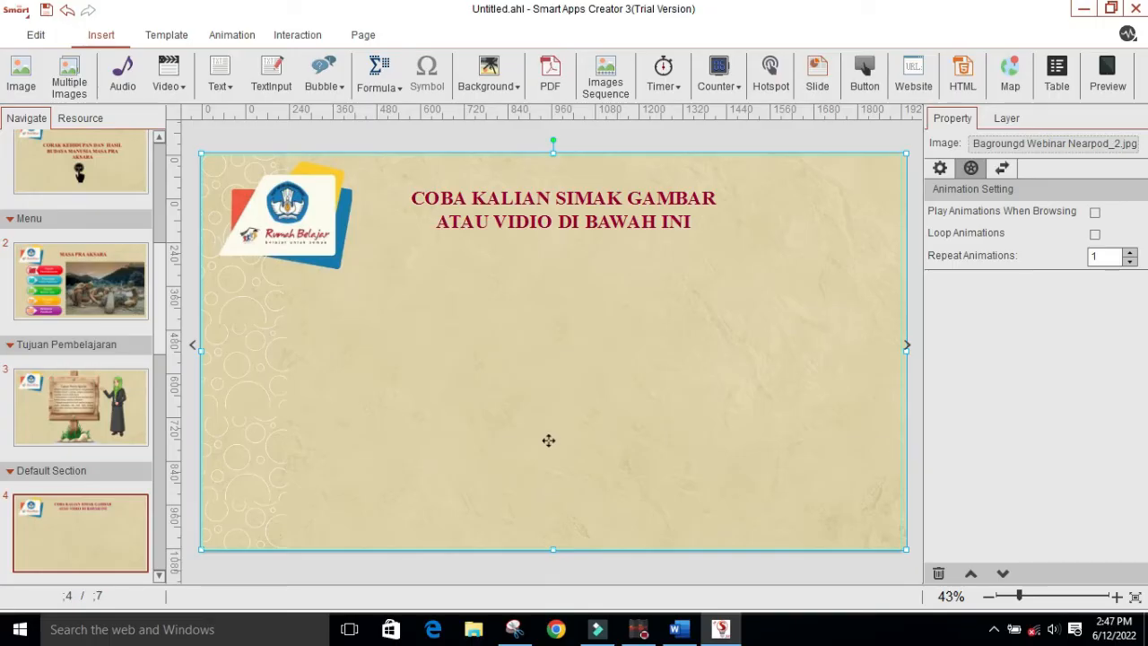
- Insert the images a, b, c, d and New Picture (1) from the Media Pendukung SAC3 folder onto page 4
left_click(27, 87)
scroll(302, 226, "down", 2)
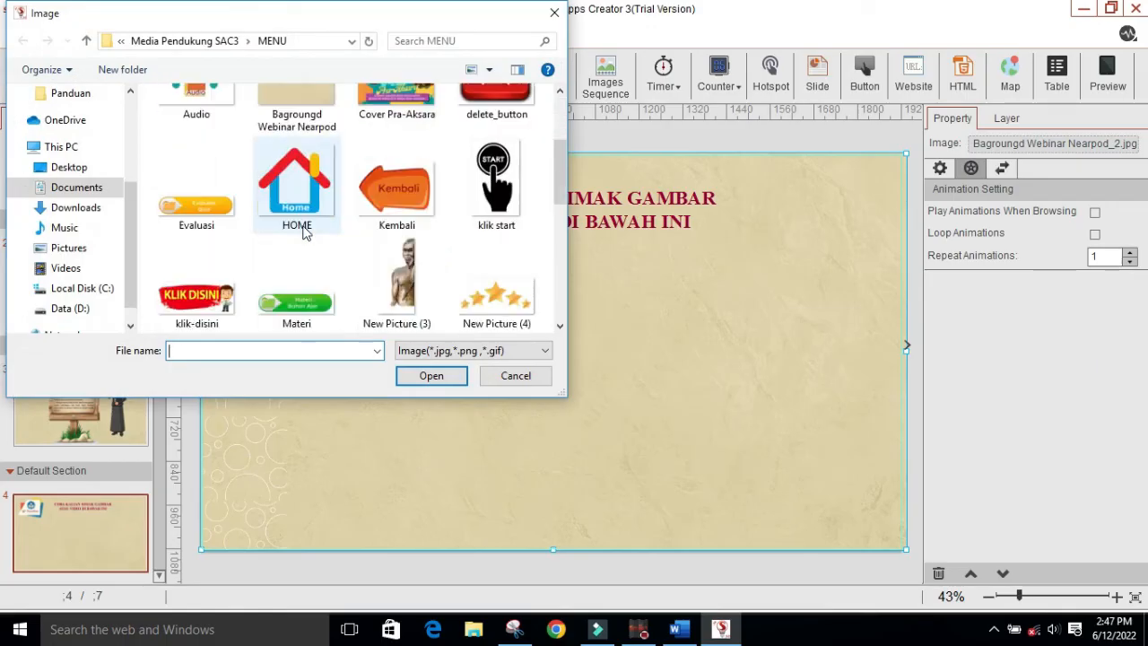
scroll(303, 232, "down", 5)
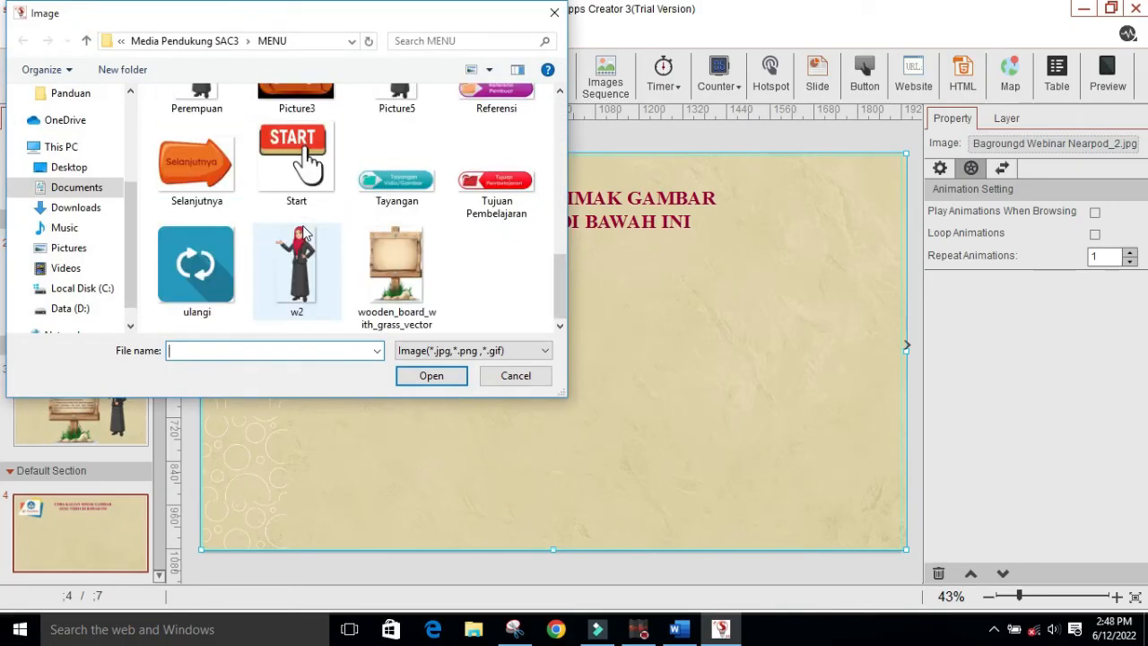
scroll(303, 231, "up", 4)
left_click(86, 40)
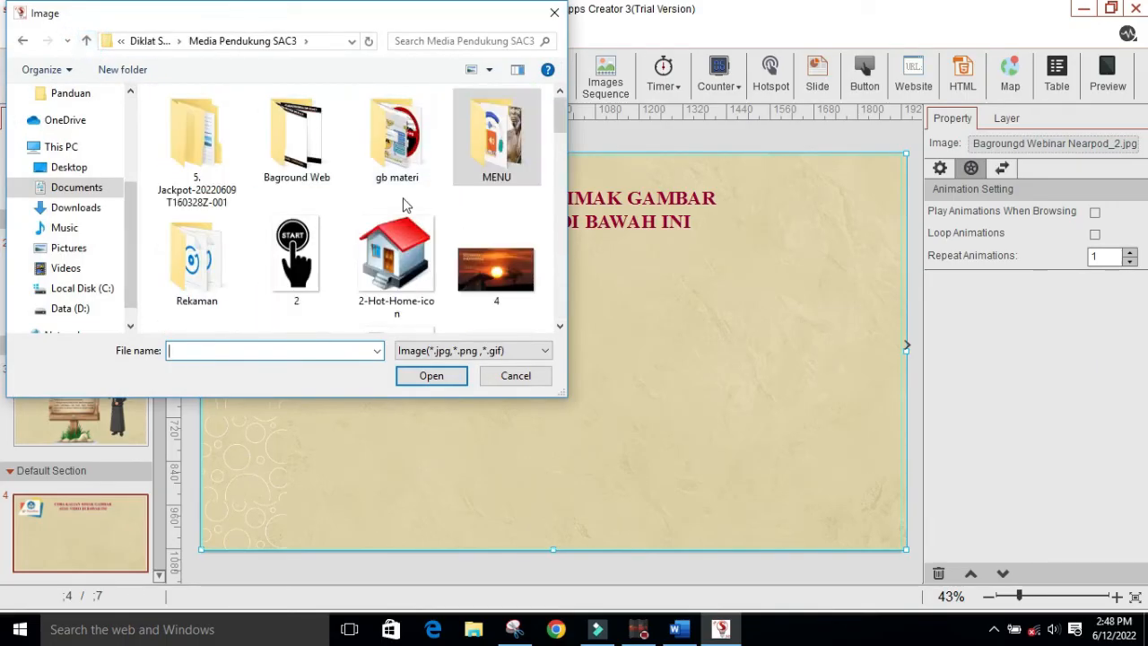
left_click(466, 149)
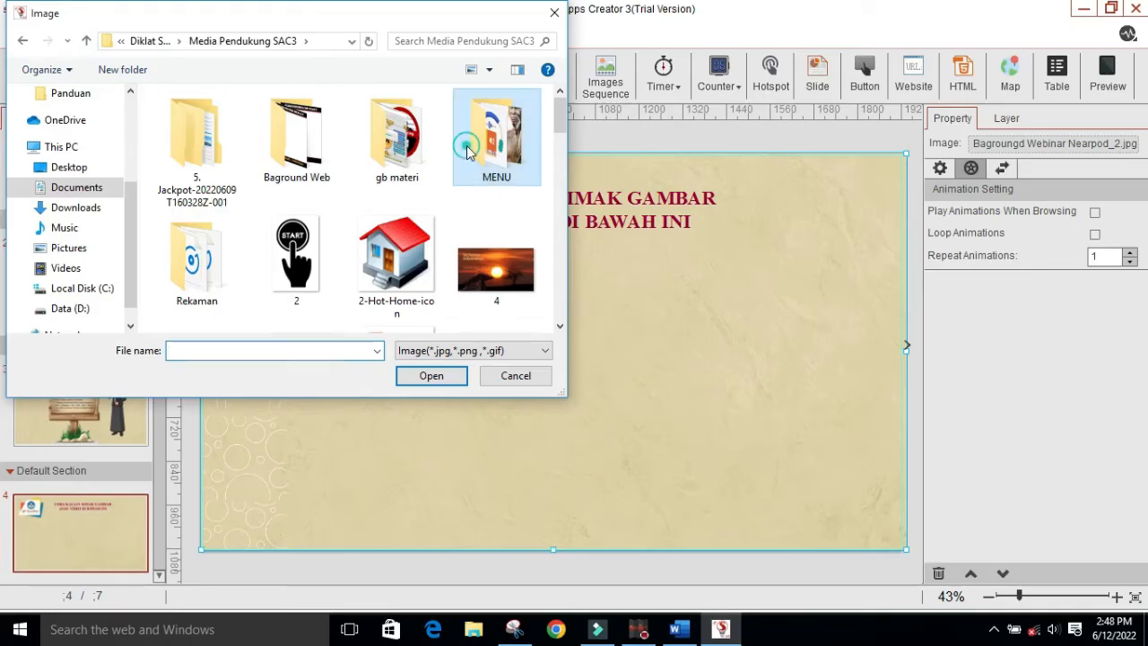
scroll(466, 151, "down", 7)
left_click(301, 191)
left_click(392, 192, "ctrl")
scroll(391, 192, "down", 2)
left_click(203, 197, "ctrl")
scroll(376, 192, "down", 2)
left_click(397, 193, "ctrl")
scroll(390, 199, "up", 1)
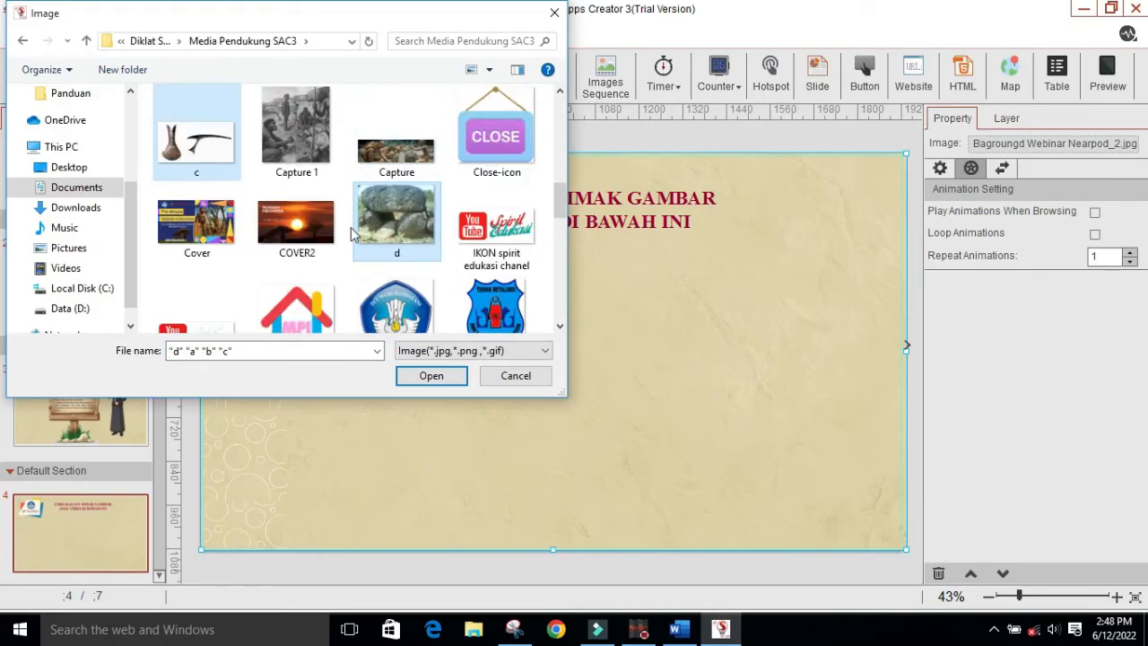
scroll(353, 233, "down", 3)
left_click(431, 376)
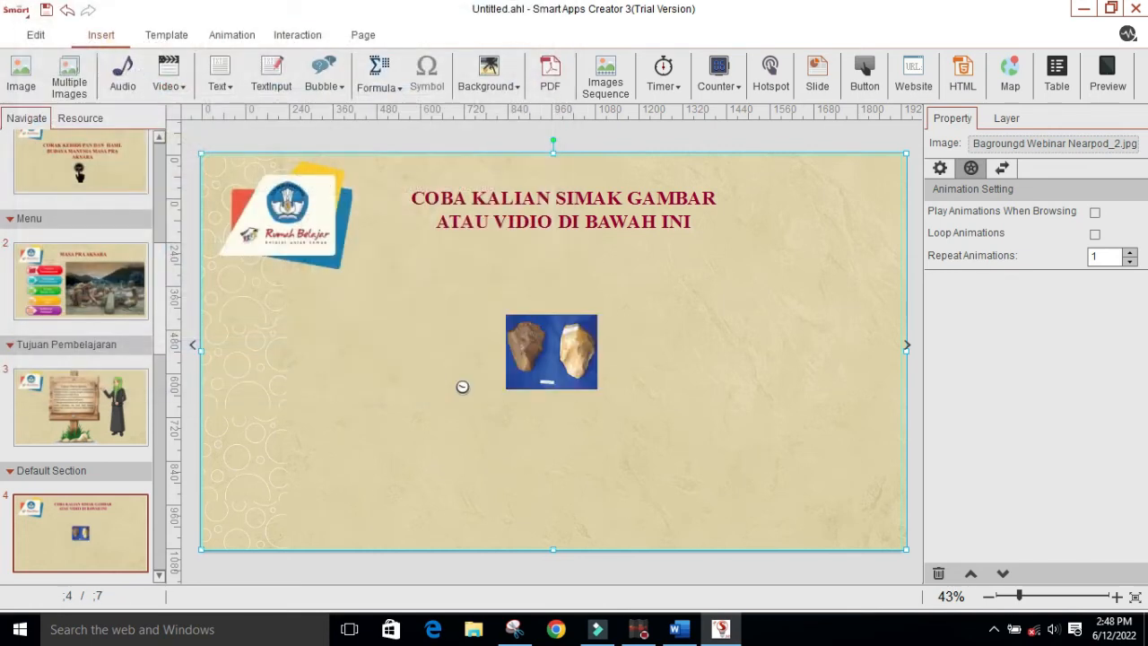
- Spread the stacked images over page 4, placing the prehistoric scene and dolmen along the left side and the other pictures along the right
left_click(570, 446)
left_click(552, 352)
left_click_drag(551, 352, 289, 315)
left_click_drag(343, 351, 402, 391)
left_click_drag(551, 352, 398, 532)
left_click(583, 363)
left_click_drag(632, 395, 672, 456)
left_click(574, 363)
left_click_drag(619, 403, 834, 484)
- Delete the bronze axe image, put the enlarged two-stone picture in its place and shrink the blade picture below to about the same width
left_click(777, 360)
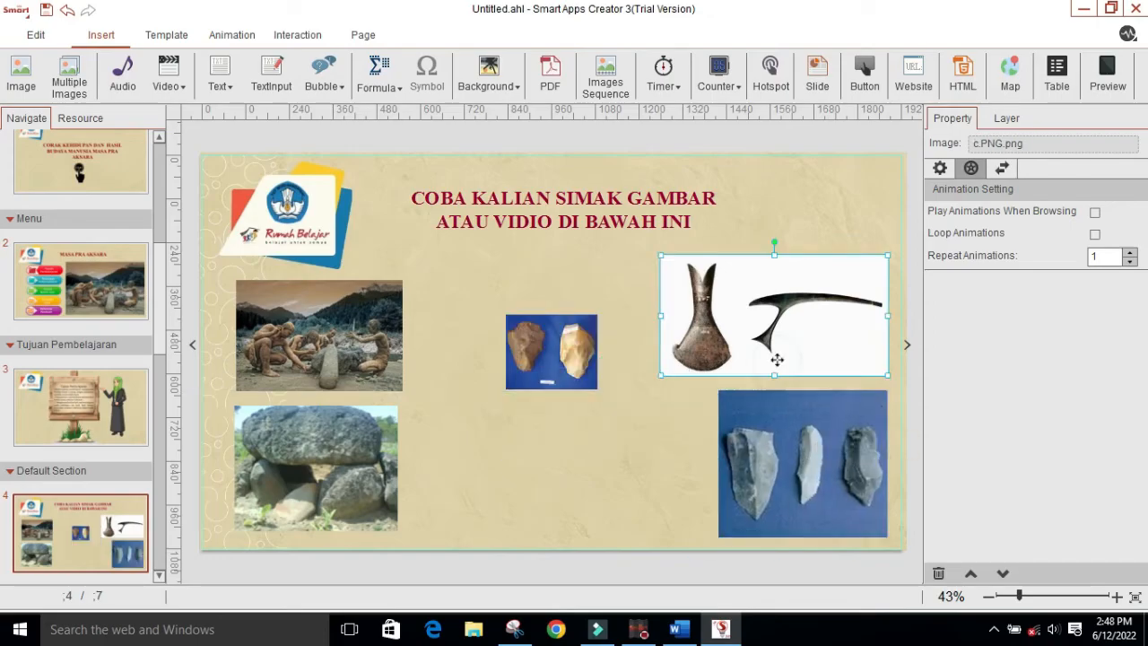
key("Delete")
left_click(552, 353)
left_click_drag(551, 353, 839, 291)
left_click_drag(792, 329, 750, 361)
left_click(789, 457)
left_click_drag(718, 537, 752, 507)
- Shrink the prehistoric scene and dolmen images together and align them in a column on the left side of page 4
left_click(309, 349)
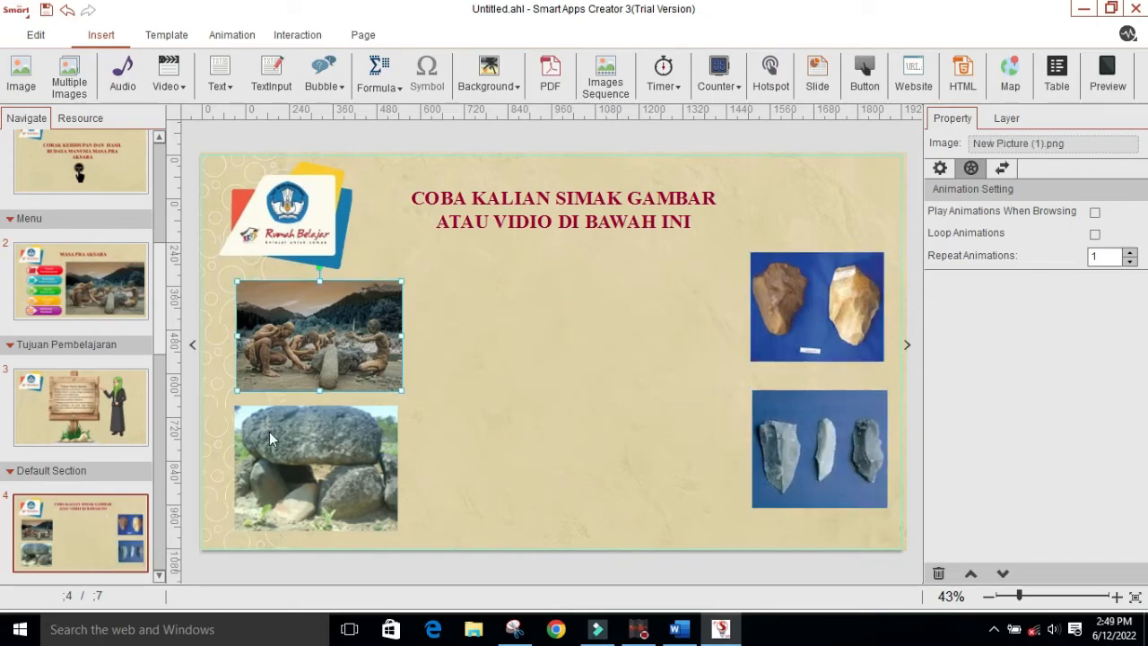
left_click(269, 435, "ctrl")
left_click_drag(398, 530, 370, 510)
left_click(433, 449)
left_click_drag(316, 337, 312, 338)
left_click(329, 452)
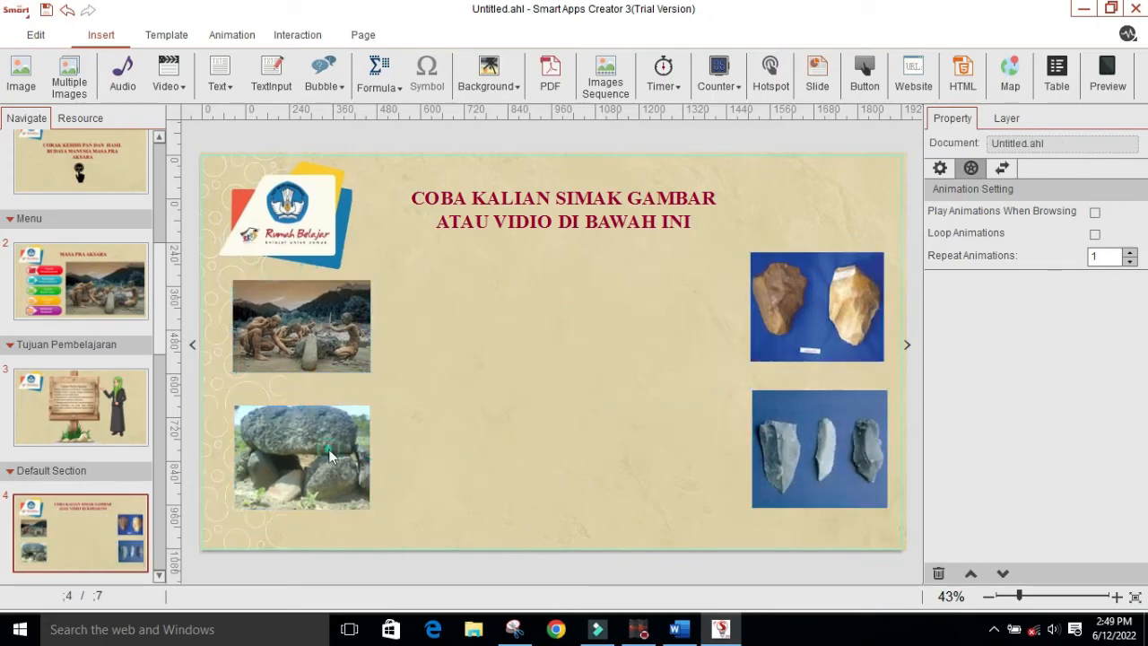
left_click_drag(326, 465, 318, 489)
left_click_drag(312, 344, 309, 362)
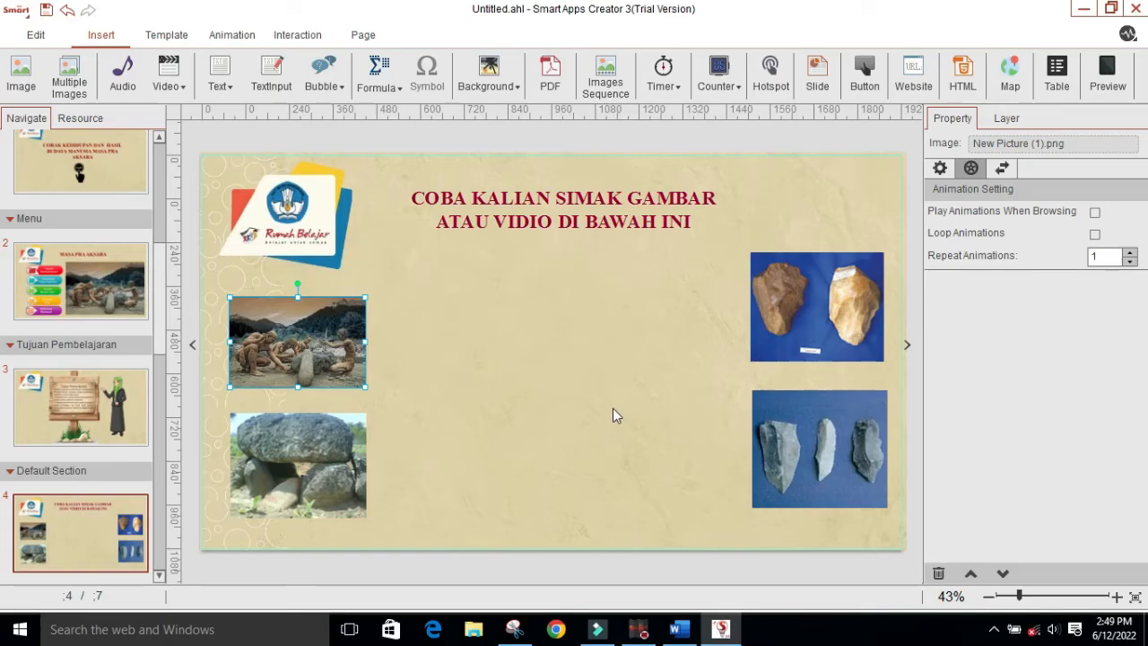
- Shift the two stone tool images on the right side of page 4 slightly downward to line up with the left column
left_click(810, 465)
left_click_drag(811, 465, 813, 473)
left_click_drag(820, 329, 819, 354)
left_click(627, 342)
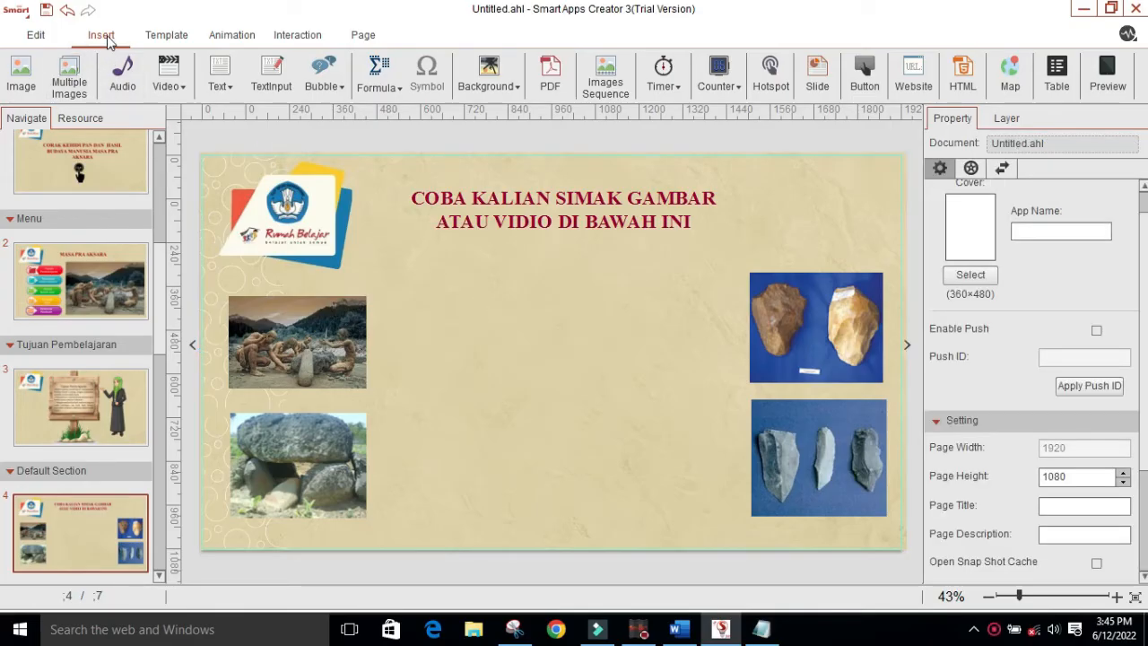
- Insert the video file "Vidio Offline" from the MENU folder onto page 4
left_click(179, 86)
left_click(207, 114)
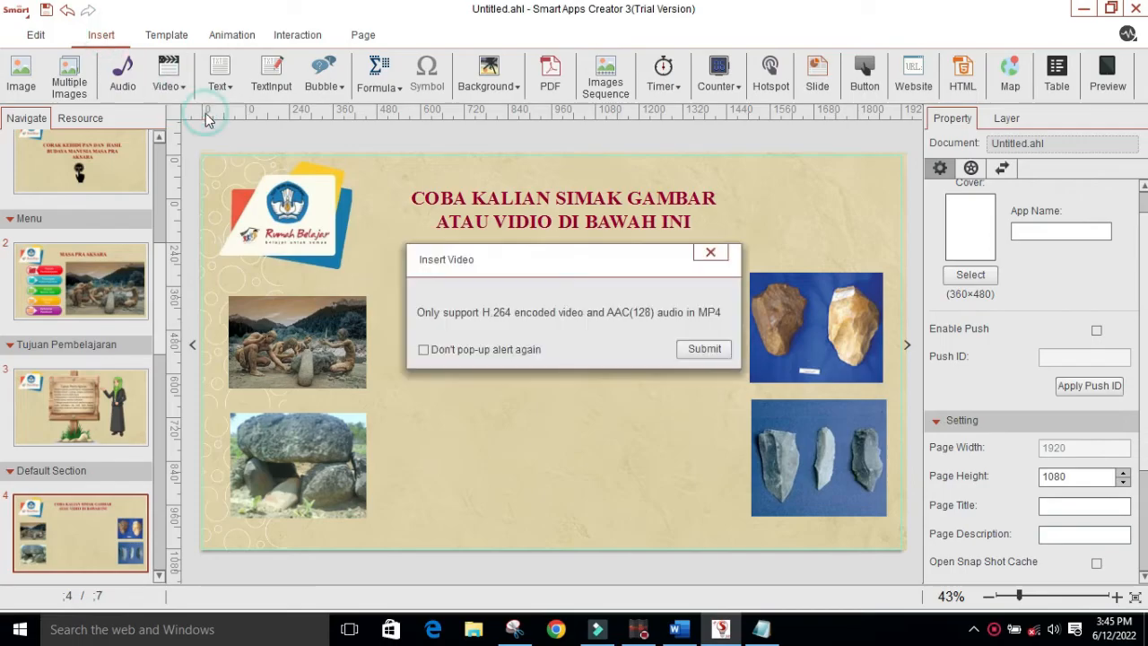
left_click(704, 349)
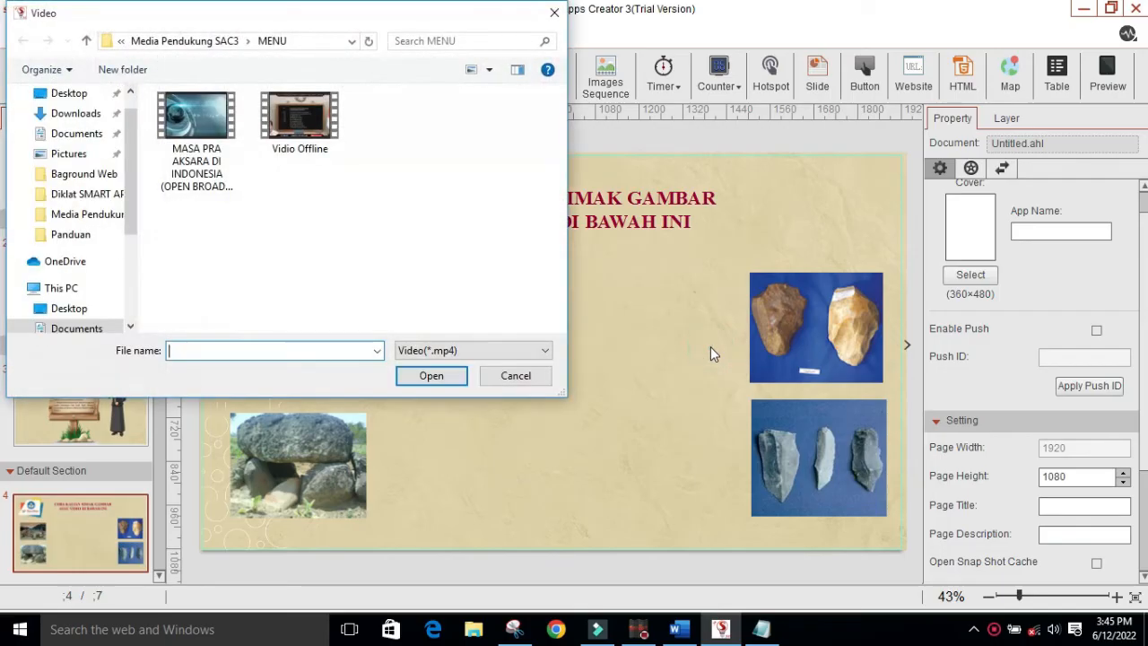
left_click(307, 135)
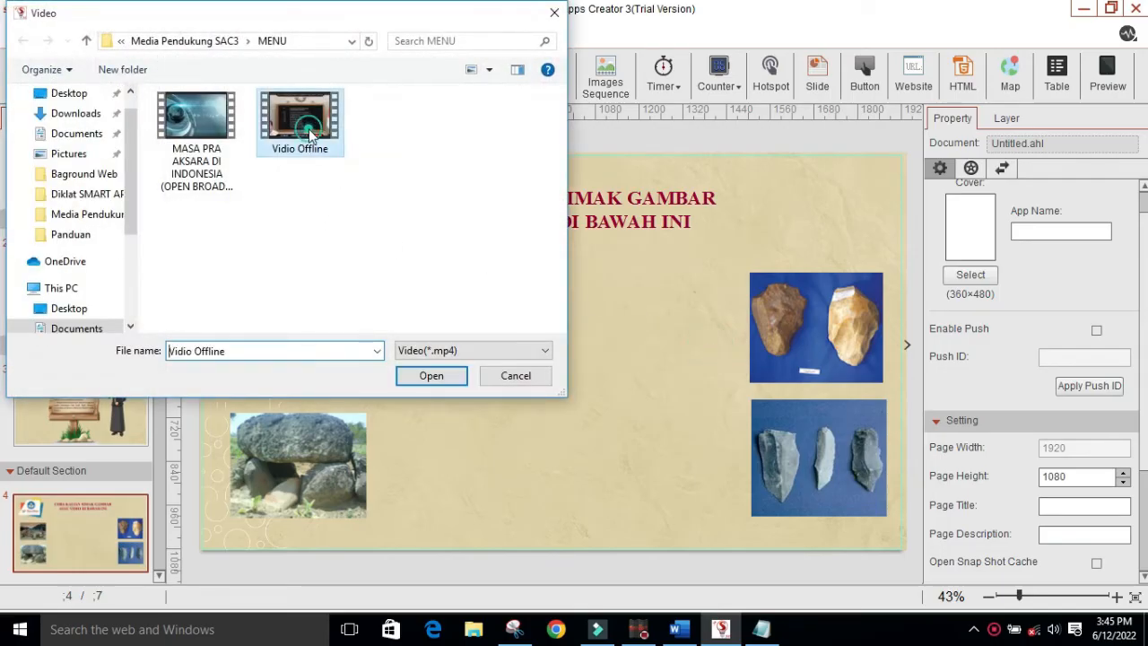
left_click(431, 376)
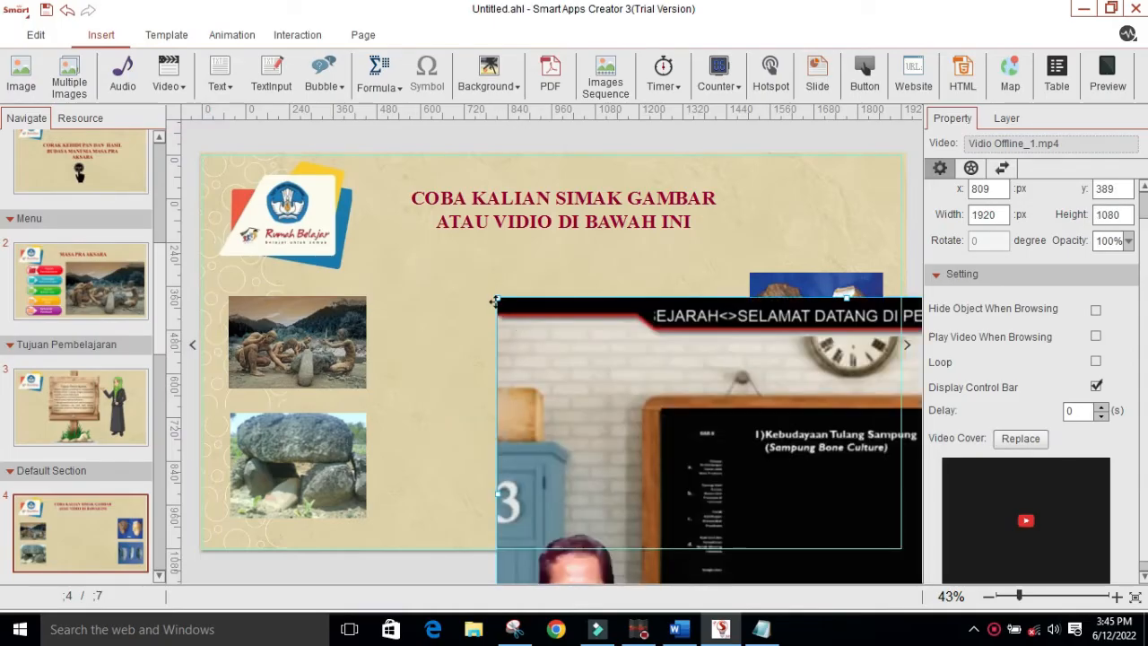
- Scale the video down to about 881 × 495 px and place it between the two image columns, below the title
left_click_drag(498, 299, 731, 443)
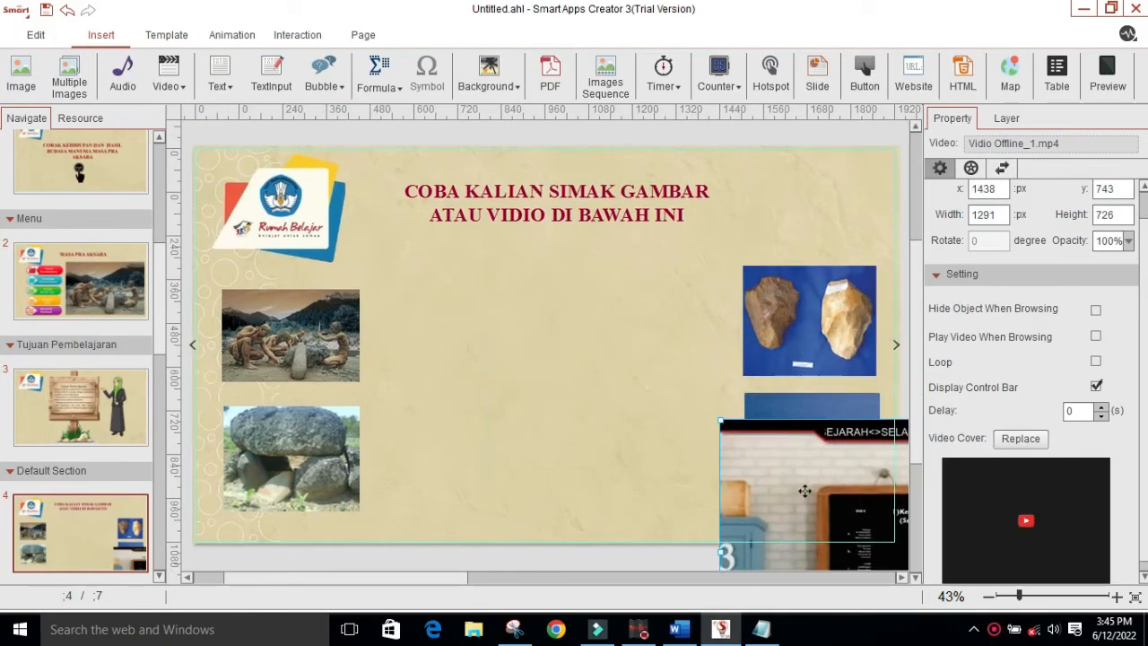
left_click_drag(805, 490, 476, 352)
left_click_drag(393, 287, 540, 371)
left_click_drag(684, 447, 532, 379)
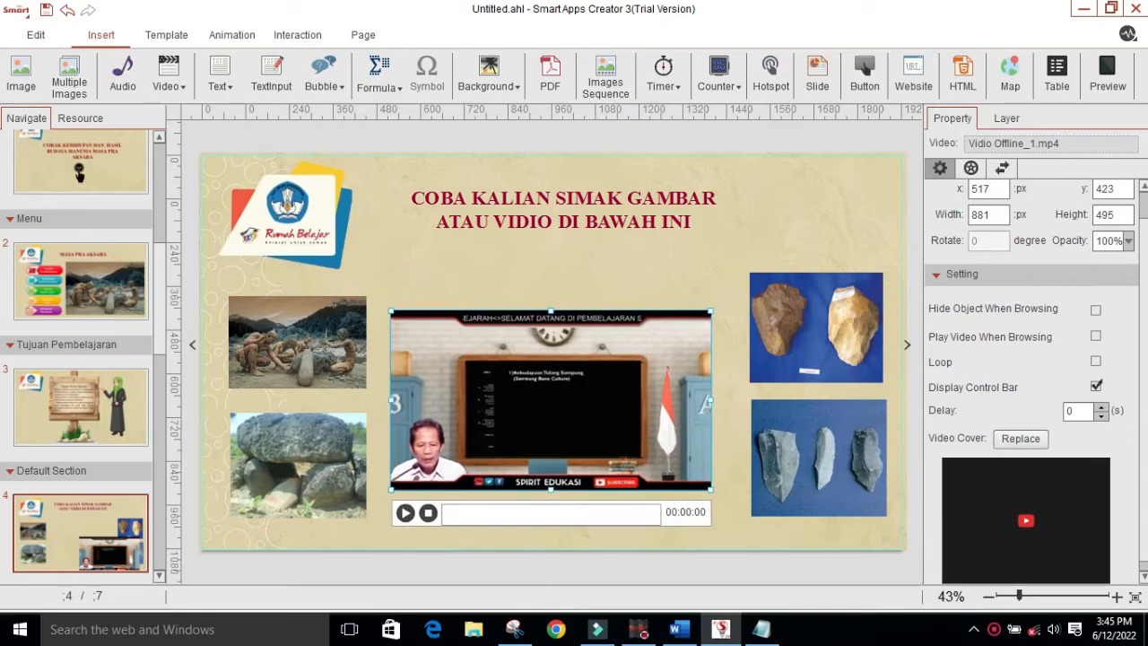
left_click(622, 226)
left_click(603, 387)
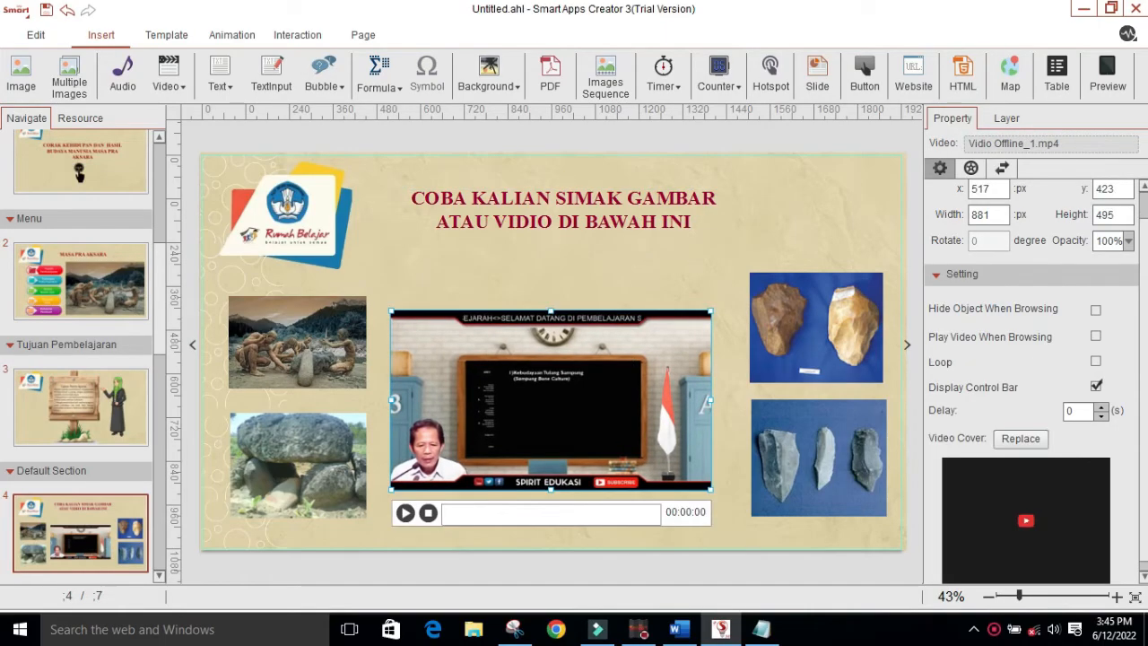
left_click(653, 280)
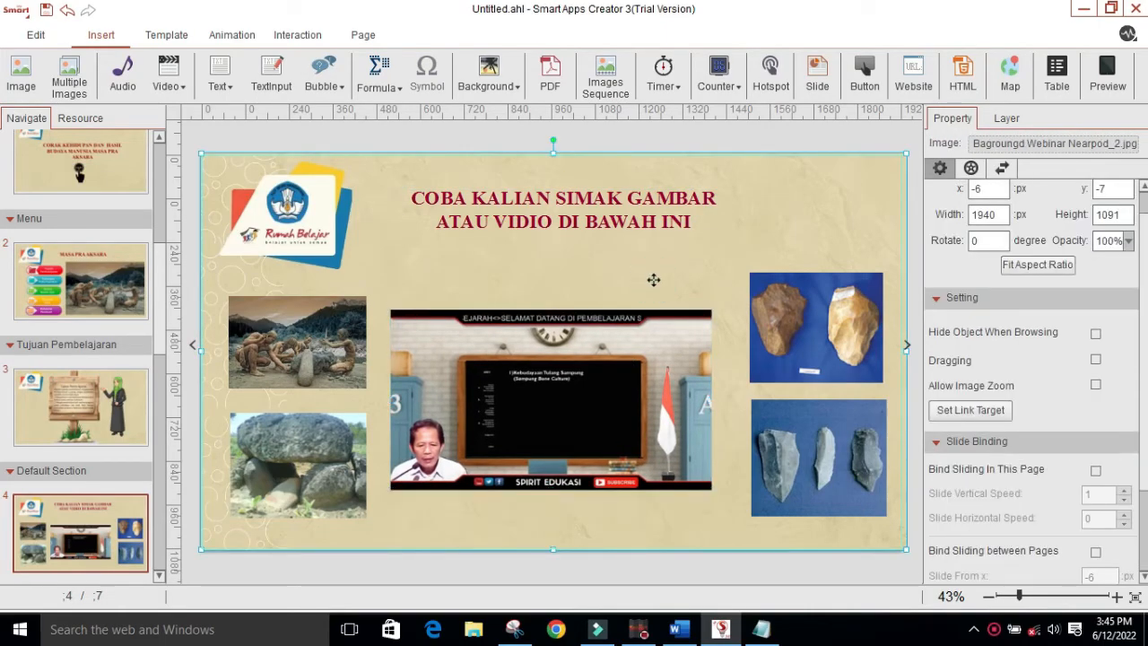
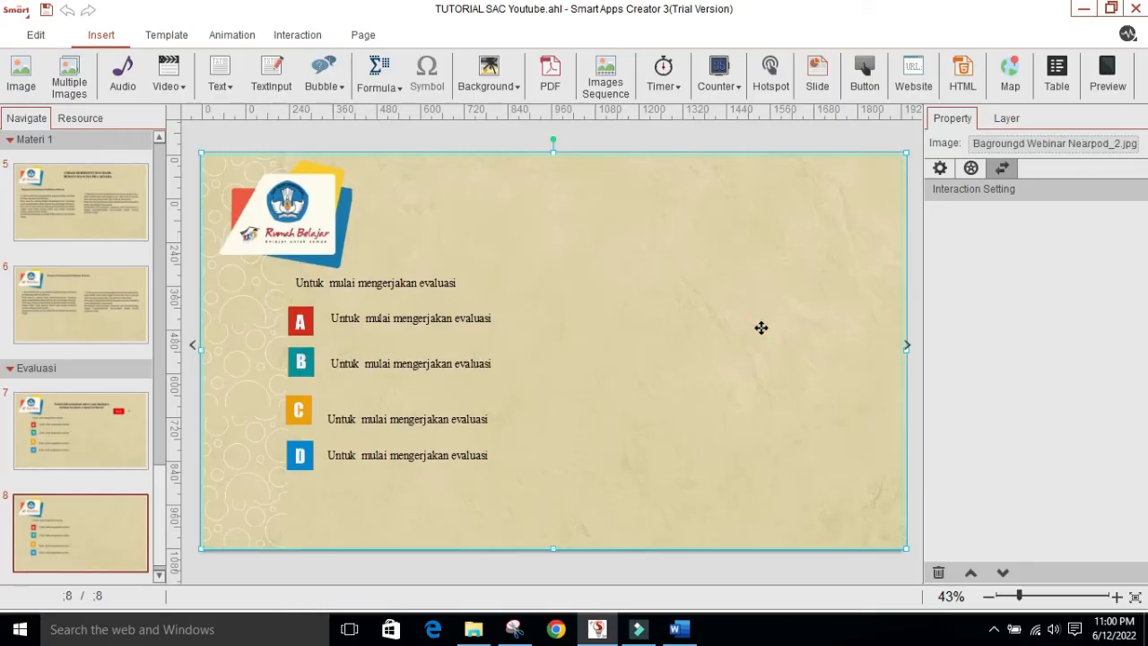
- Place the red NILAI label on page 8 and add a global counter just to its right
left_click(738, 363)
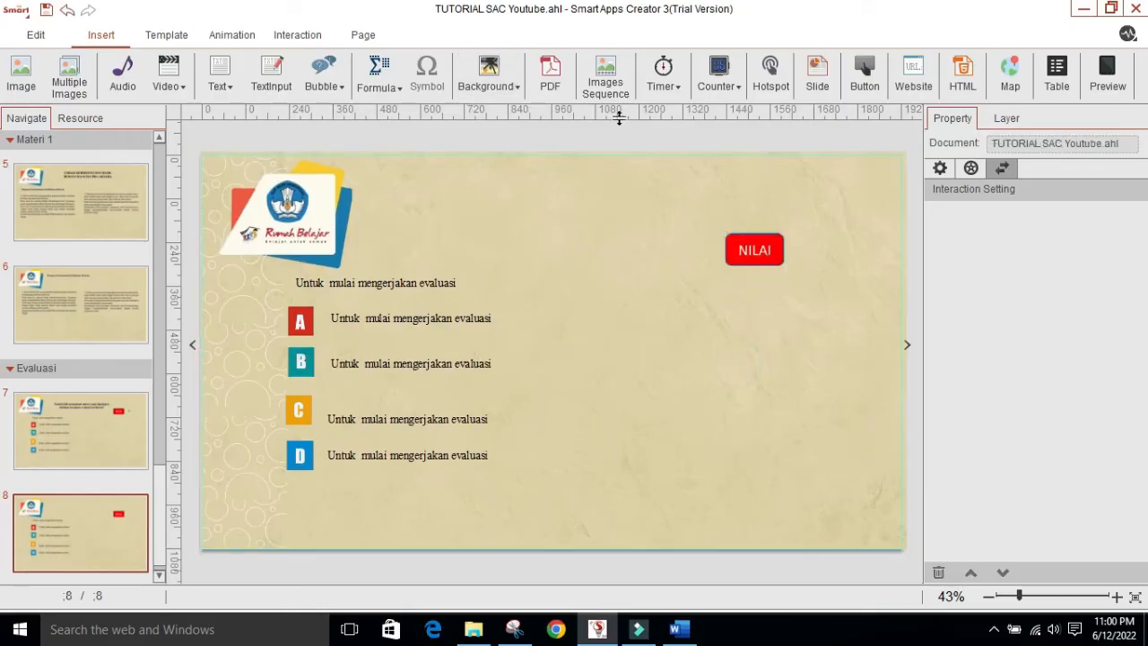
left_click(731, 87)
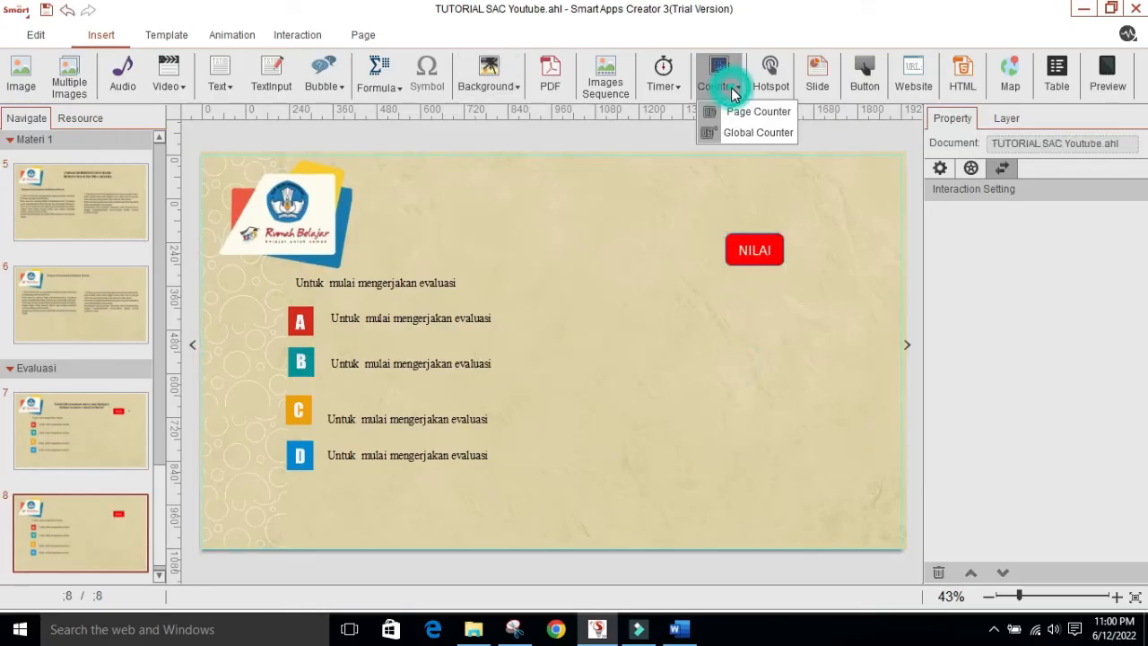
left_click(747, 133)
left_click(558, 358)
left_click_drag(564, 364, 814, 259)
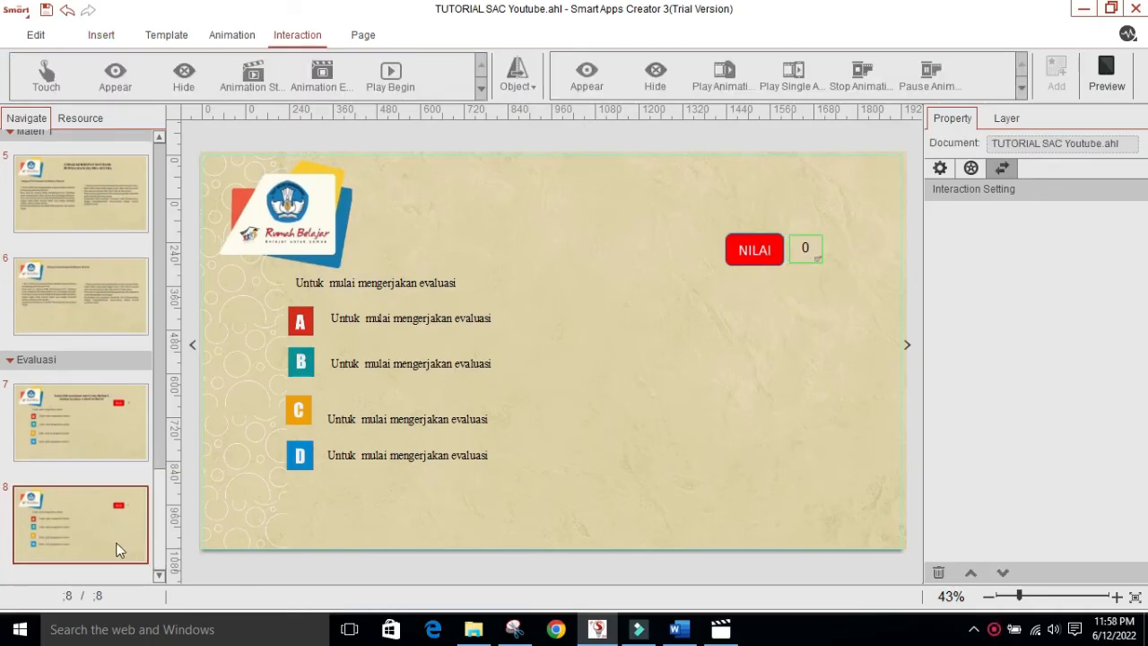
- Duplicate page 8 of the Evaluasi section as page 9
left_click(100, 438)
left_click(111, 529)
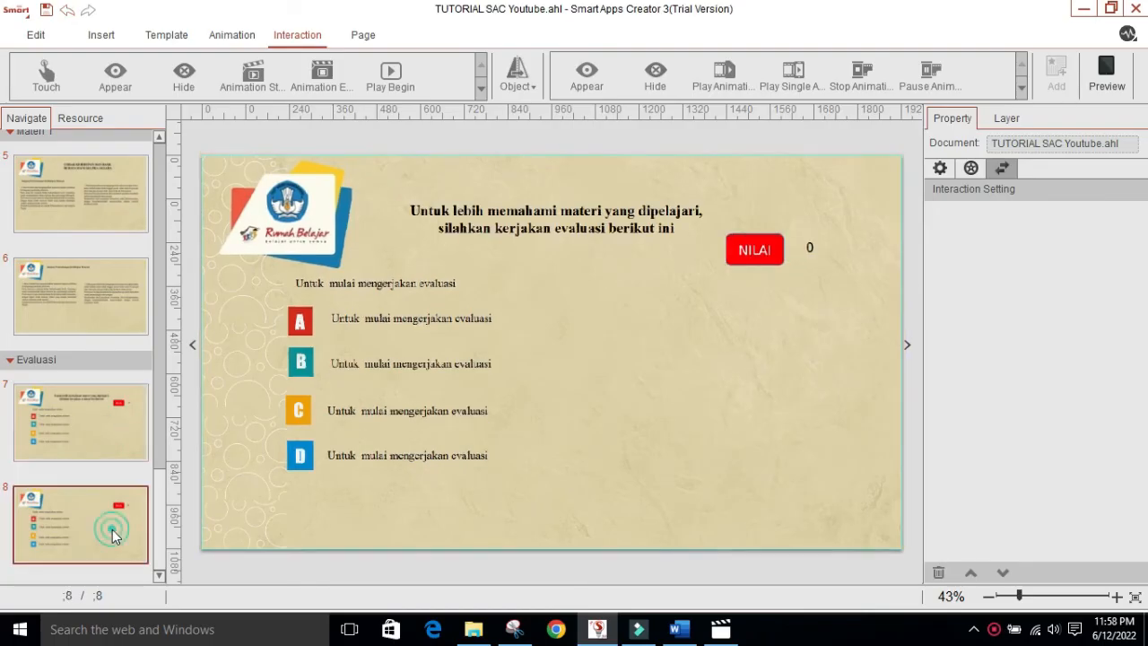
right_click(107, 551)
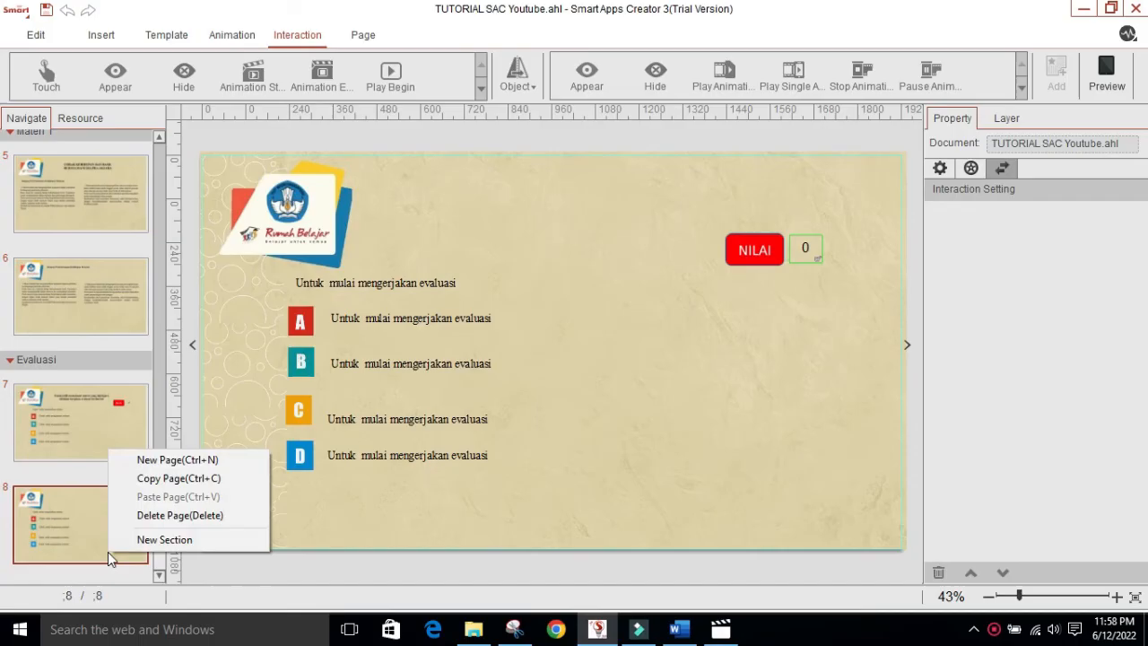
left_click(169, 477)
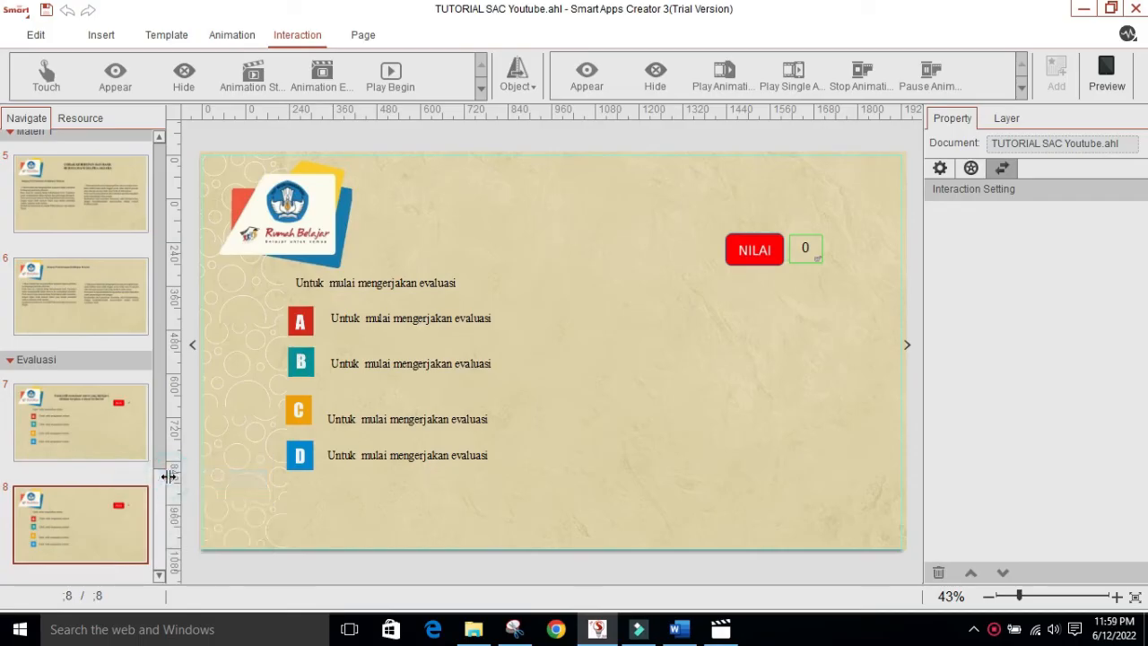
right_click(109, 558)
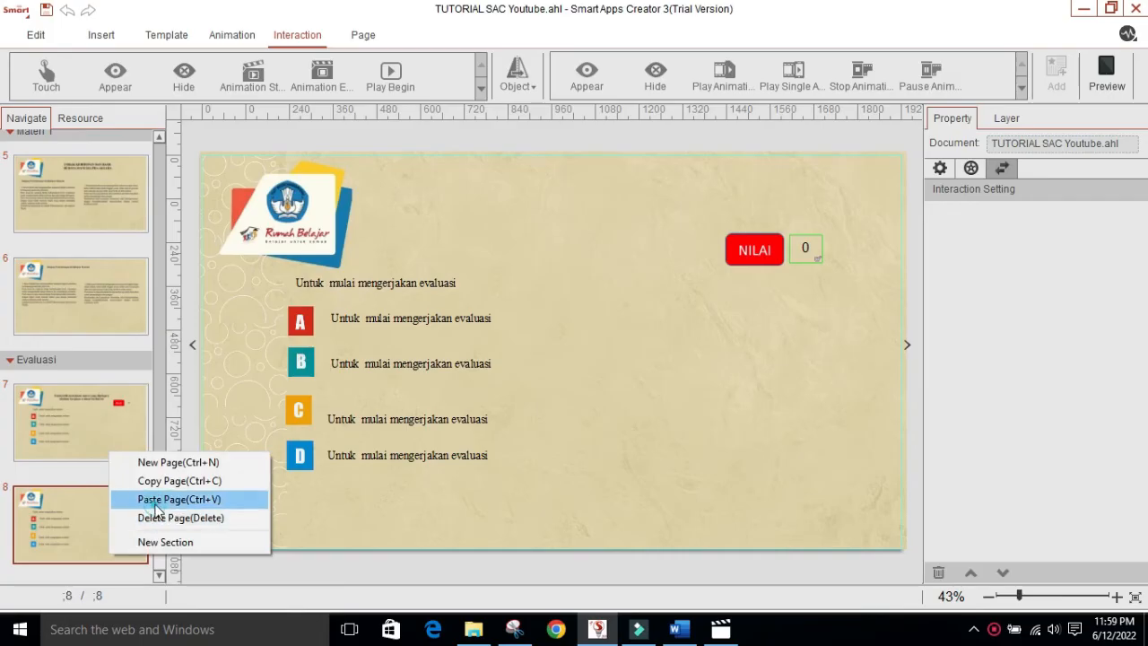
left_click(156, 500)
left_click(93, 553)
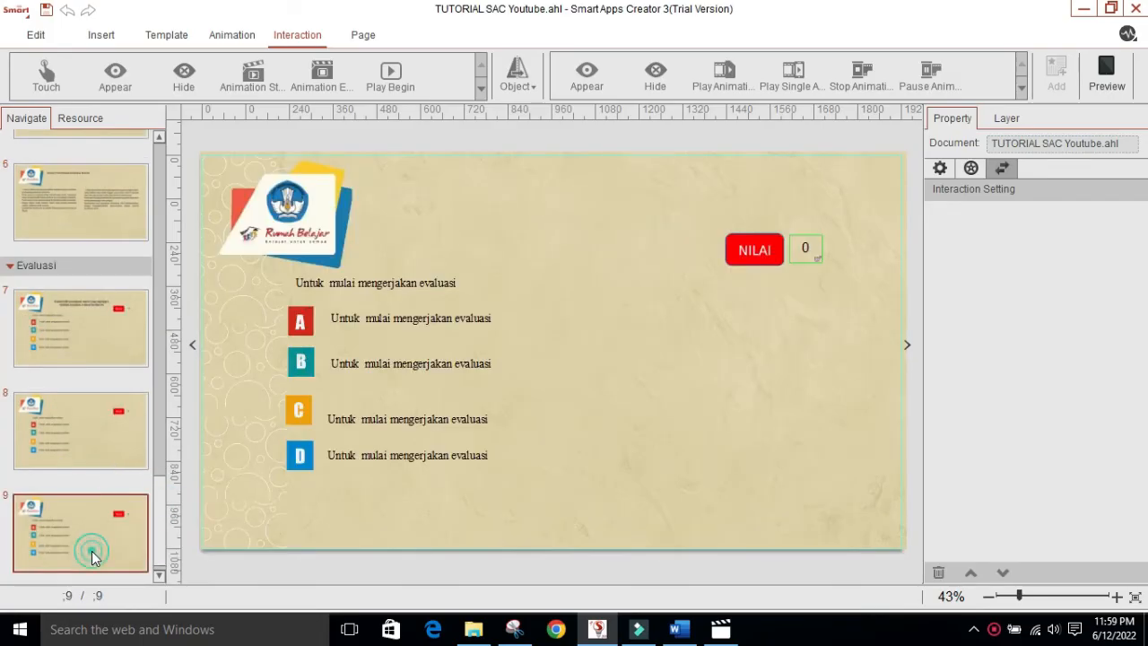
- Delete the question text and all A to D answer options from page 9
left_click_drag(500, 473, 271, 275)
left_click(355, 319, "ctrl")
left_click(382, 289, "ctrl")
left_click(392, 364, "ctrl")
left_click(401, 415, "ctrl")
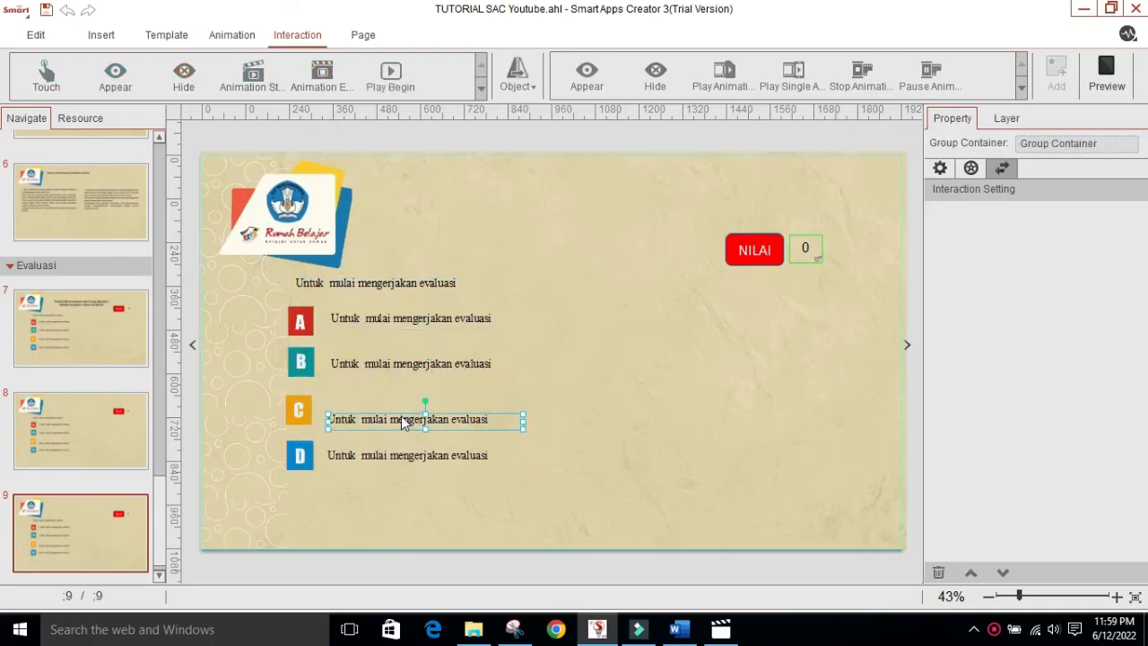
key("Delete")
left_click(402, 291)
key("Delete")
left_click(357, 459)
key("Delete")
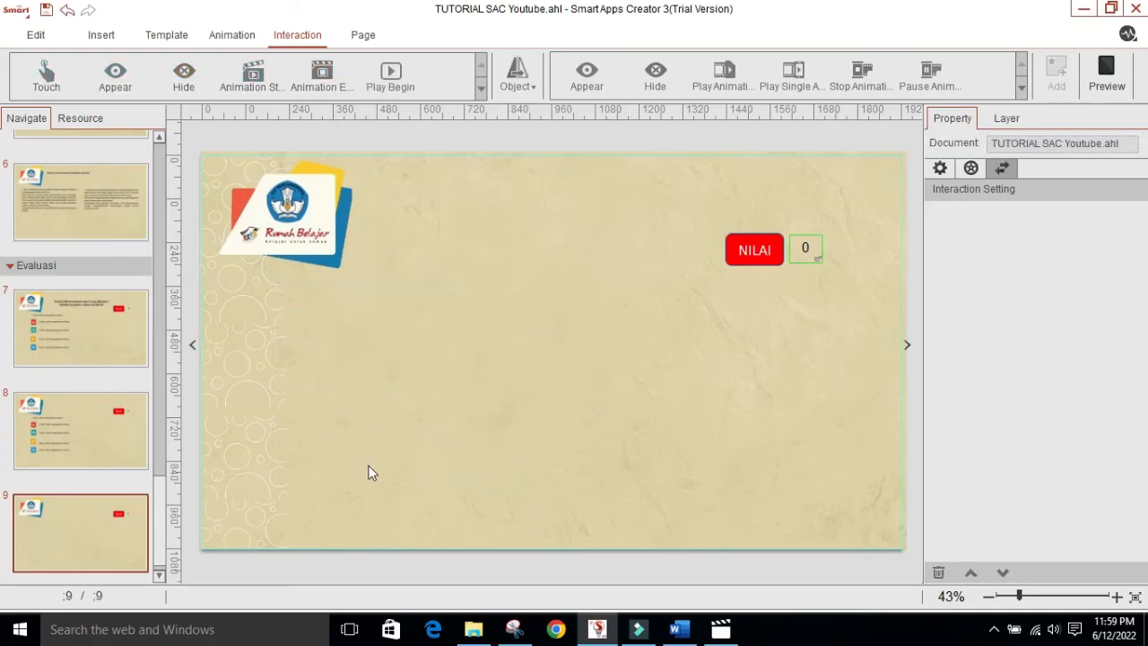
- Enlarge the NILAI label, move it to the lower middle of page 9 and set the enlarged score counter beside it
left_click(752, 264)
left_click_drag(756, 280, 525, 386)
left_click(475, 413)
left_click_drag(494, 442, 494, 461)
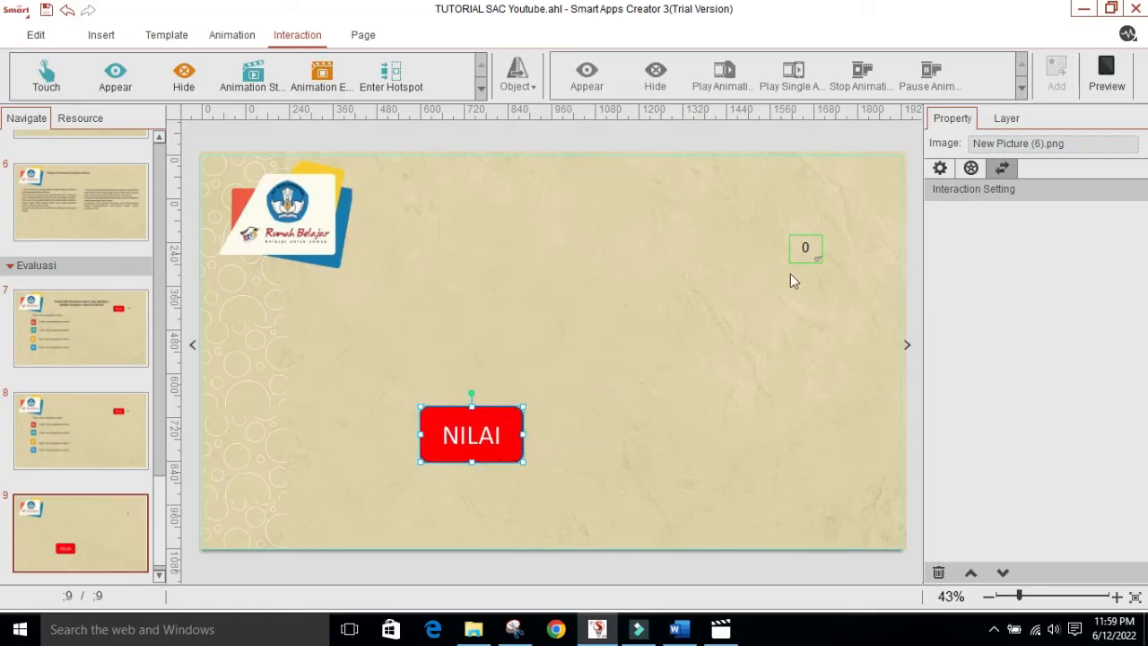
left_click_drag(807, 259, 569, 451)
left_click(573, 366)
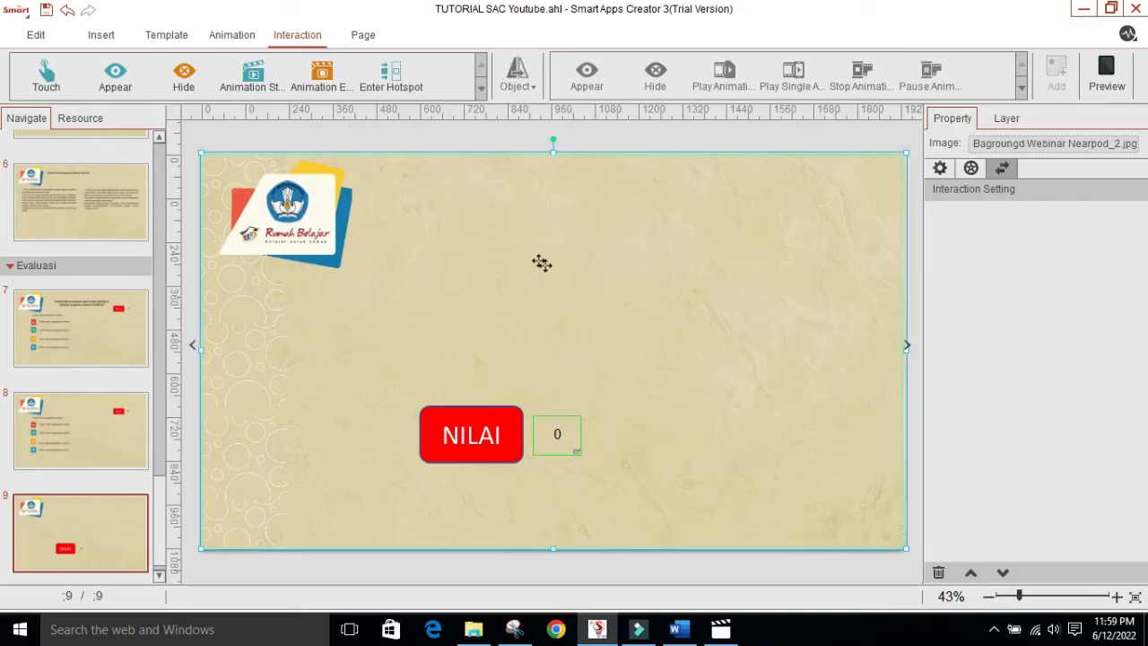
- Add a horizontal text box on page 9 reading "Terima kasih telah mengerjakan evaluasi. Untuk mengulang silahkan klik refrersh"
left_click(102, 40)
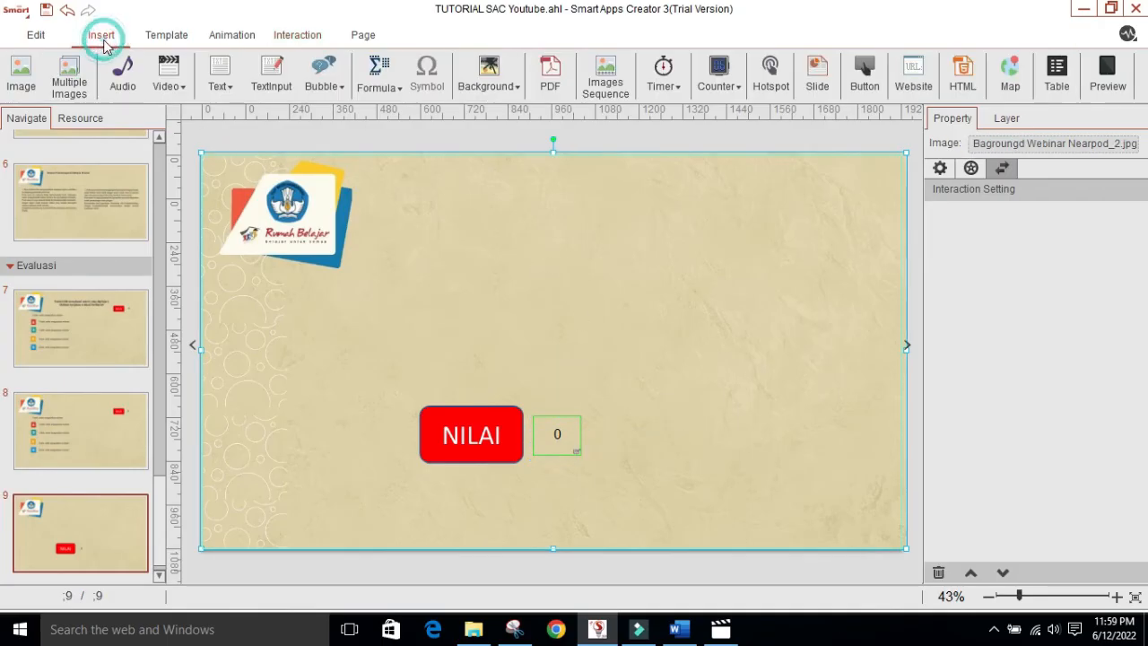
left_click(220, 82)
left_click(256, 111)
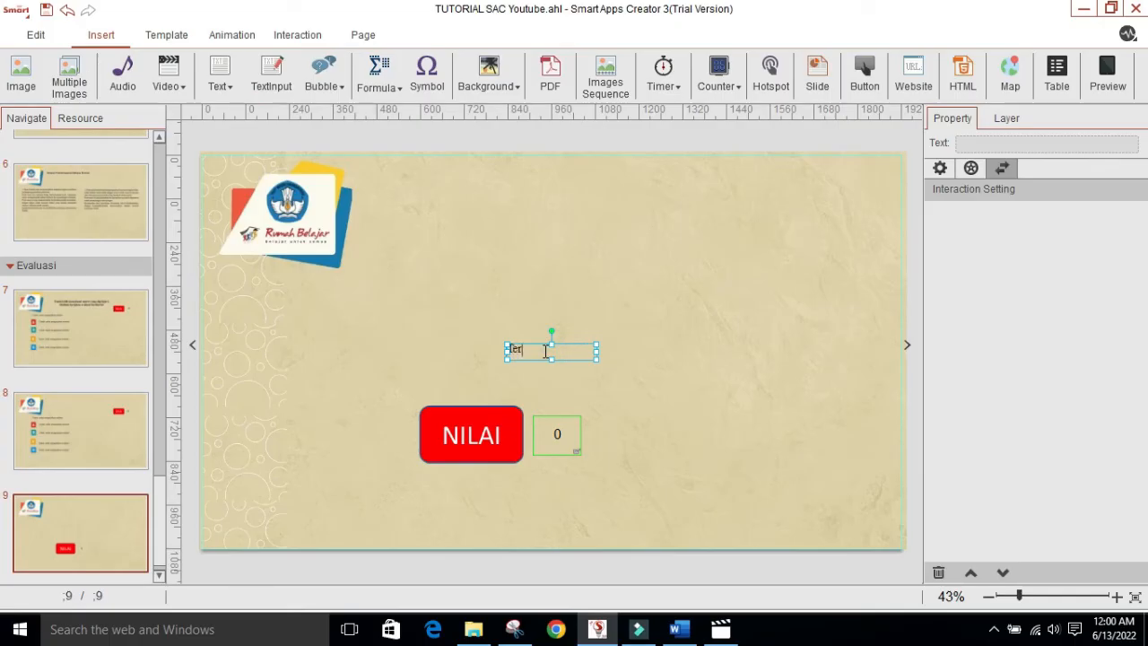
type("Terima Kasih telah mengerjakan evaluasi ini semoga")
type("ik refrersh")
- Resize the closing message box, move it to the upper middle of page 9 and make its text larger, bold and centred
left_click_drag(596, 359, 765, 391)
left_click_drag(674, 391, 608, 292)
left_click_drag(443, 251, 571, 312)
left_click(683, 300)
left_click(789, 276)
left_click(789, 276)
left_click(790, 276)
left_click(779, 300)
left_click(658, 342)
left_click(735, 364)
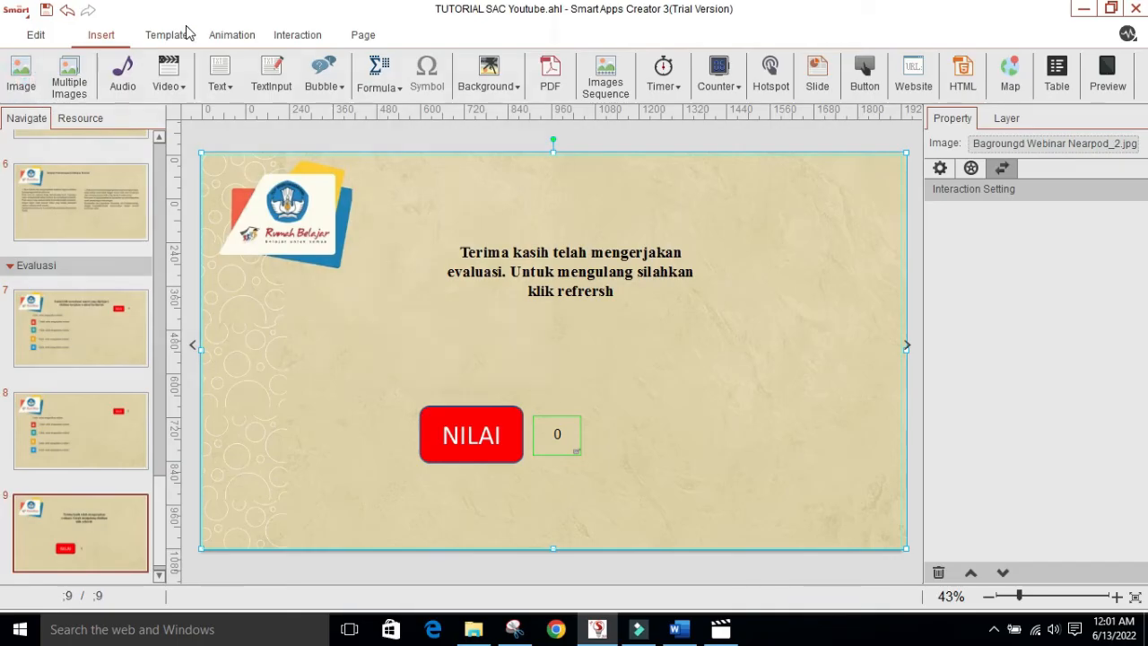
- Insert the blue "ulangi" refresh image on page 9, shrink it slightly and place it beside the score counter
left_click(21, 72)
scroll(348, 249, "down", 3)
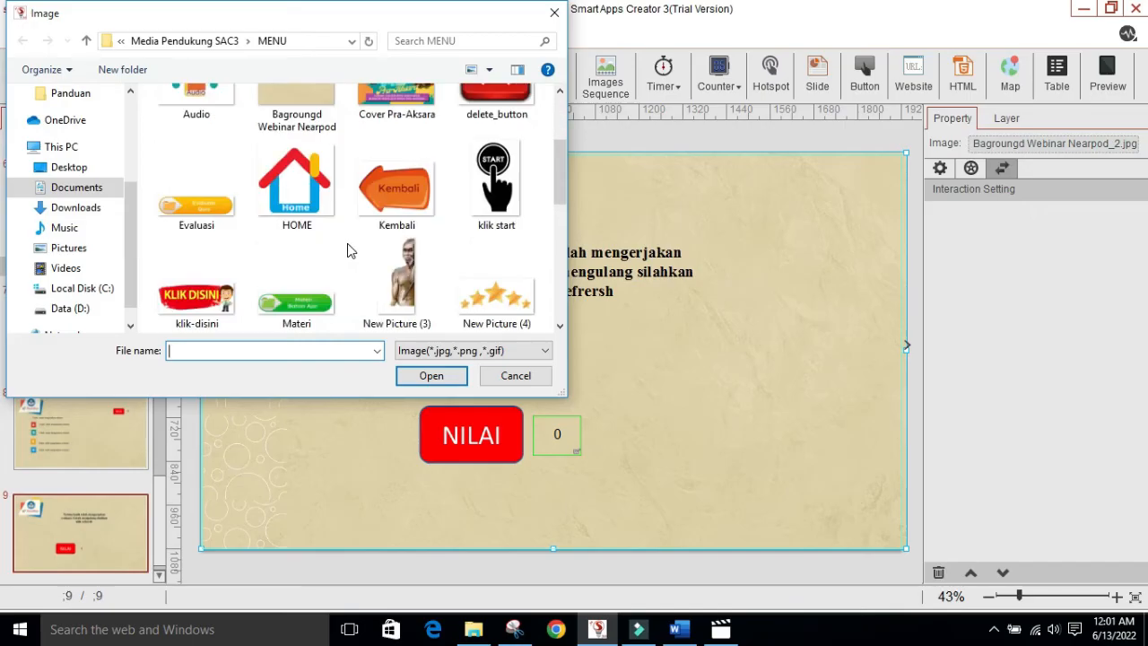
scroll(346, 243, "down", 3)
scroll(335, 260, "down", 3)
left_click(207, 287)
left_click(440, 379)
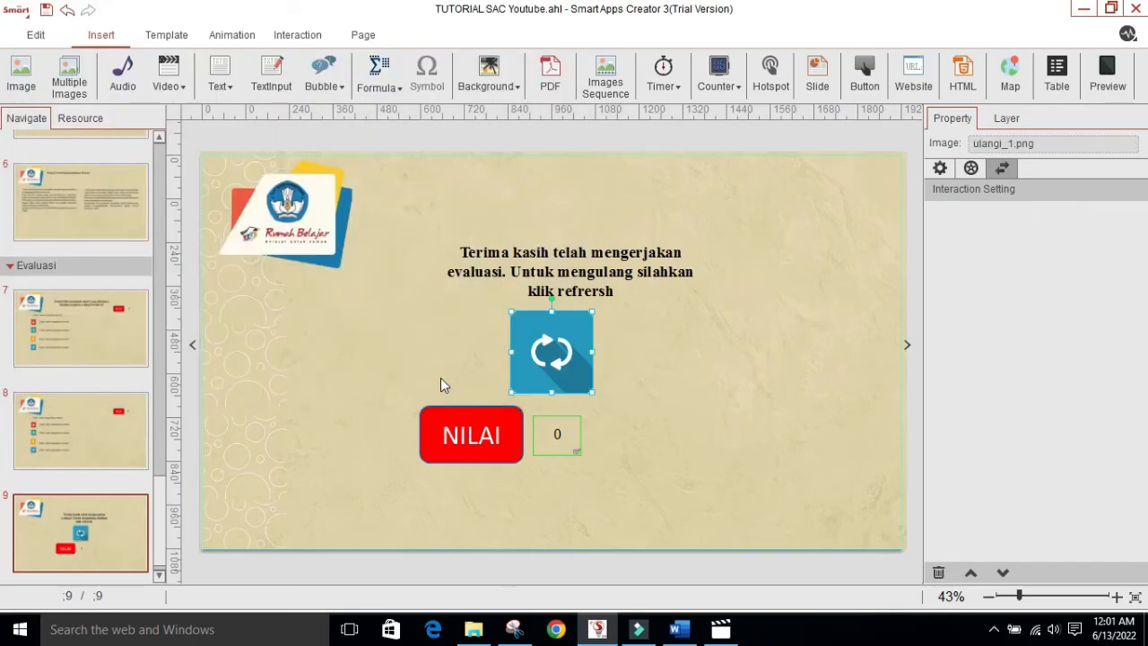
left_click_drag(574, 377, 644, 437)
left_click(750, 429)
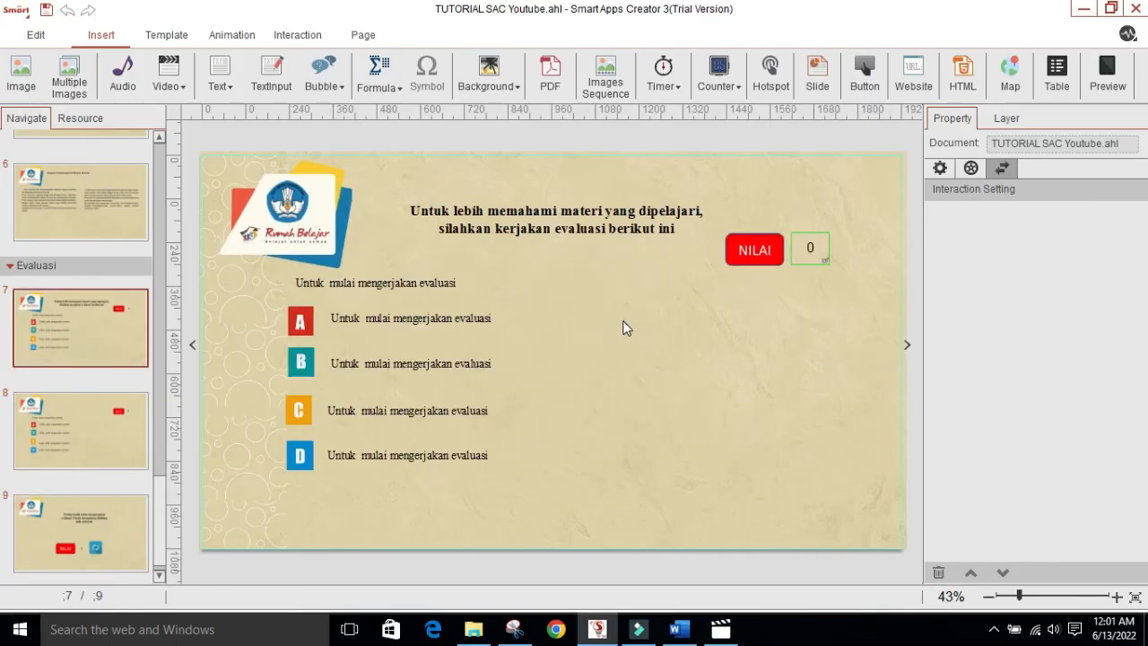
- Preview the evaluation from page 7, answer A on the first question and B on the second, and close the preview
left_click(1103, 81)
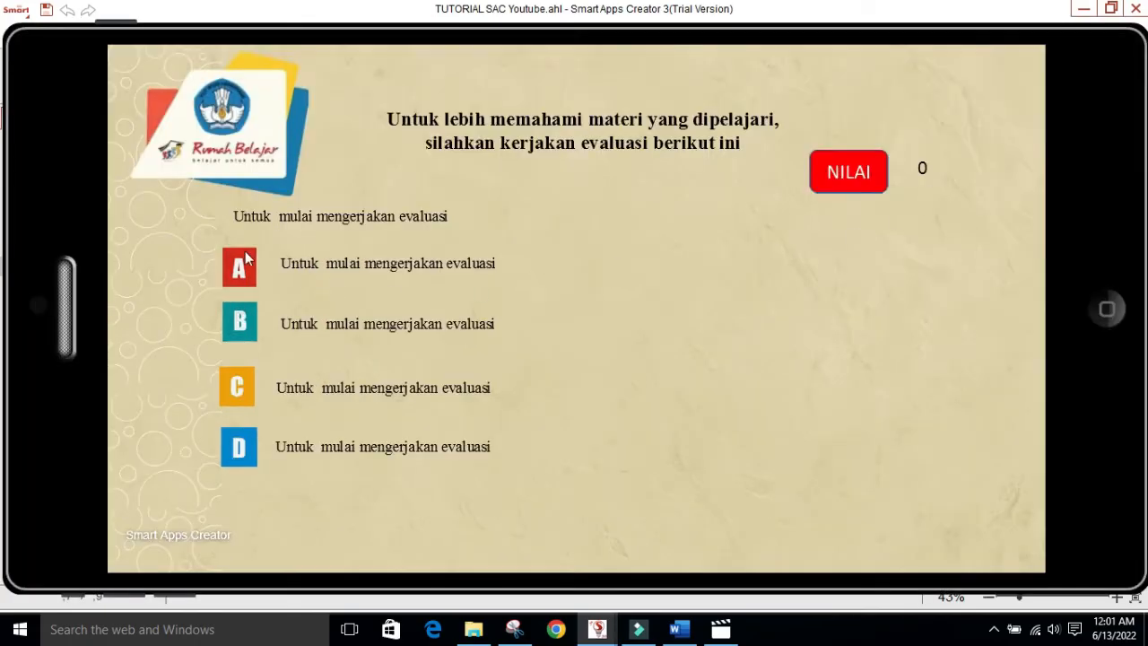
left_click(244, 265)
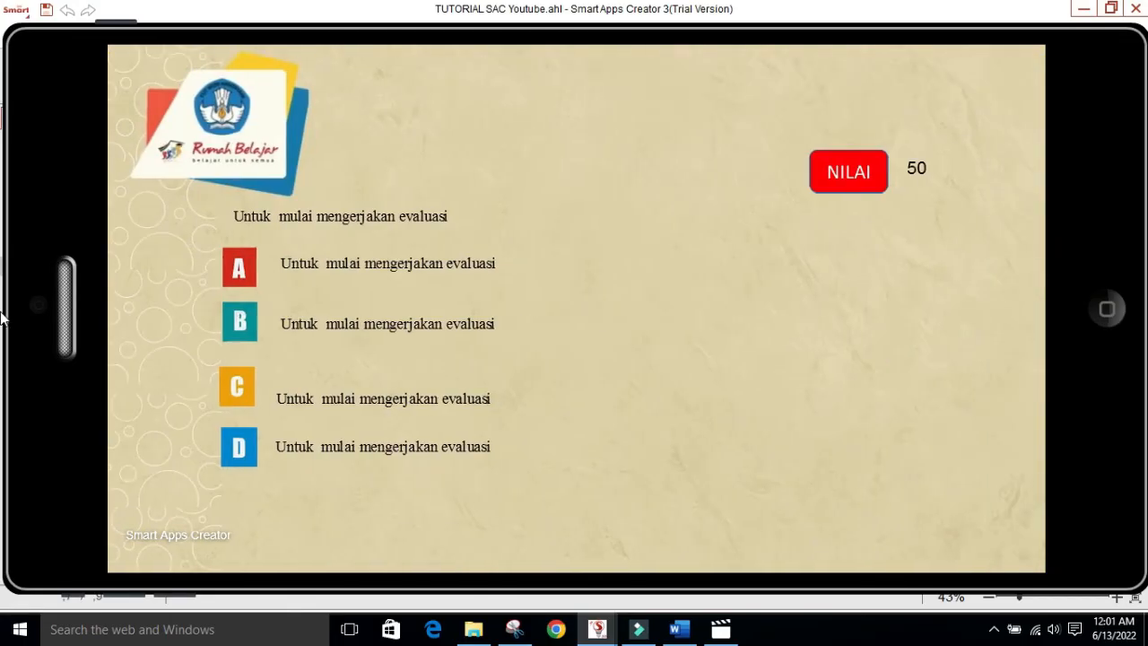
left_click(244, 326)
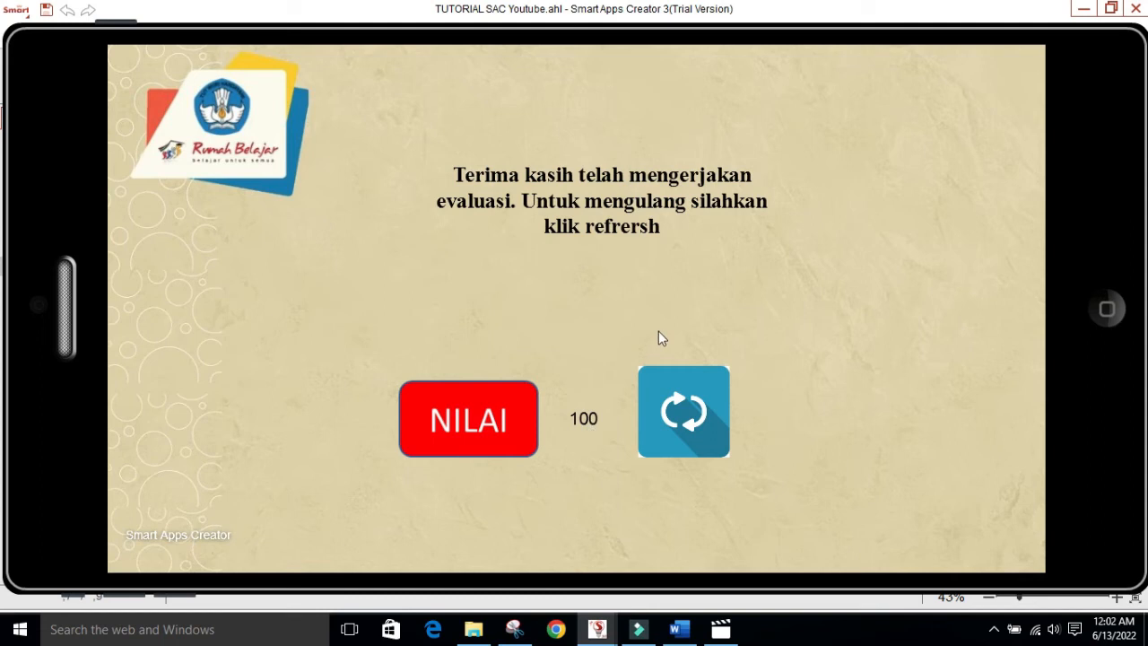
left_click(1105, 310)
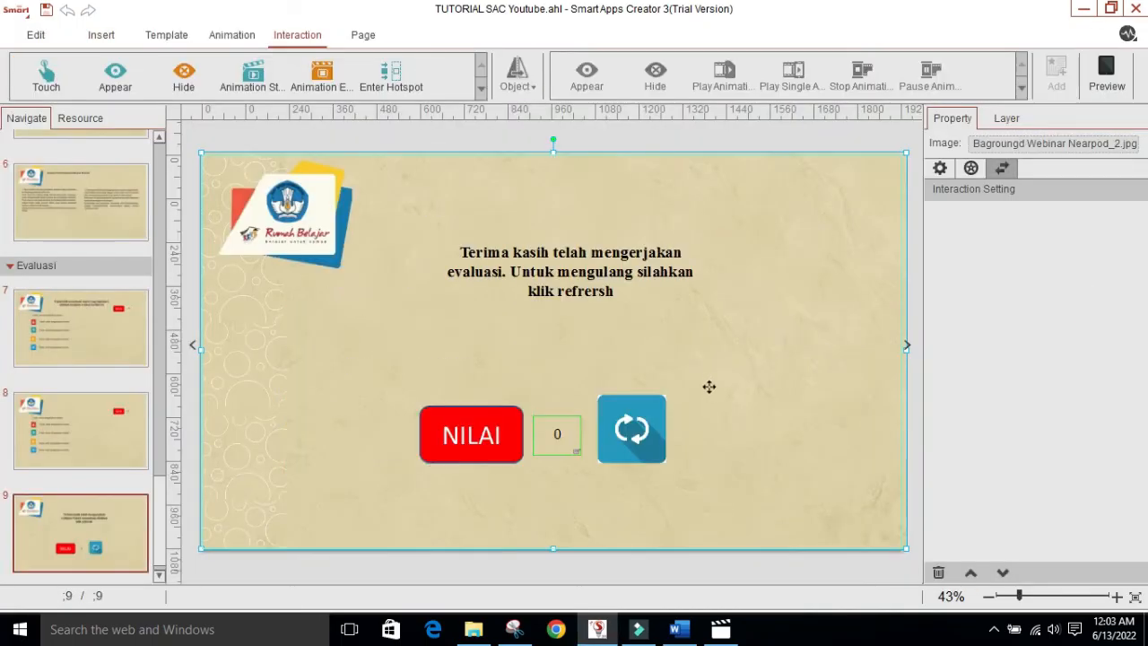
- Give the refresh image on page 9 a Touch interaction that resets the score counter
left_click(633, 438)
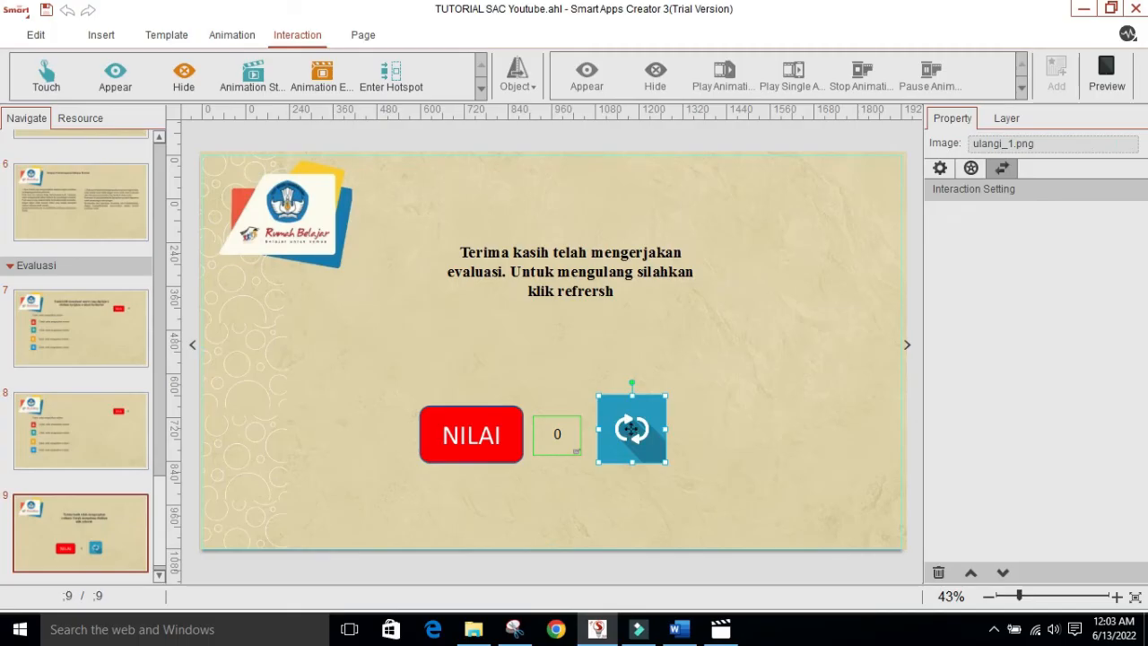
left_click(535, 83)
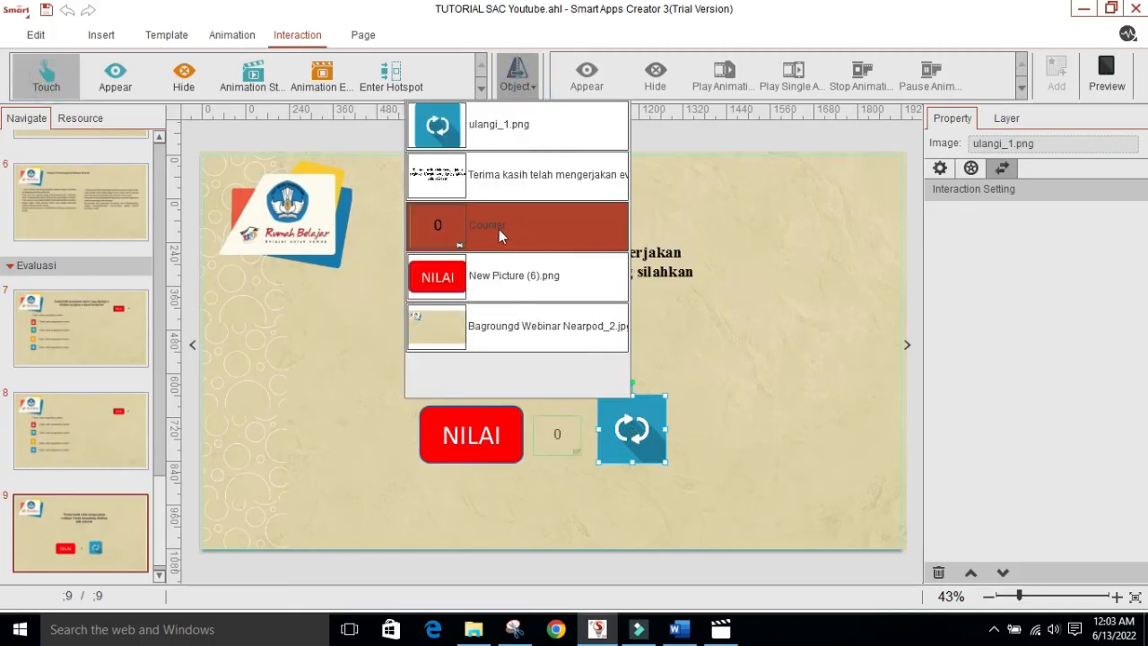
left_click(498, 228)
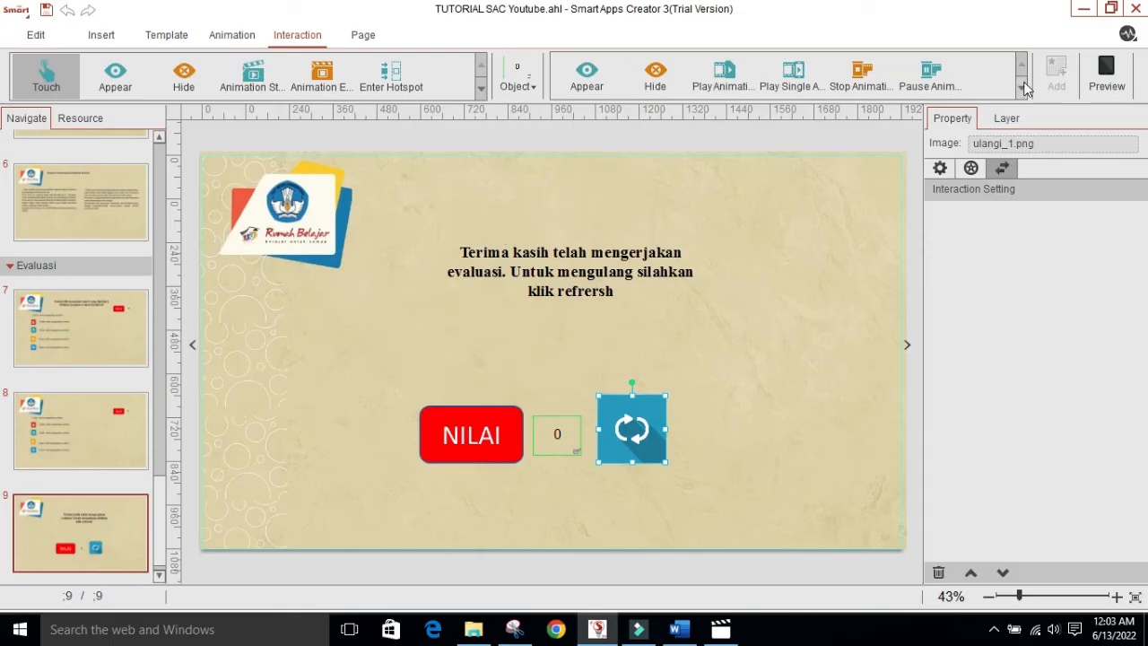
left_click(1021, 87)
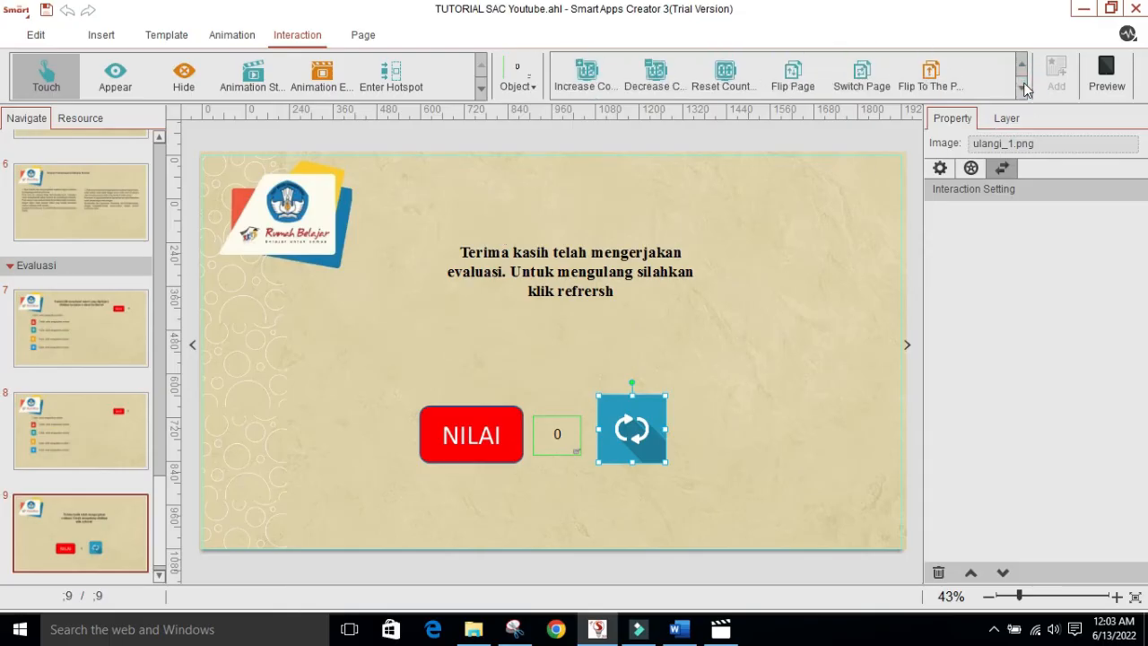
left_click(725, 85)
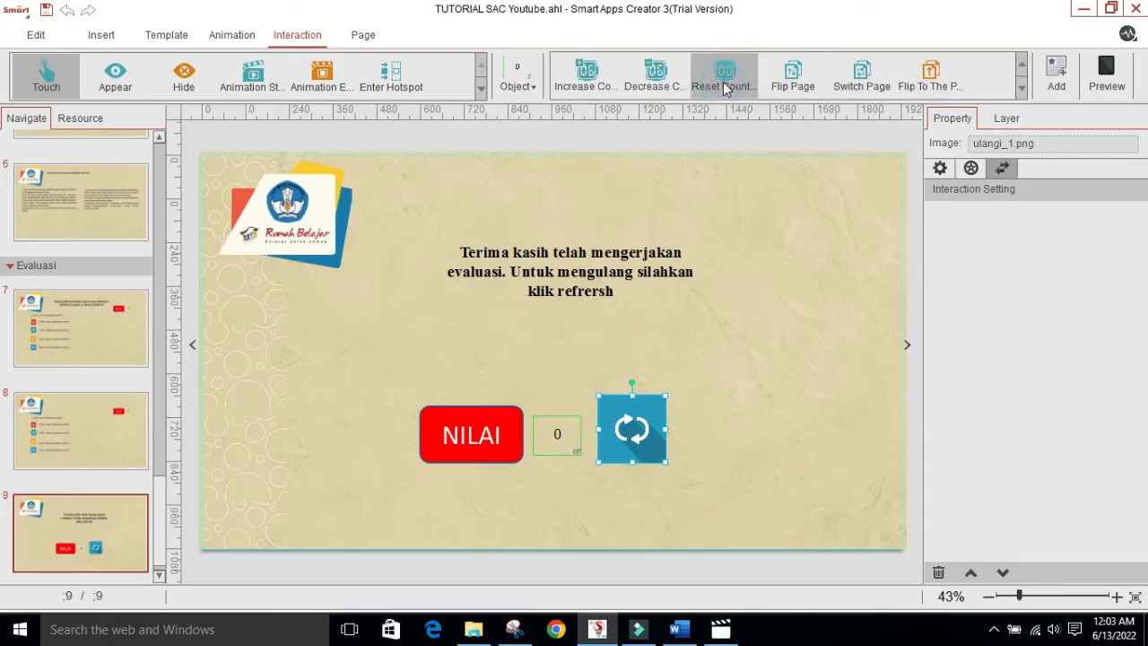
left_click(1063, 79)
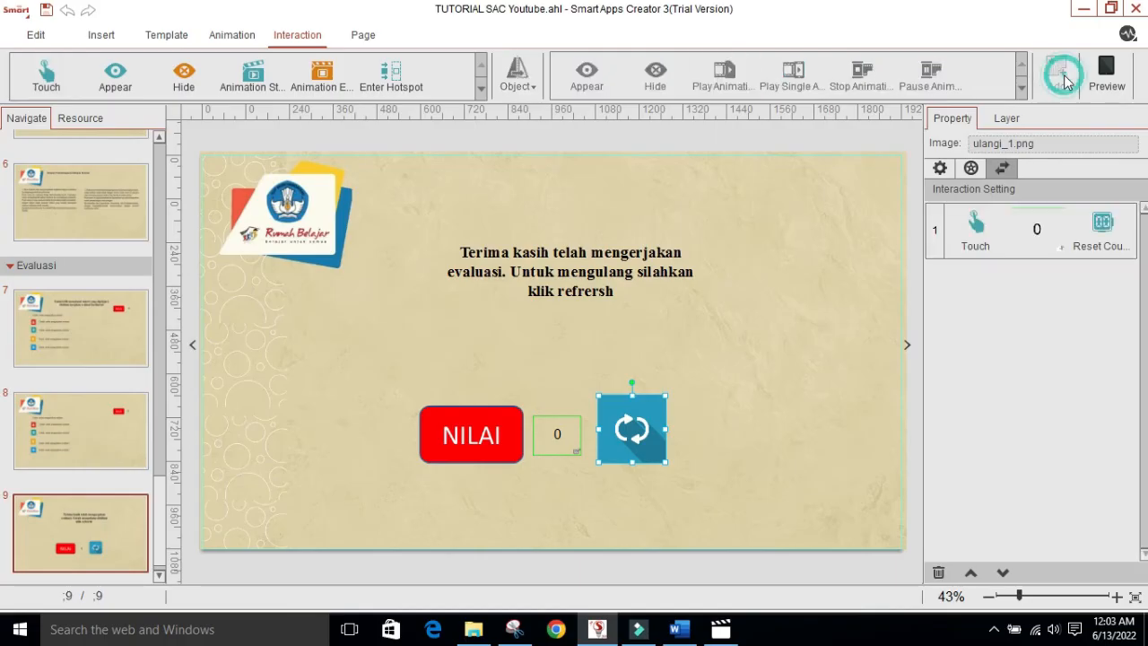
left_click(789, 358)
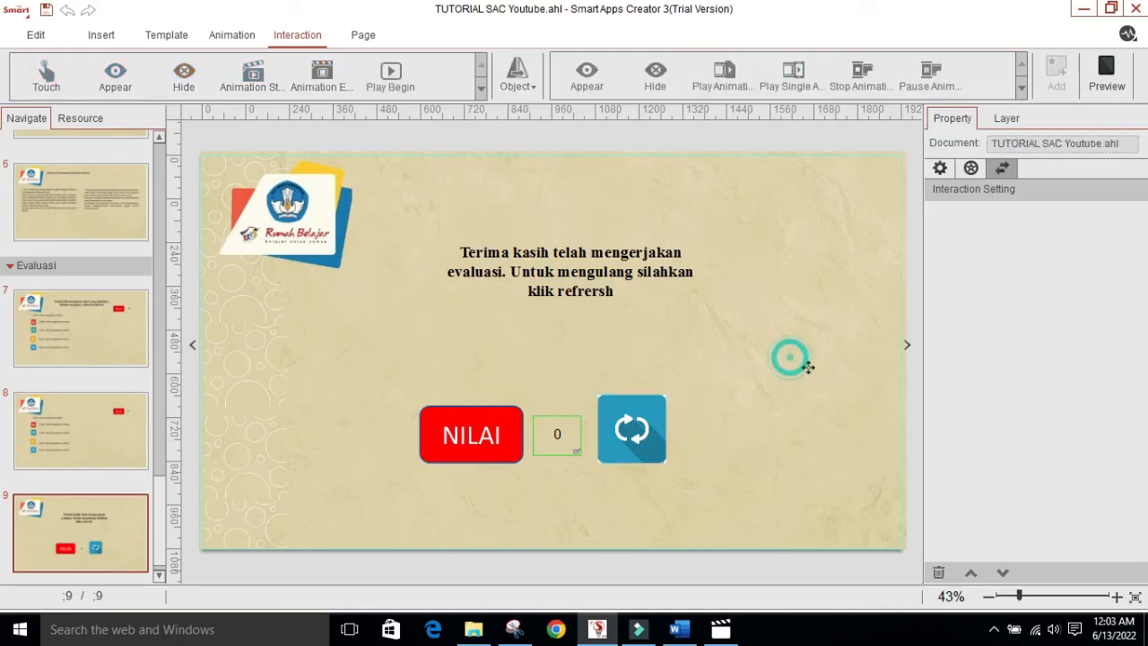
- Preview from page 7 again, answer A and B, and test the refresh image on the closing page
left_click(70, 352)
left_click(1105, 77)
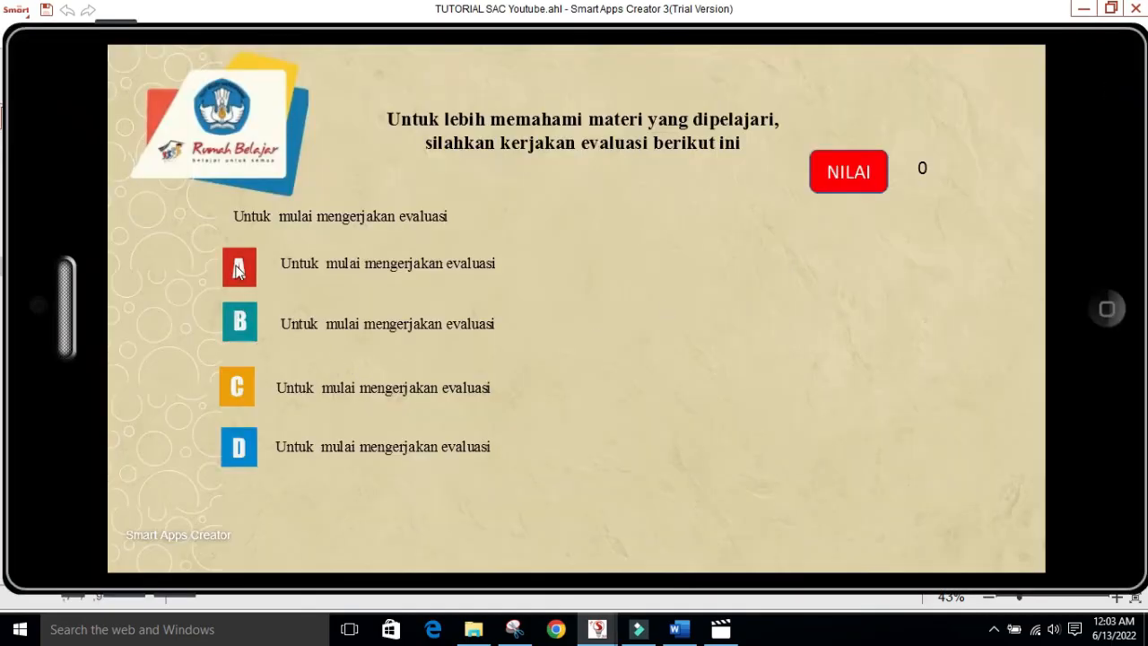
left_click(238, 269)
left_click(245, 328)
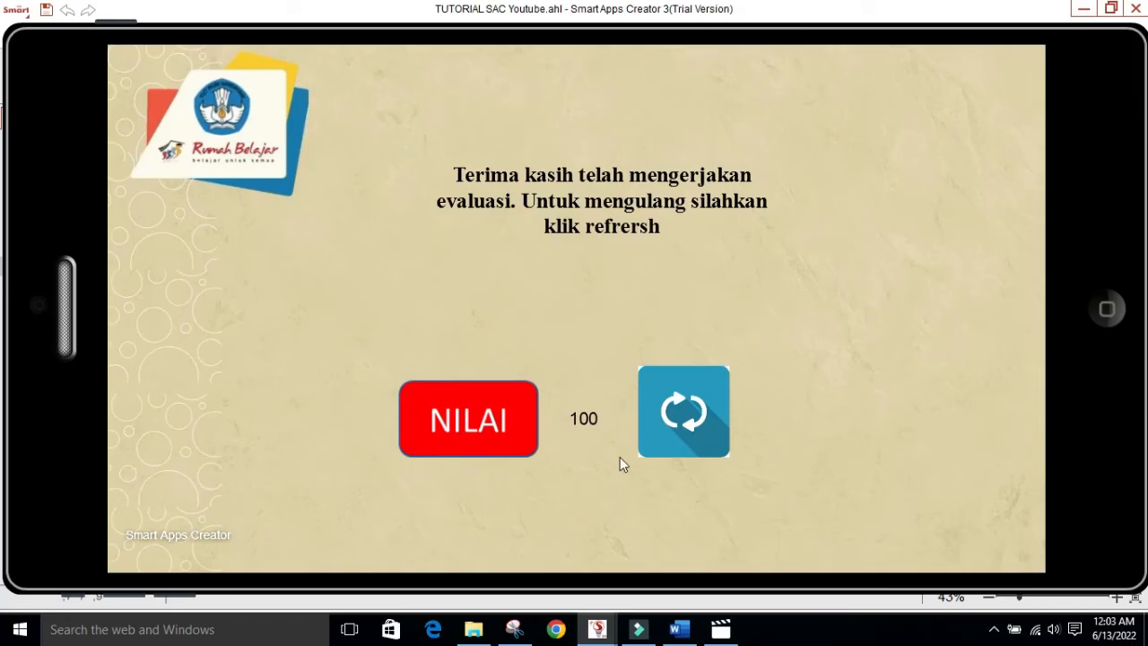
left_click(680, 416)
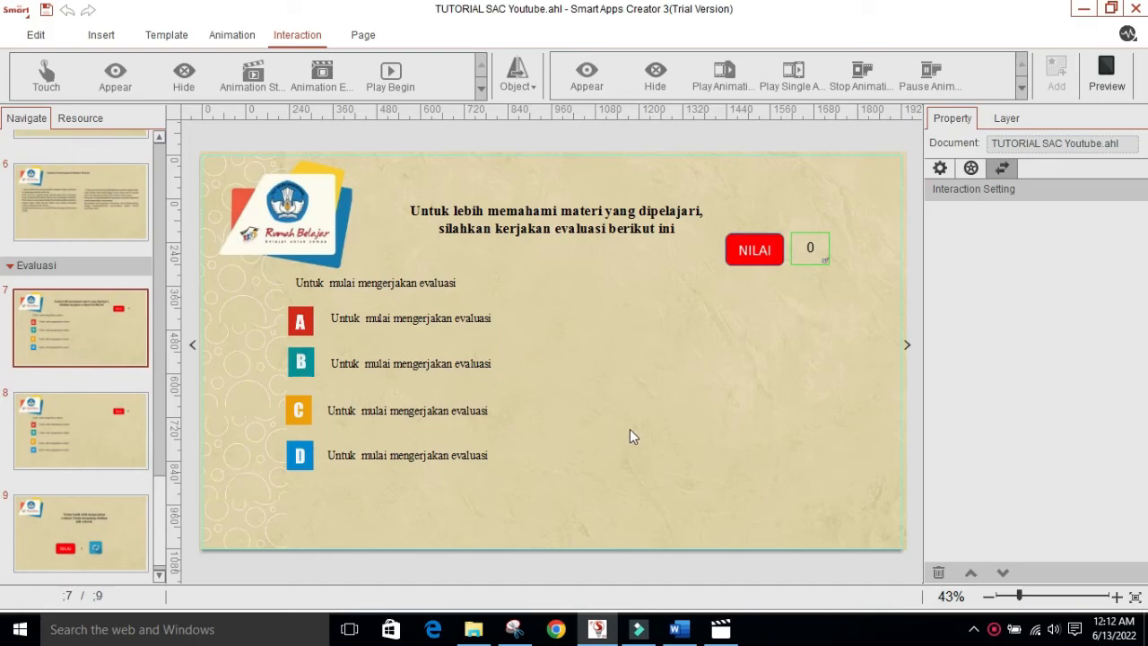
left_click(115, 355)
left_click(97, 442)
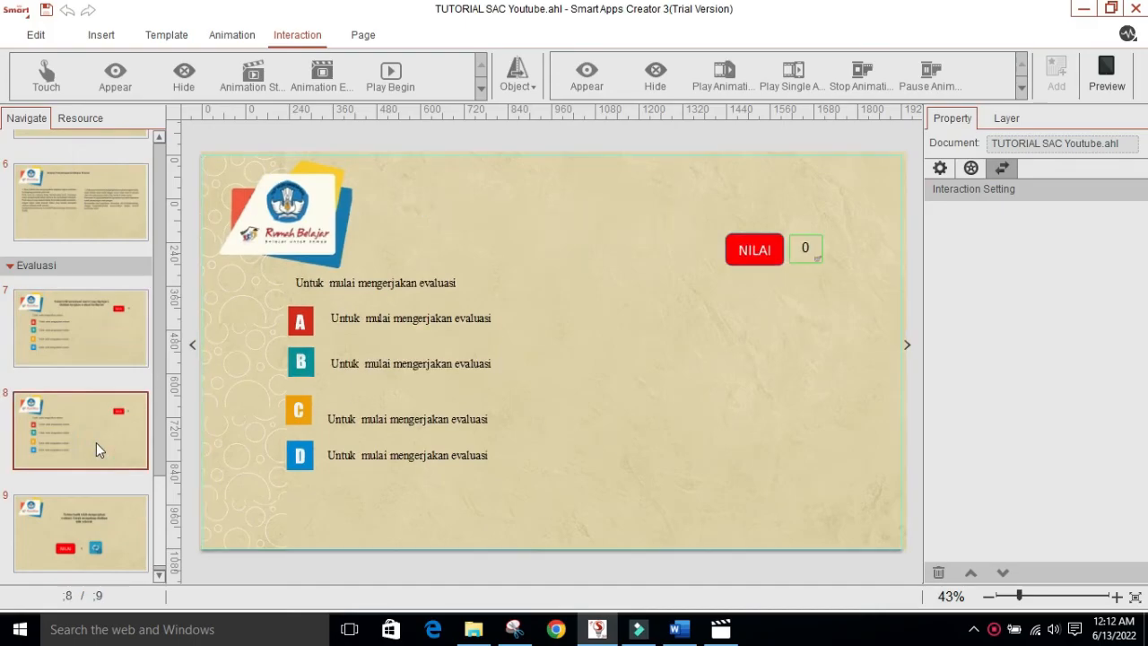
left_click(116, 536)
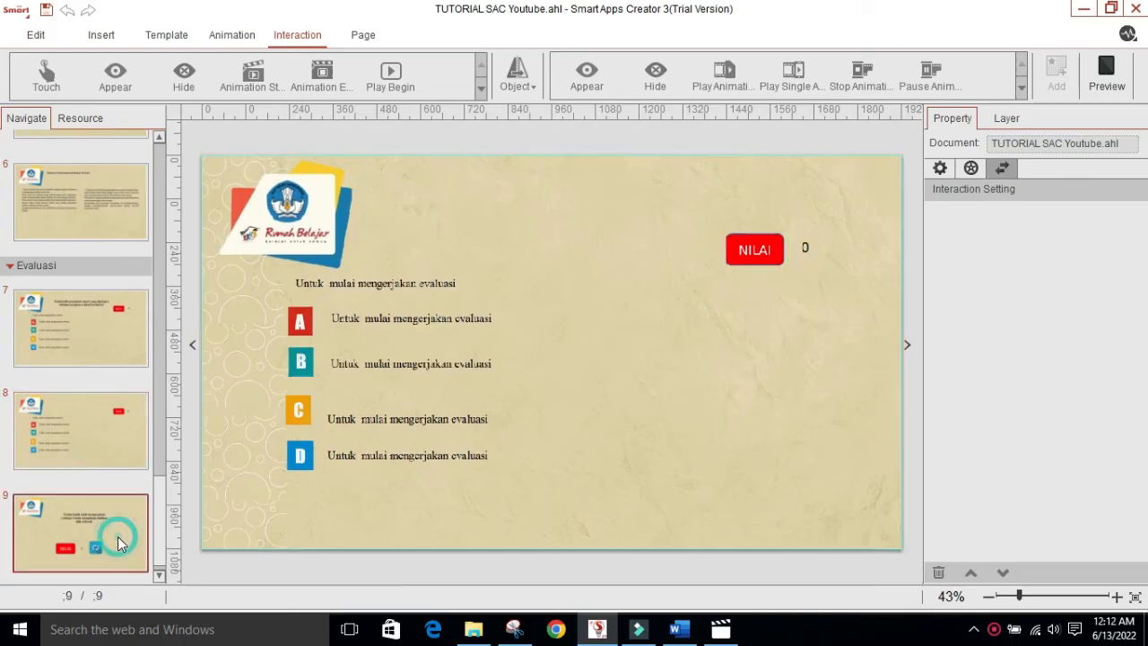
- Insert the SOAL BERIKUT image "New Picture (5)" on page 7 and place it in the page's lower-right area
left_click(117, 358)
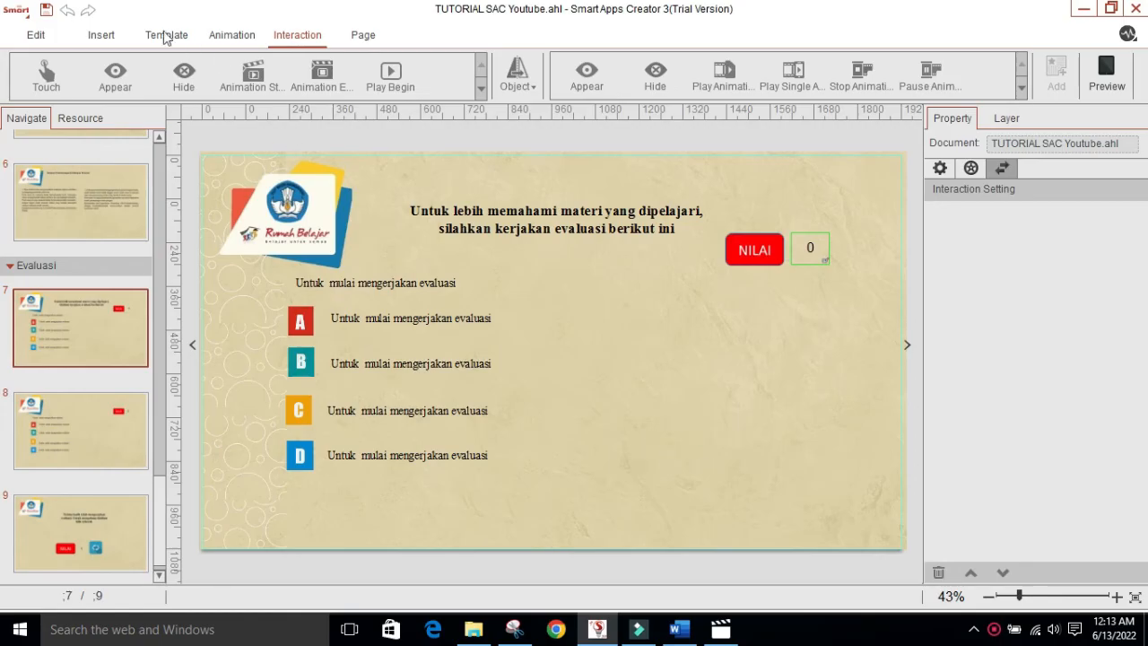
left_click(21, 68)
scroll(367, 235, "down", 5)
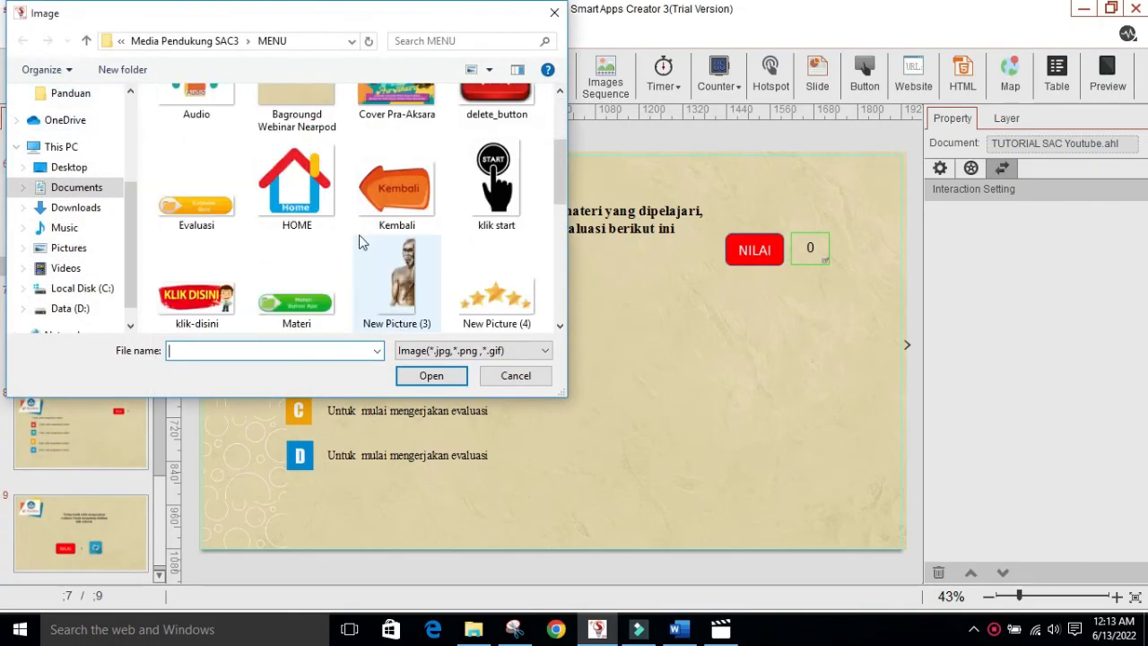
left_click(208, 219)
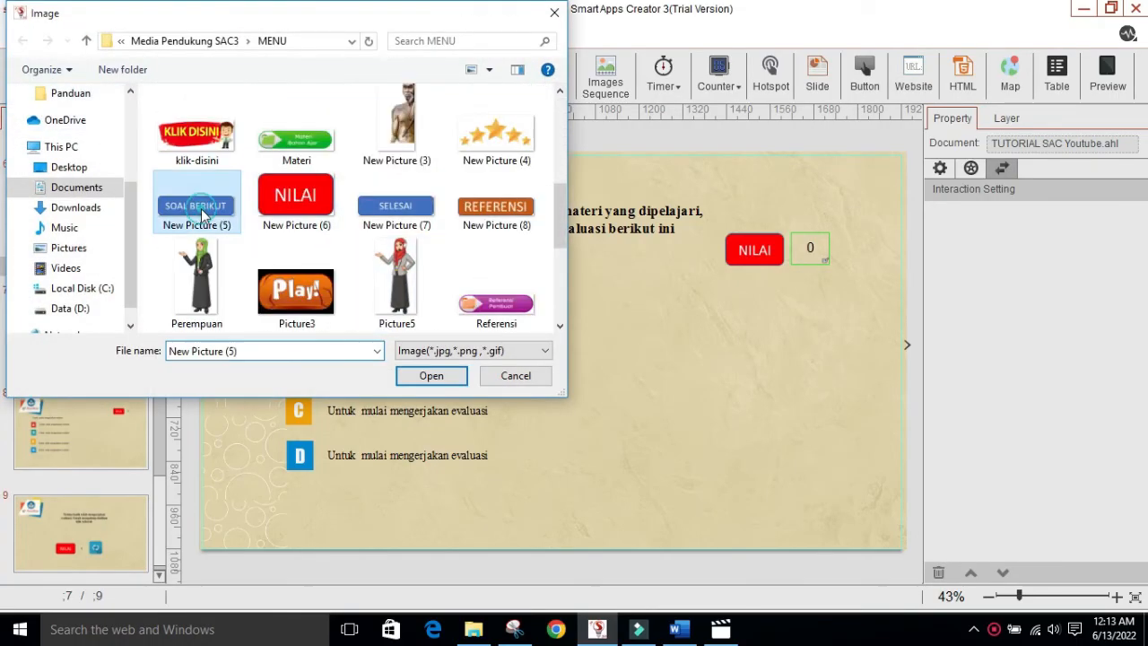
left_click(420, 375)
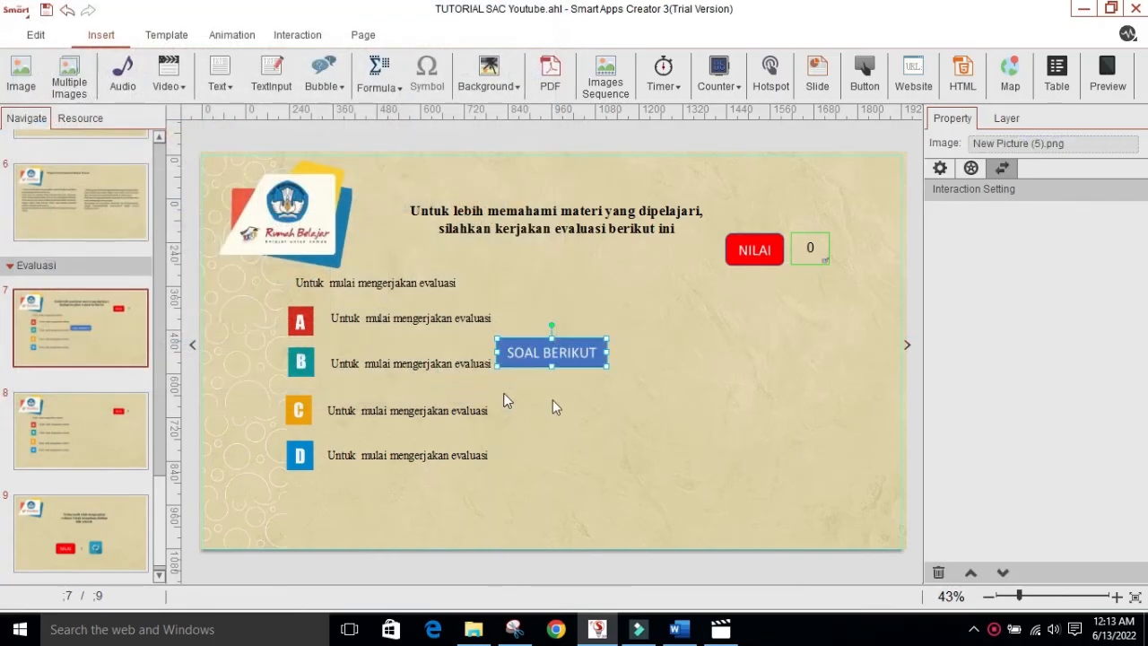
left_click_drag(570, 359, 791, 475)
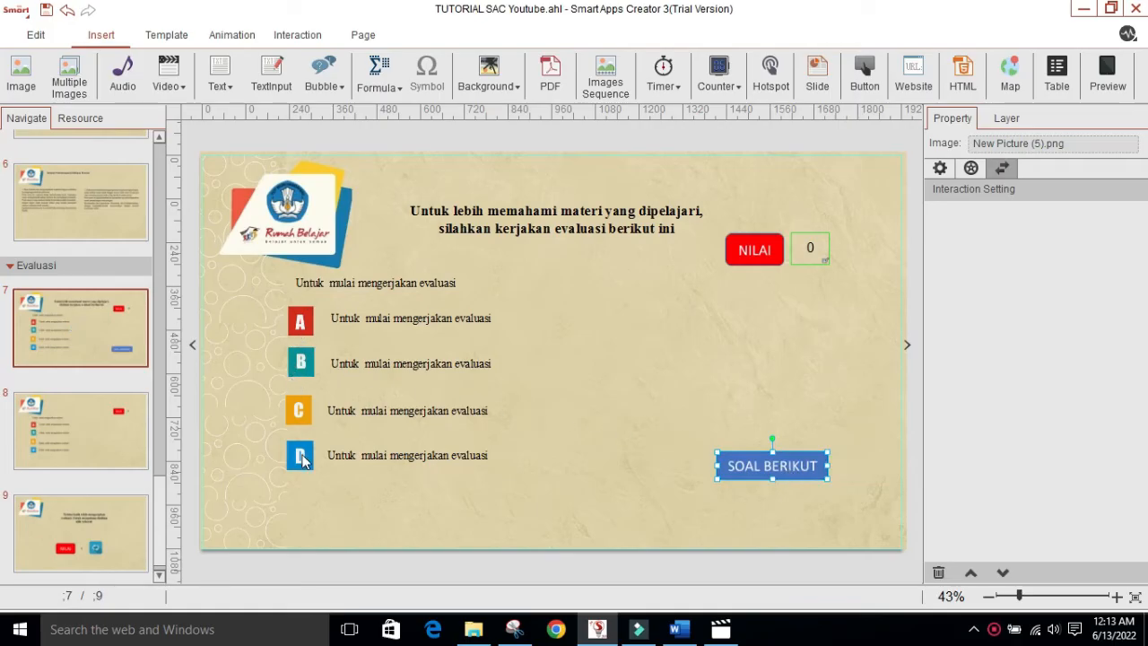
- Enable Hide Object When Browsing for the SOAL BERIKUT image on page 7
left_click(762, 511)
left_click(773, 474)
left_click(751, 512)
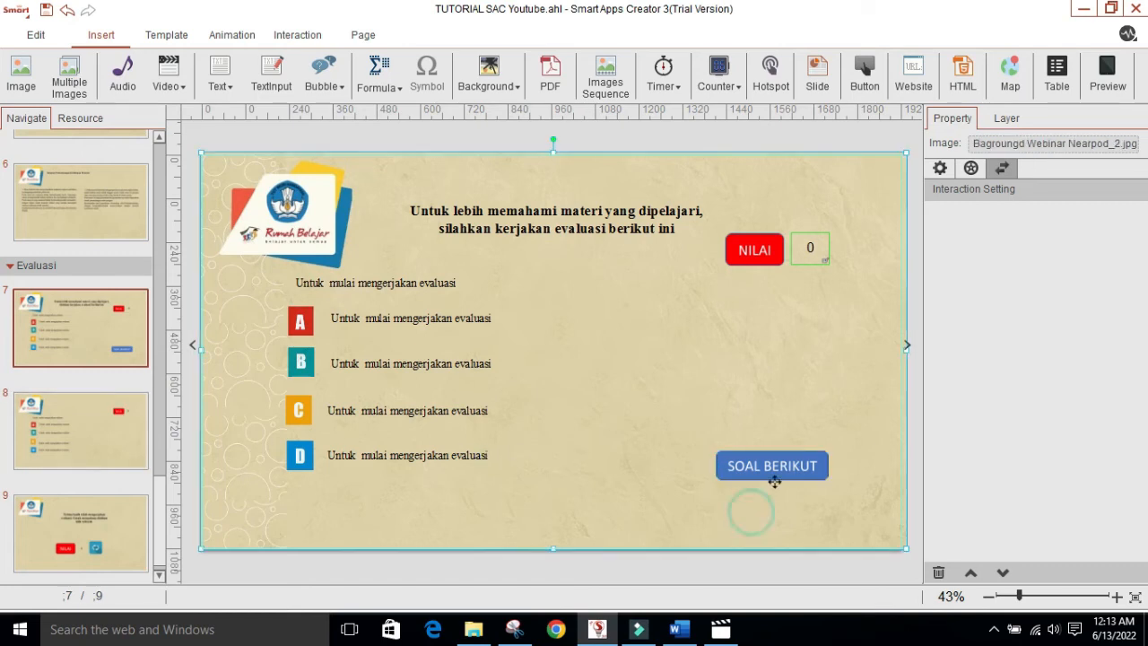
left_click(779, 472)
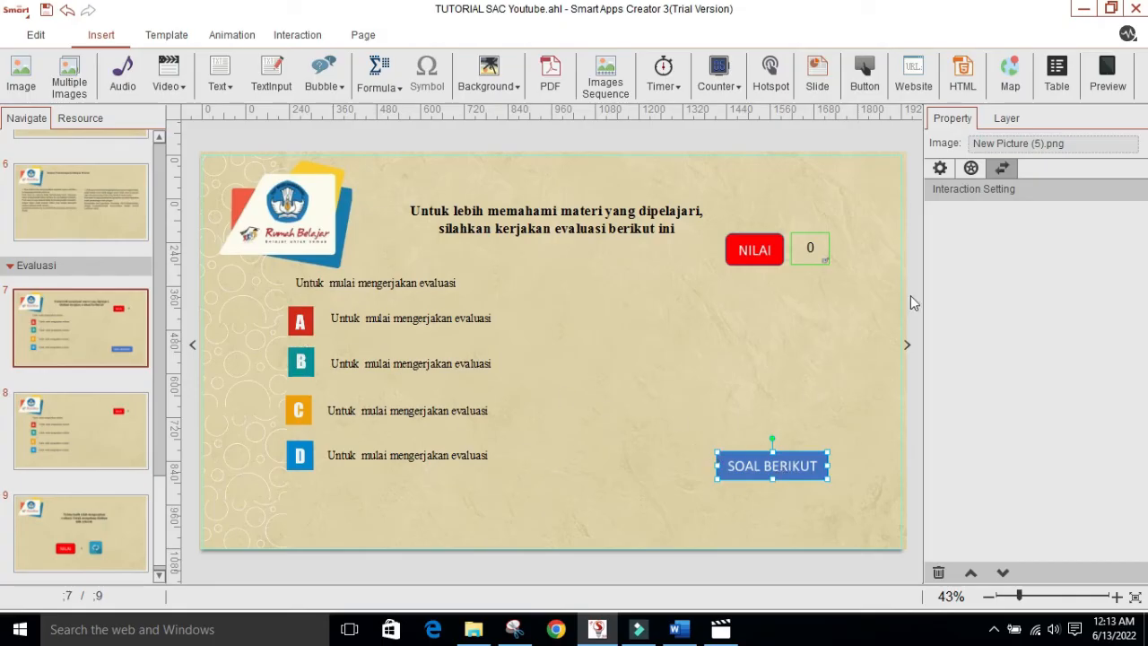
left_click(940, 169)
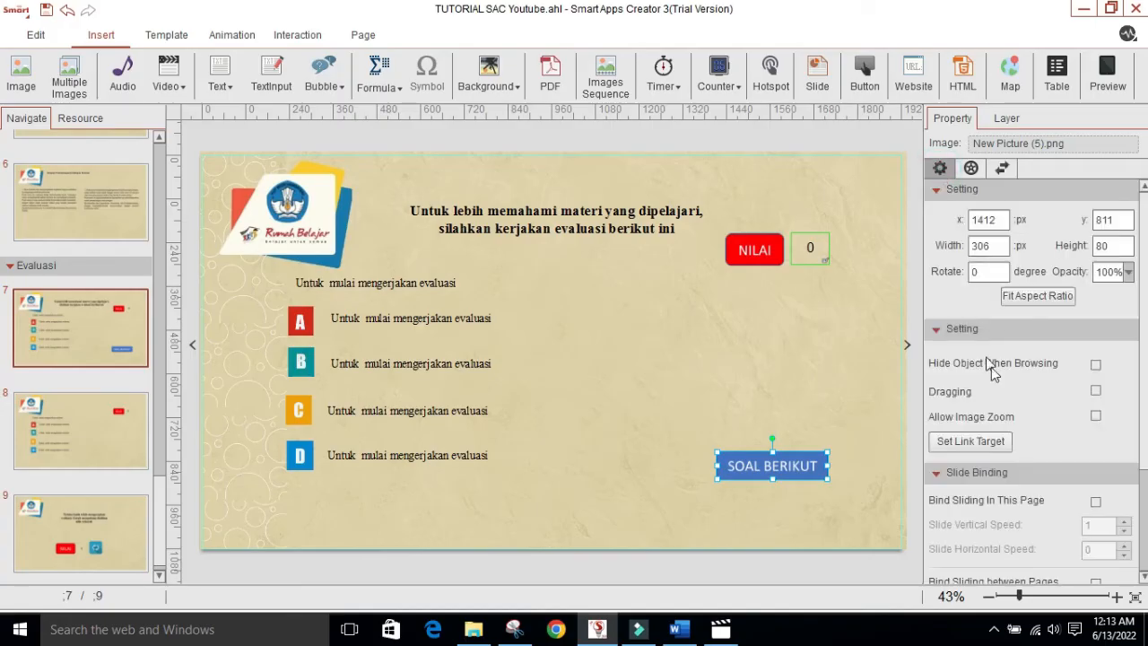
left_click(1096, 366)
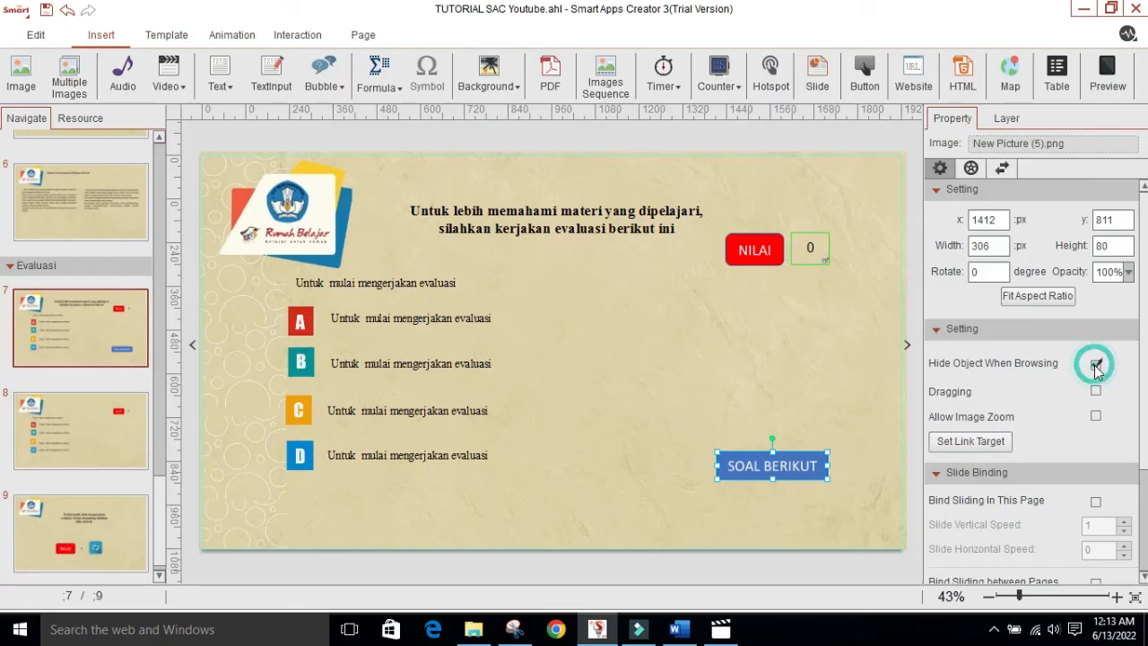
left_click(821, 390)
left_click(801, 468)
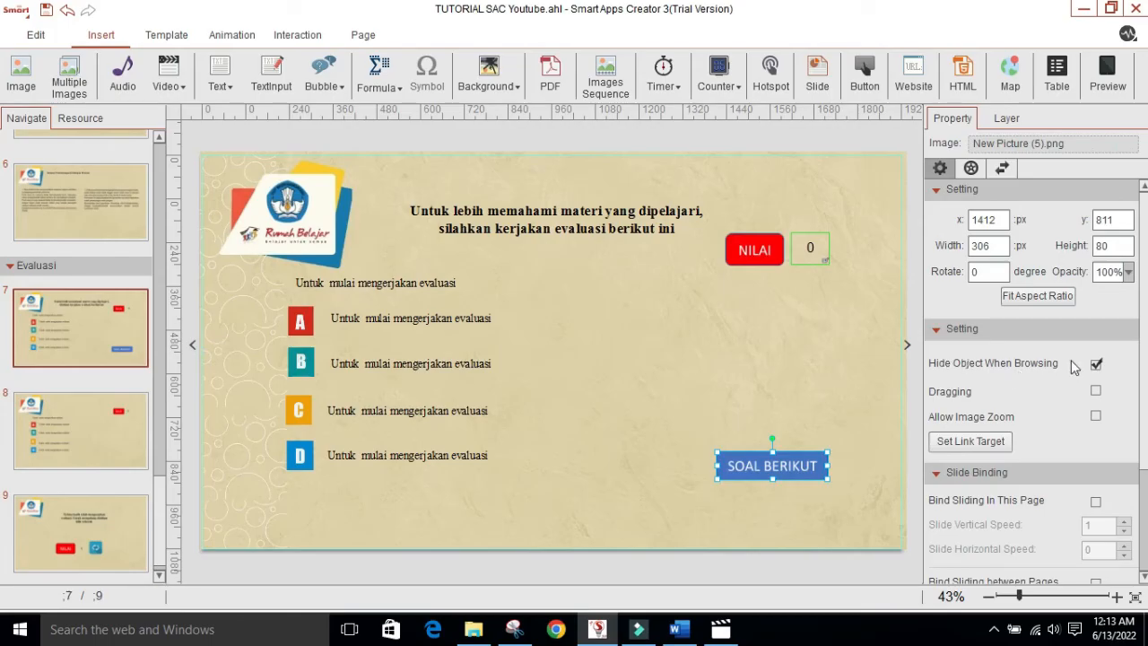
left_click(813, 403)
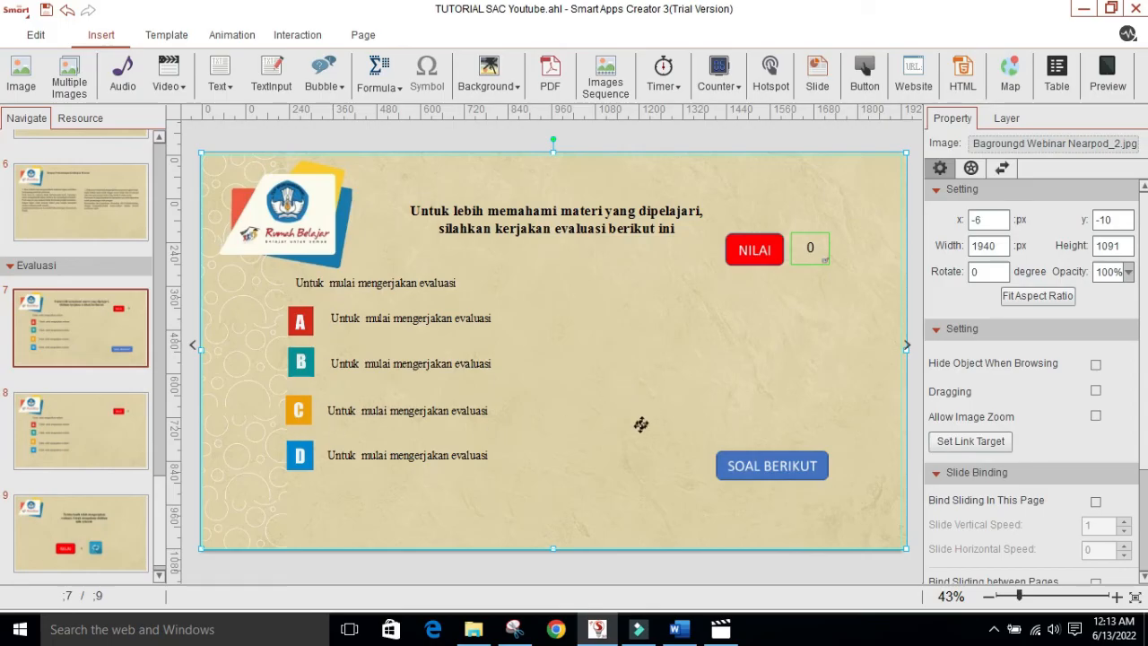
- Add a Touch interaction to the answer A image on page 7 that makes the SOAL BERIKUT image appear
left_click(302, 328)
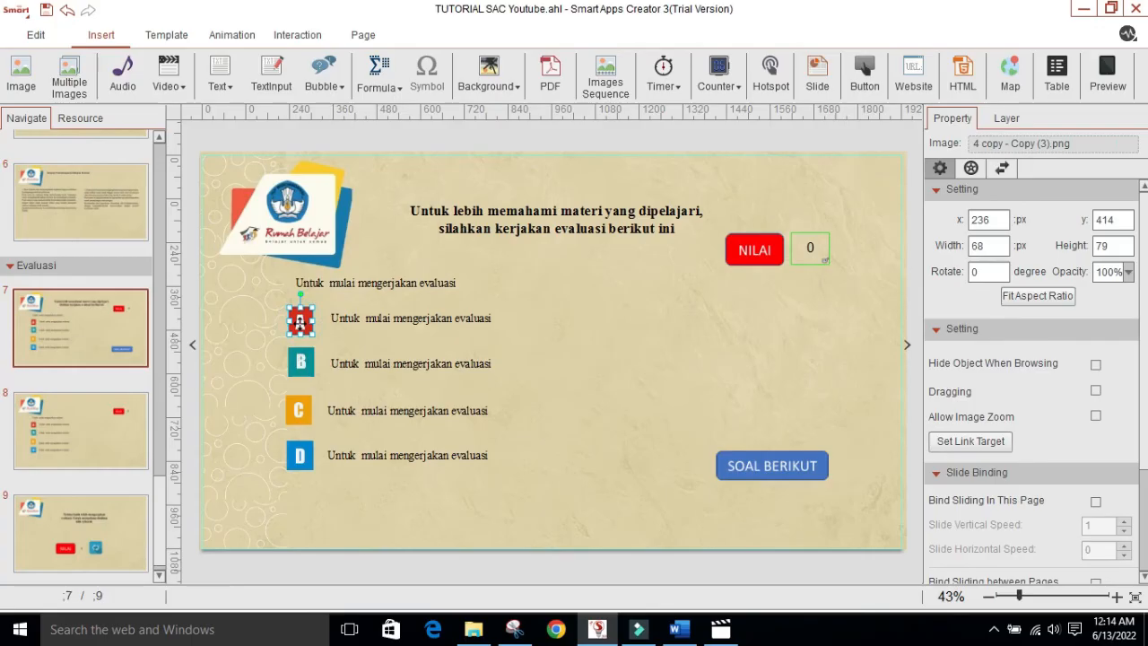
left_click(286, 34)
left_click(46, 79)
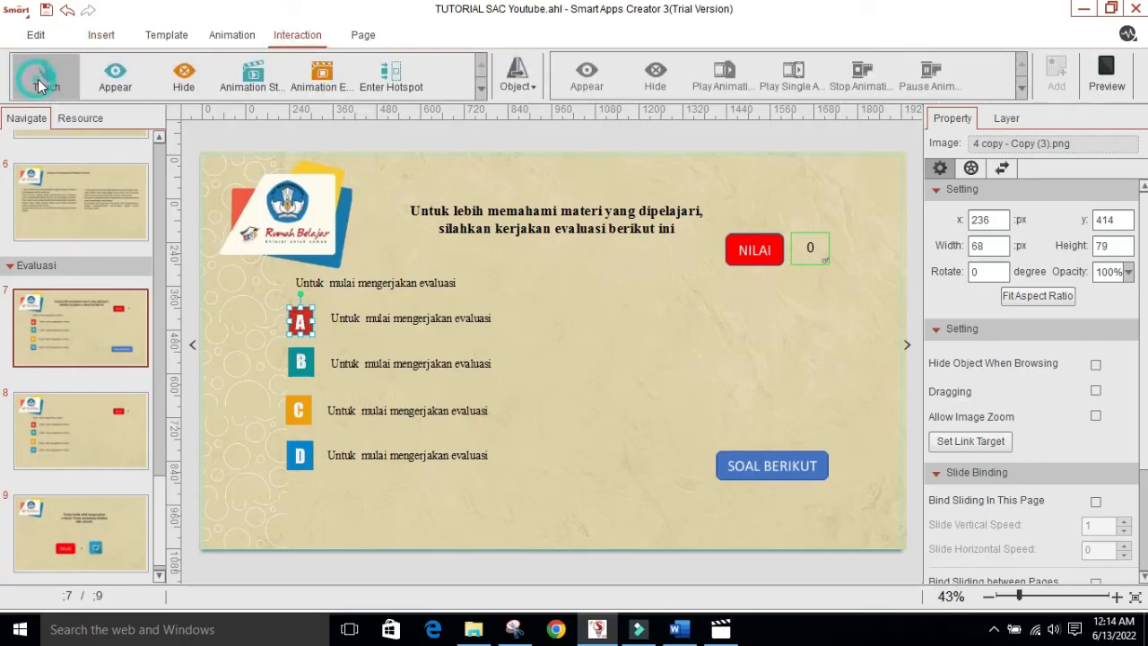
left_click(534, 89)
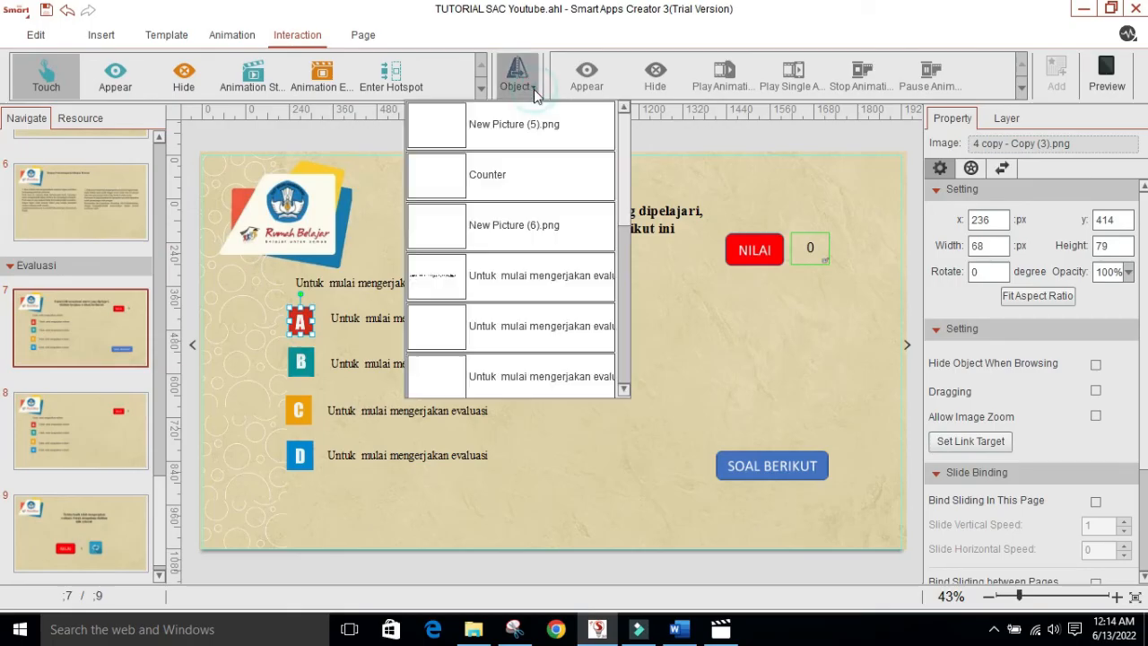
left_click(492, 128)
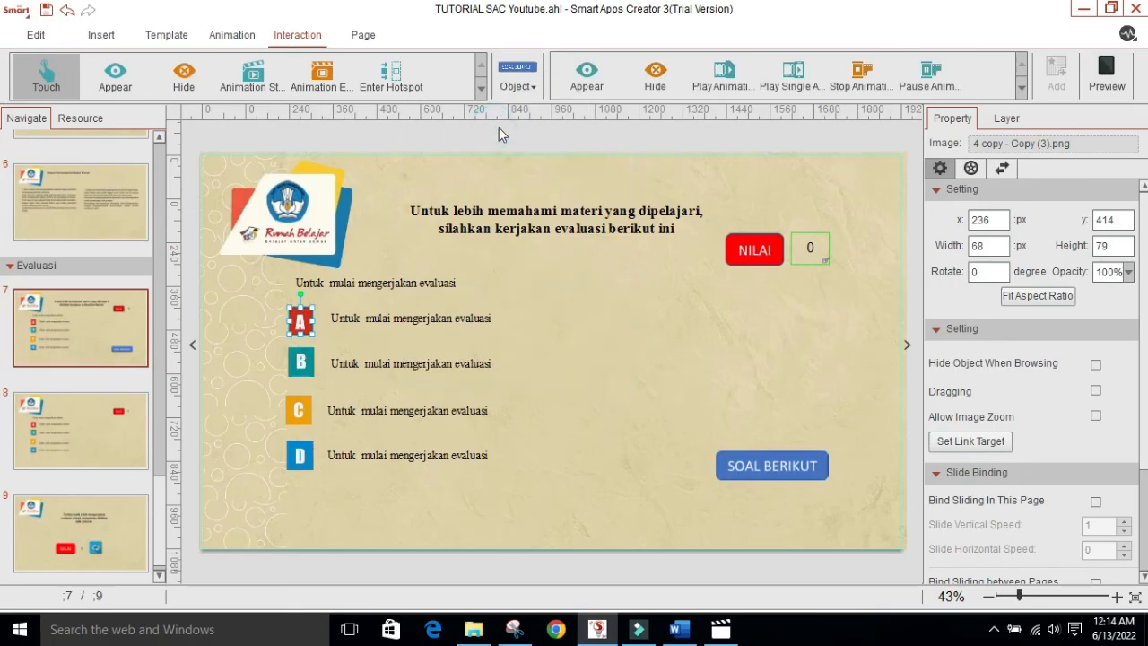
left_click(596, 93)
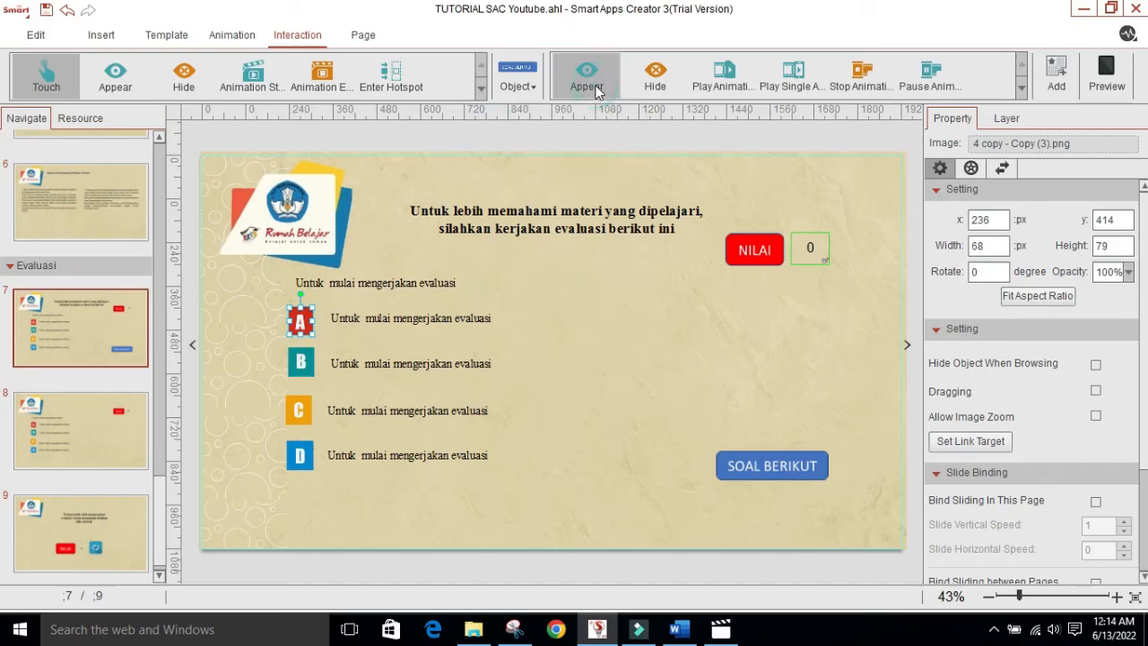
left_click(1062, 81)
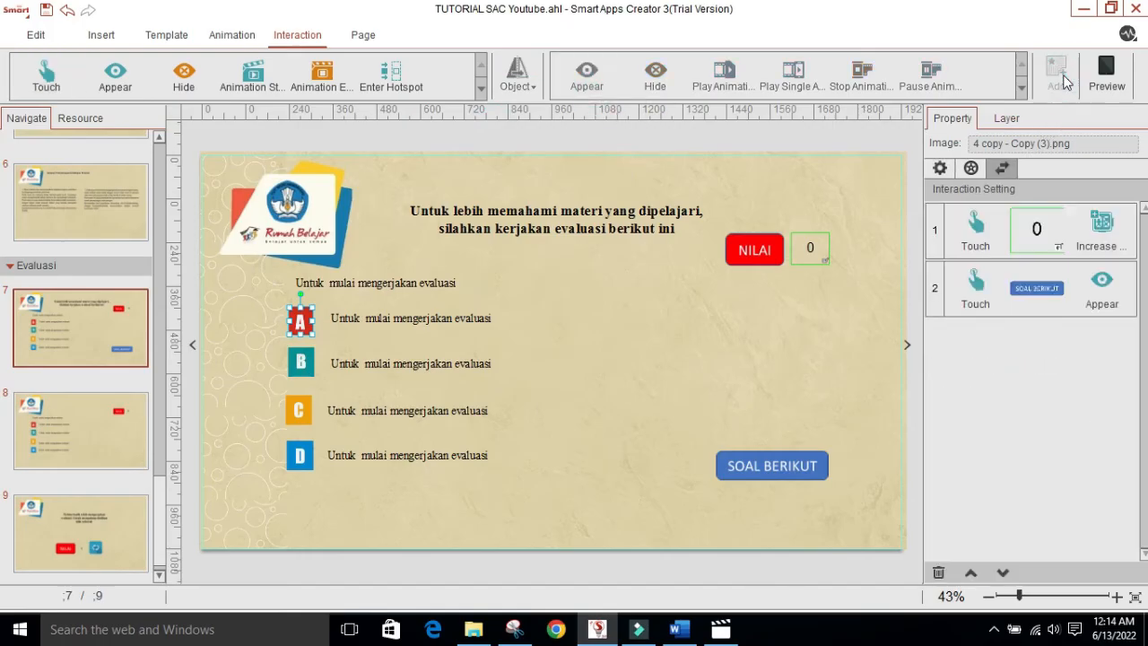
- Give the answer B image on page 7 a Touch interaction that makes the SOAL BERIKUT image appear
left_click(304, 363)
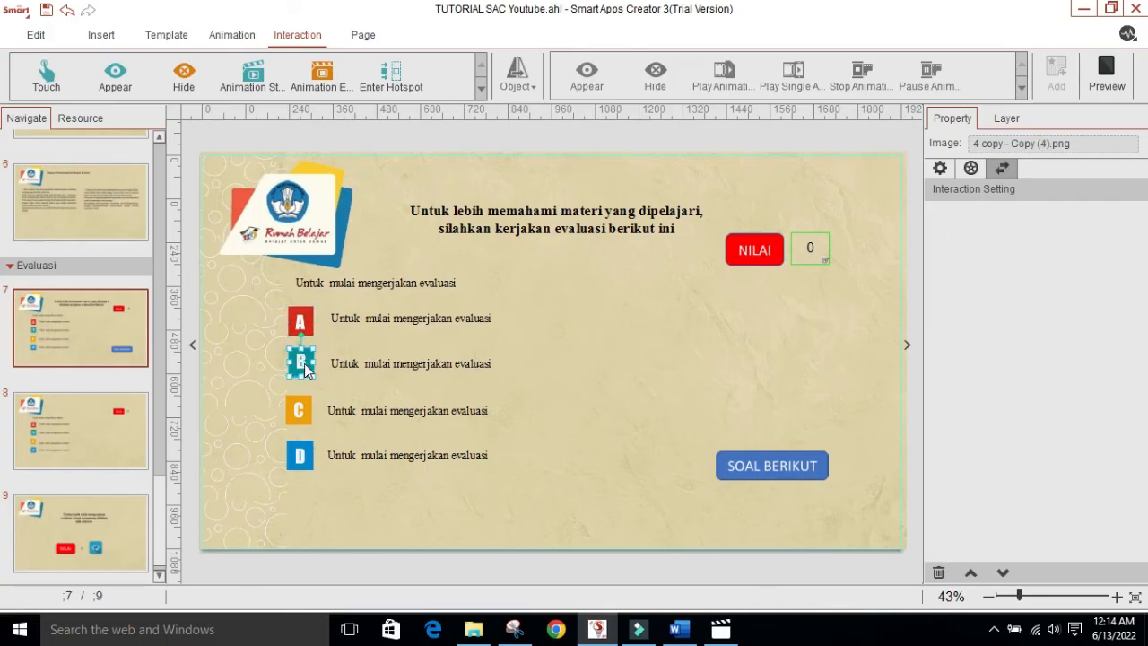
left_click(46, 76)
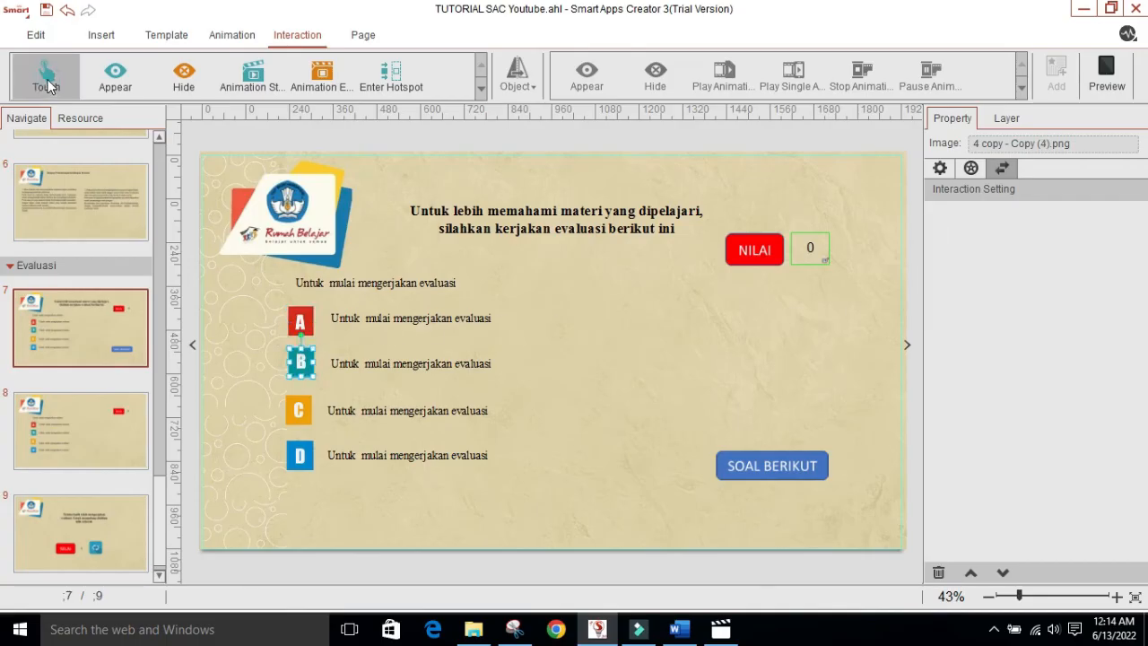
left_click(536, 86)
left_click(500, 142)
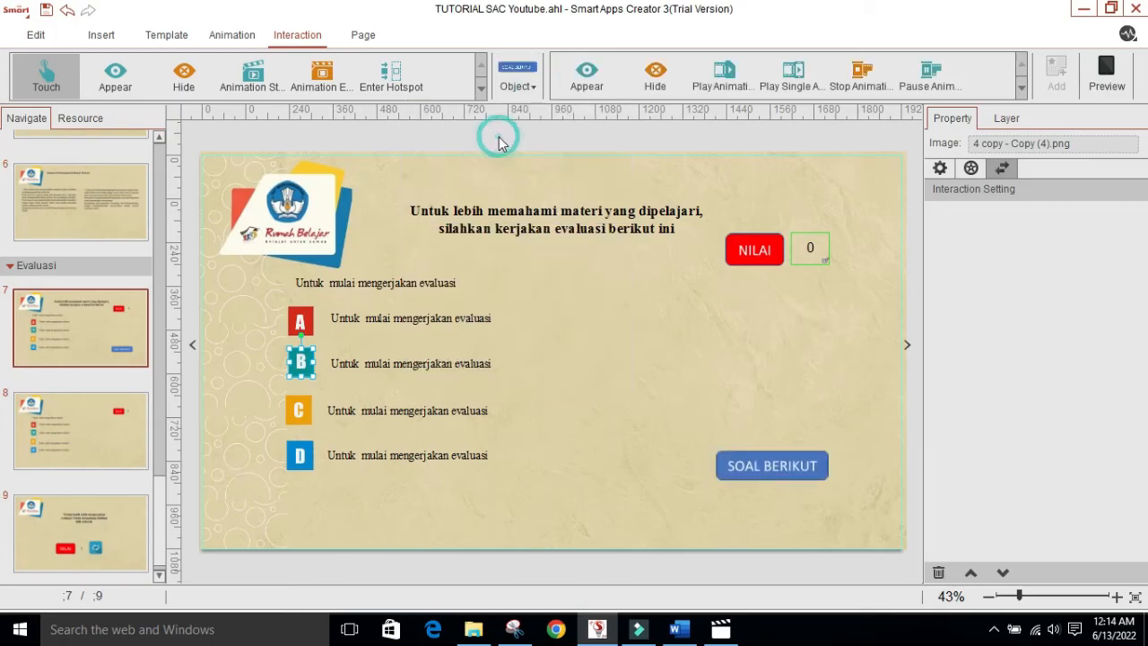
left_click(586, 76)
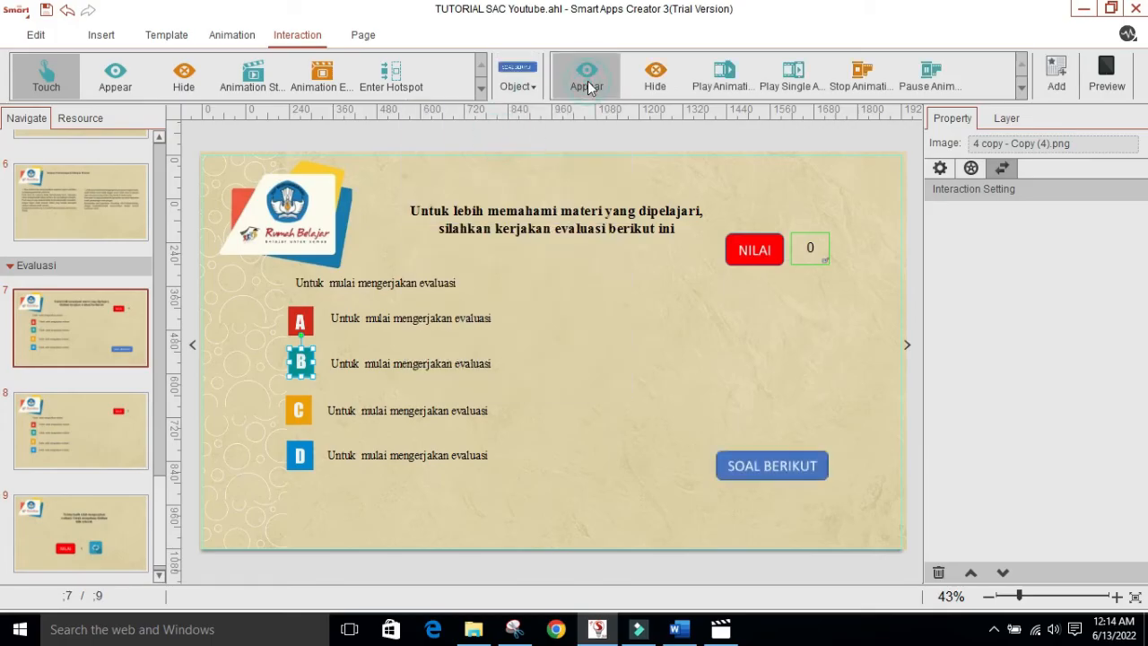
left_click(1058, 76)
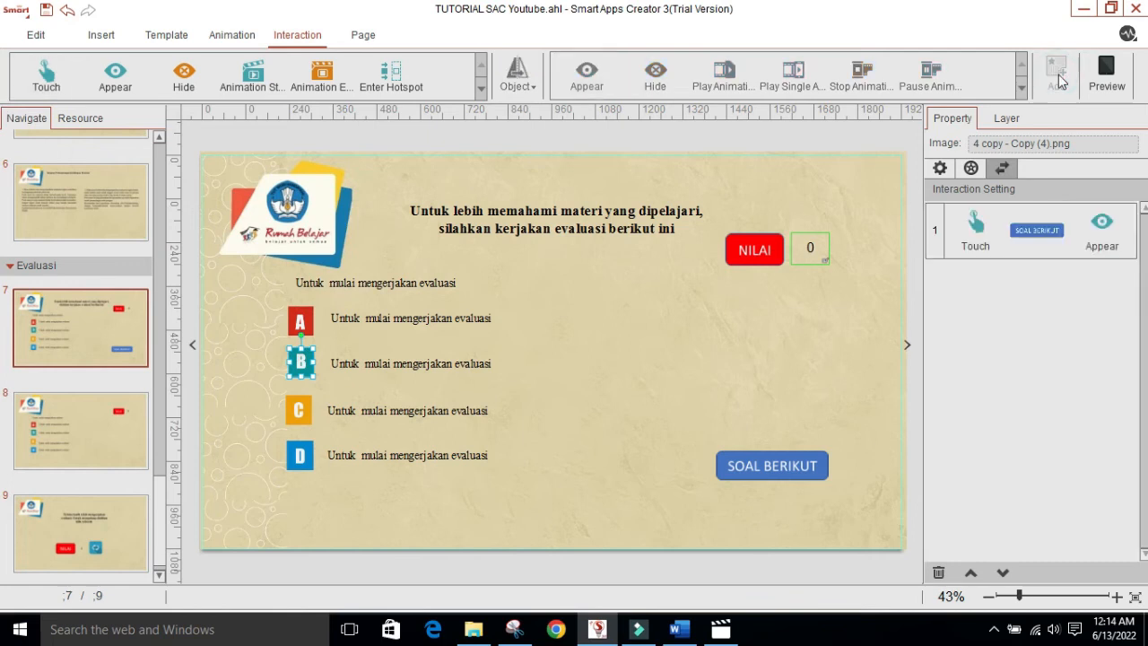
- Give the answer C image on page 7 a Touch interaction that makes the SOAL BERIKUT image appear
left_click(293, 414)
left_click(45, 85)
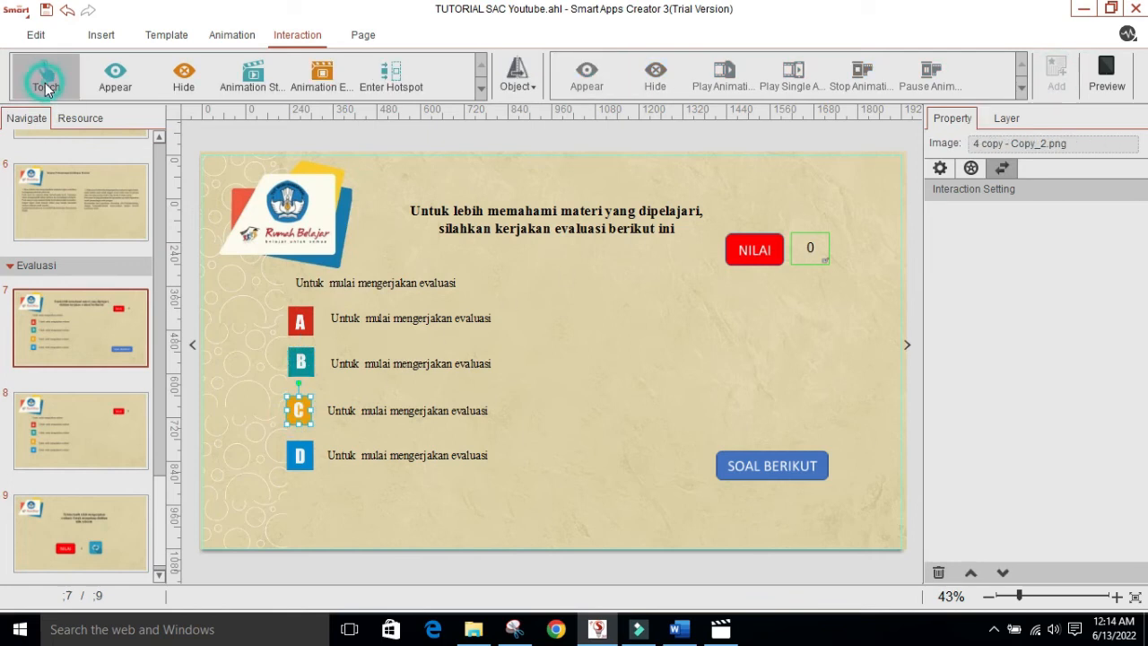
left_click(530, 87)
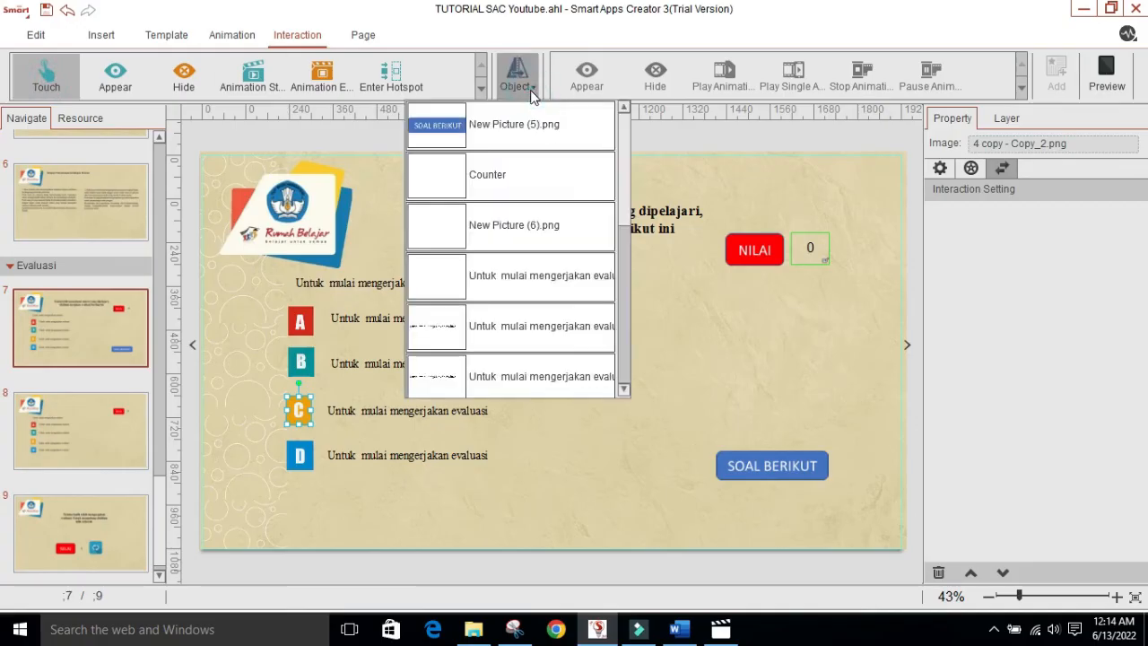
left_click(484, 141)
left_click(584, 81)
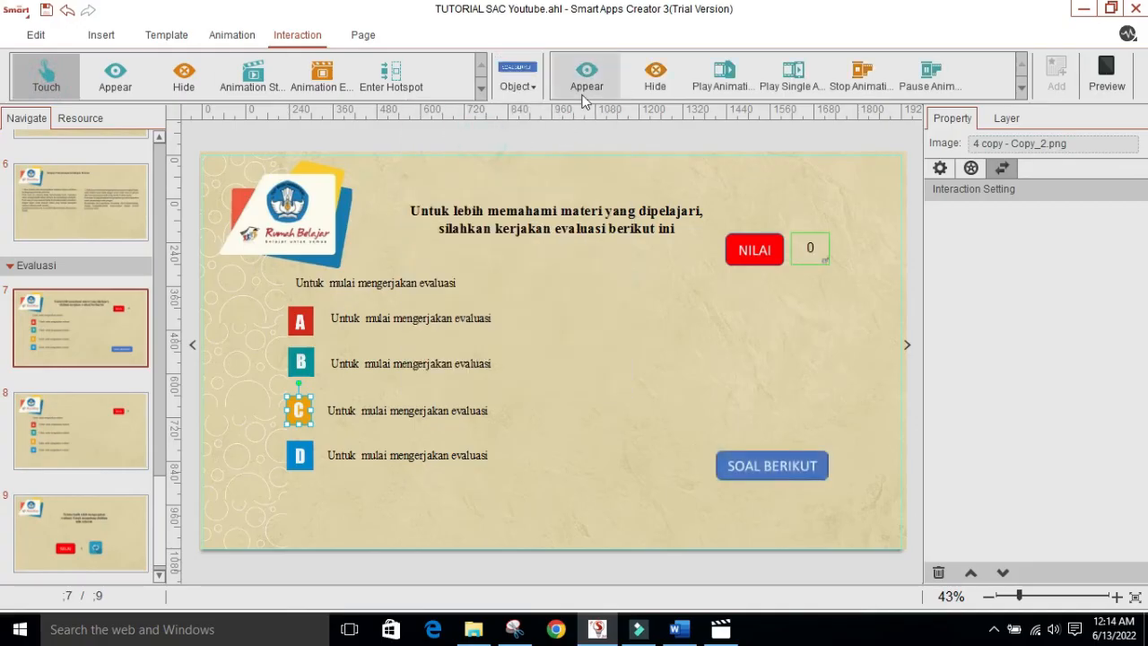
left_click(1058, 76)
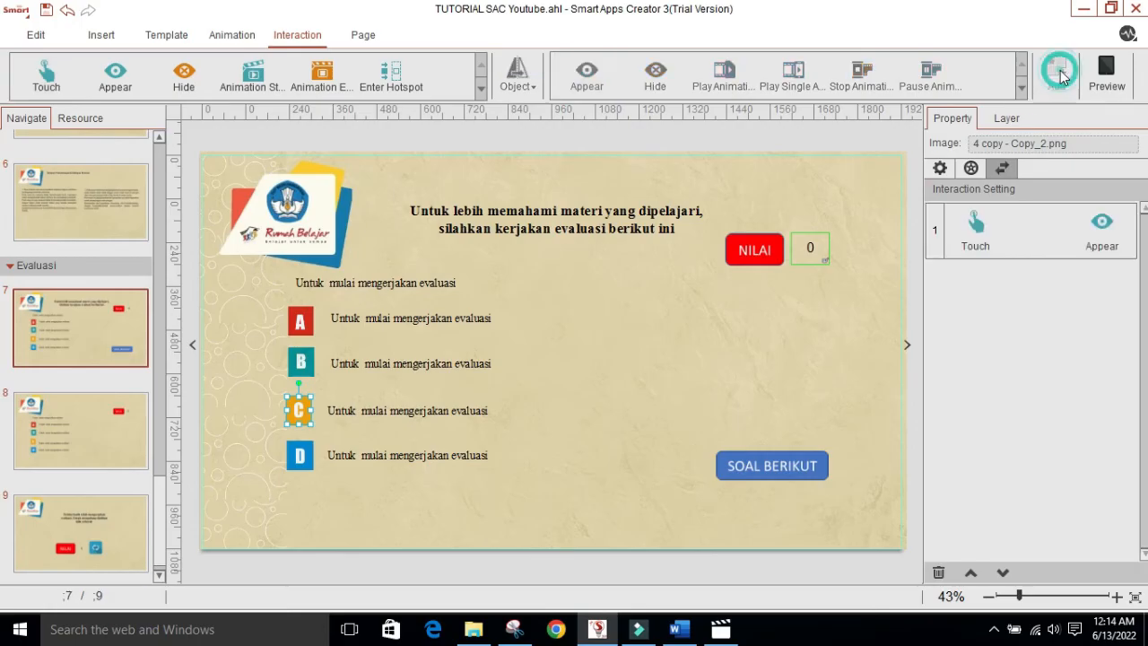
- Give the answer D image on page 7 a Touch interaction that makes the SOAL BERIKUT image appear
left_click(298, 457)
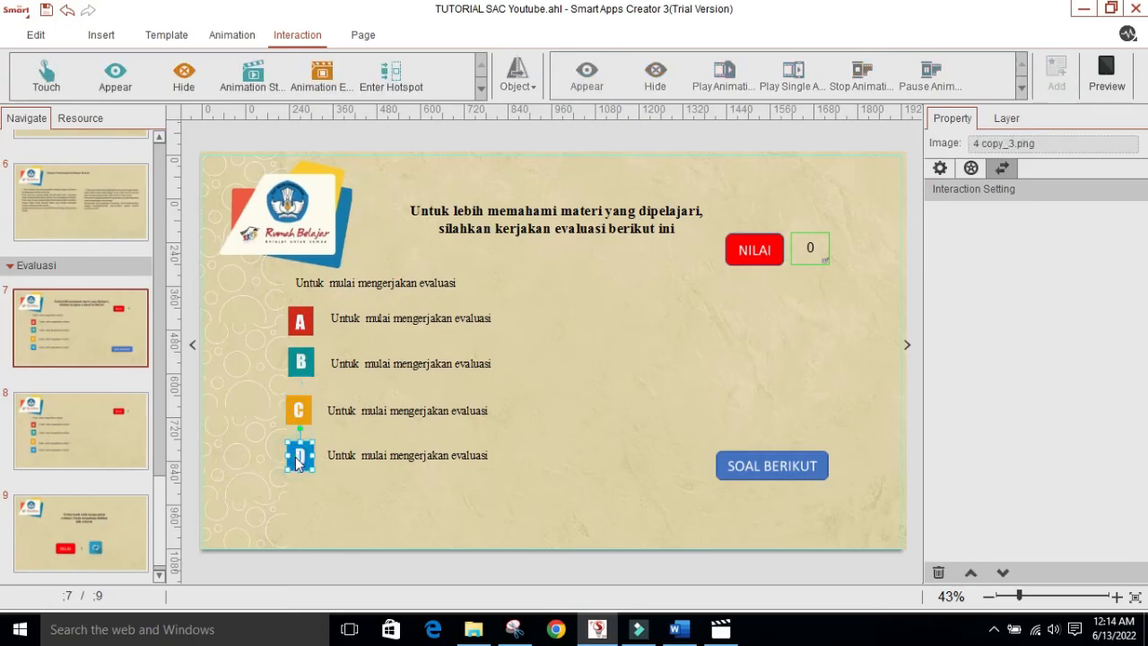